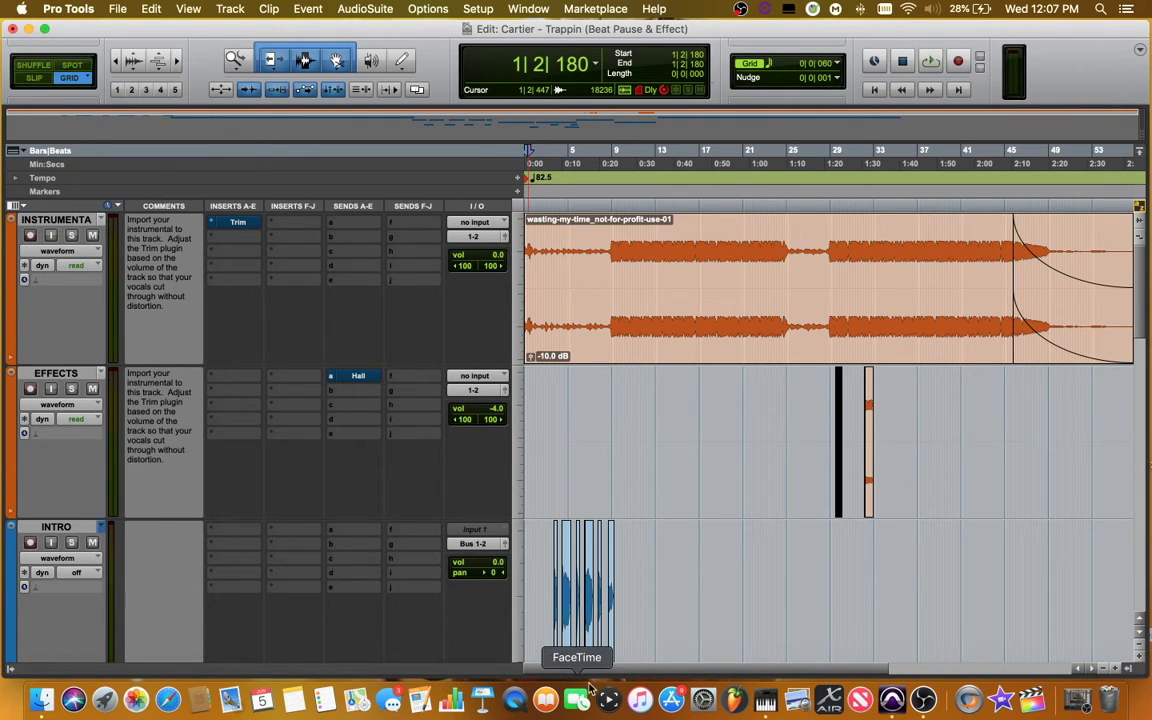
- Switch to OBS, set the Mic/Aux source's audio monitoring to Monitor Off, and return to Pro Tools
{"action": "left_click", "coordinate": [923, 699]}
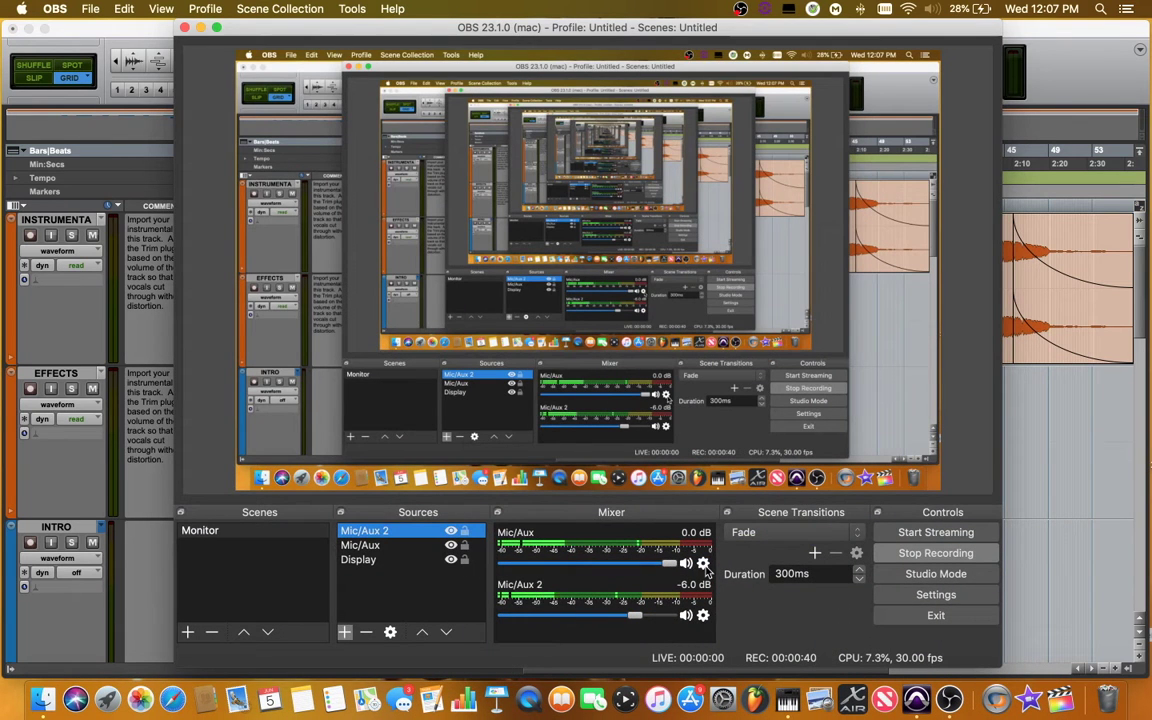
{"action": "left_click", "coordinate": [703, 564]}
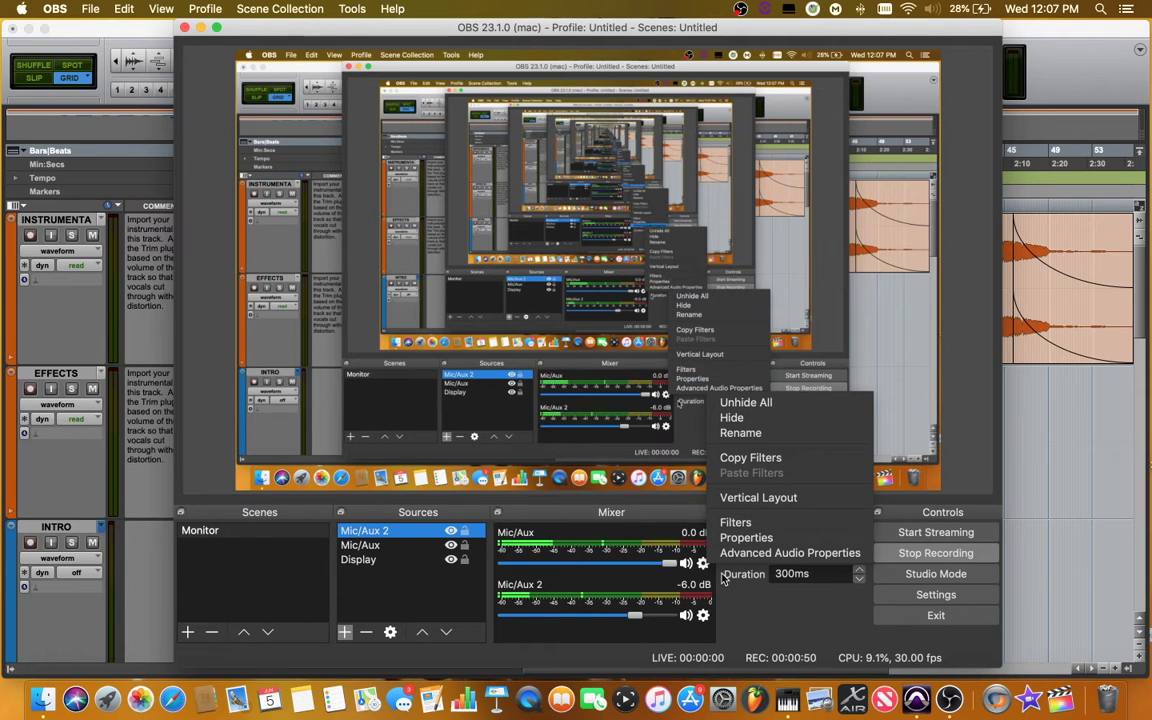
{"action": "left_click", "coordinate": [753, 556]}
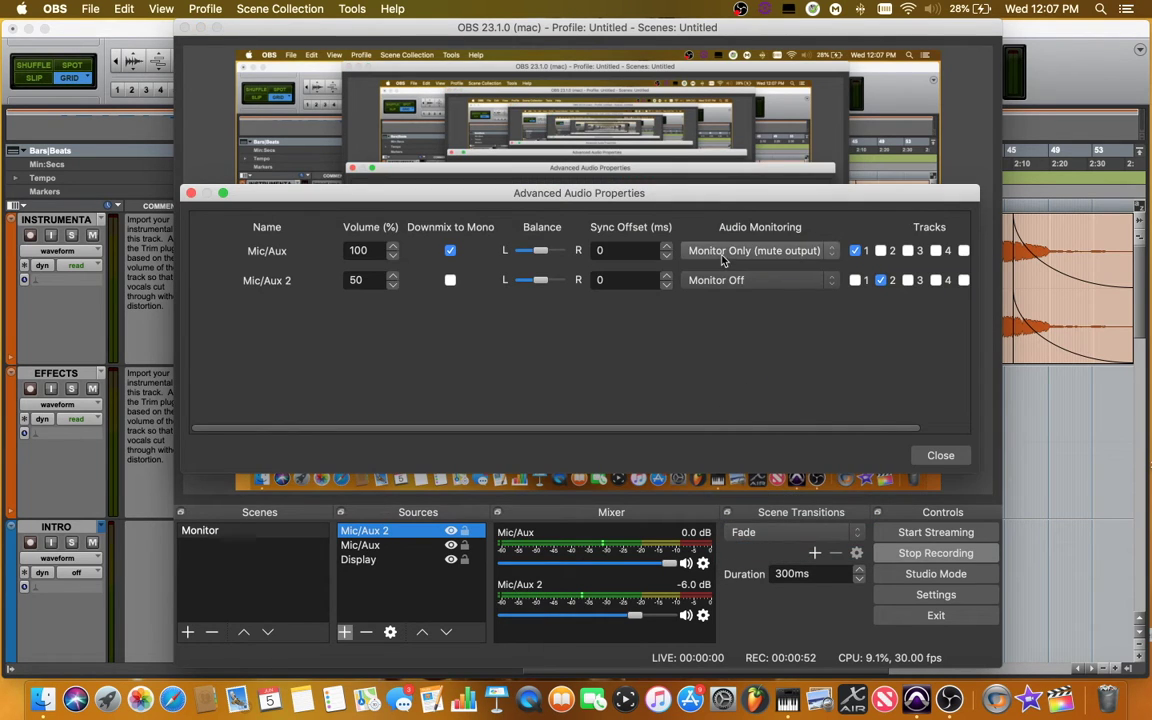
{"action": "left_click", "coordinate": [733, 251]}
{"action": "left_click", "coordinate": [722, 237]}
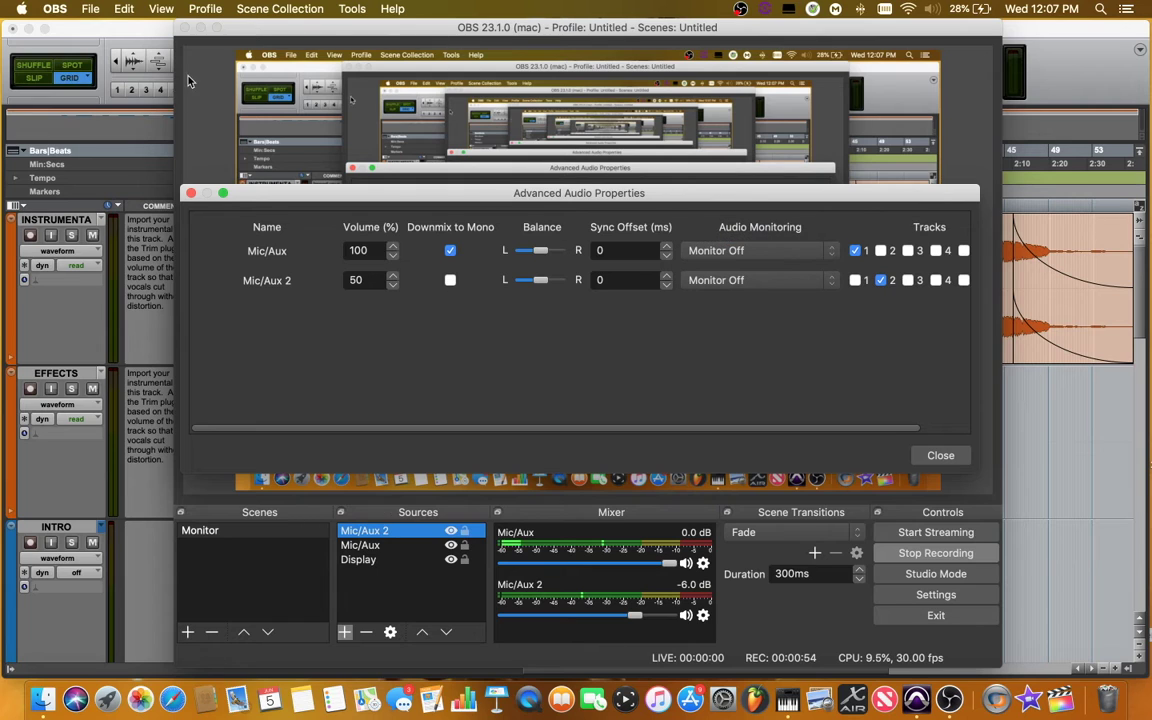
{"action": "left_click", "coordinate": [170, 172]}
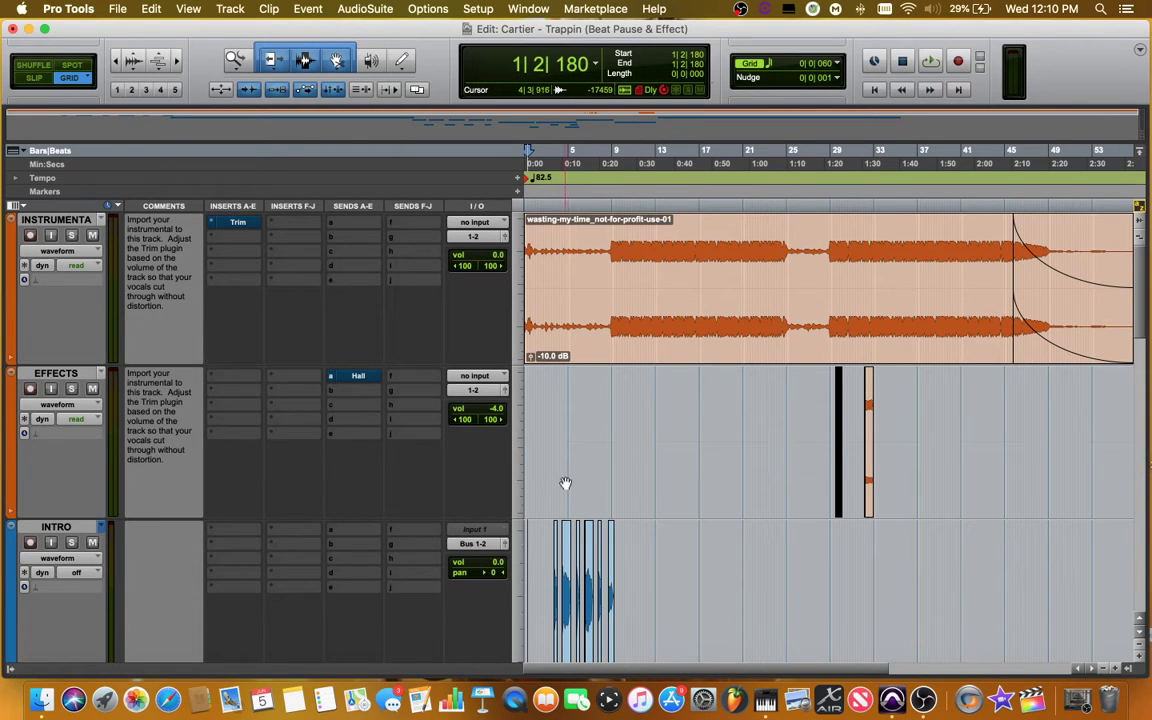
- Examine the waveforms of the intro and hook vocal clips up close, around bars 7 and 11
{"action": "scroll", "coordinate": [635, 450], "scroll_direction": "down", "scroll_amount": 5}
{"action": "left_click", "coordinate": [594, 424]}
{"action": "key", "text": "t"}
{"action": "key", "text": "t"}
{"action": "key", "text": "t"}
{"action": "key", "text": "t"}
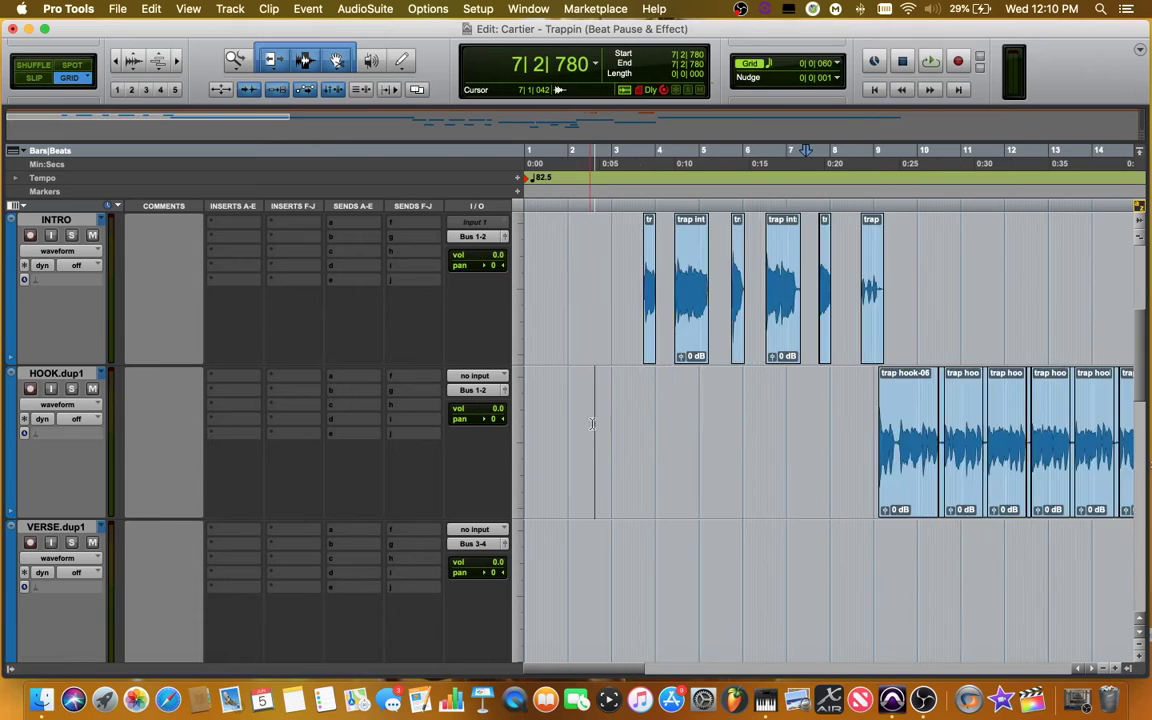
{"action": "scroll", "coordinate": [856, 386], "scroll_direction": "right", "scroll_amount": 6}
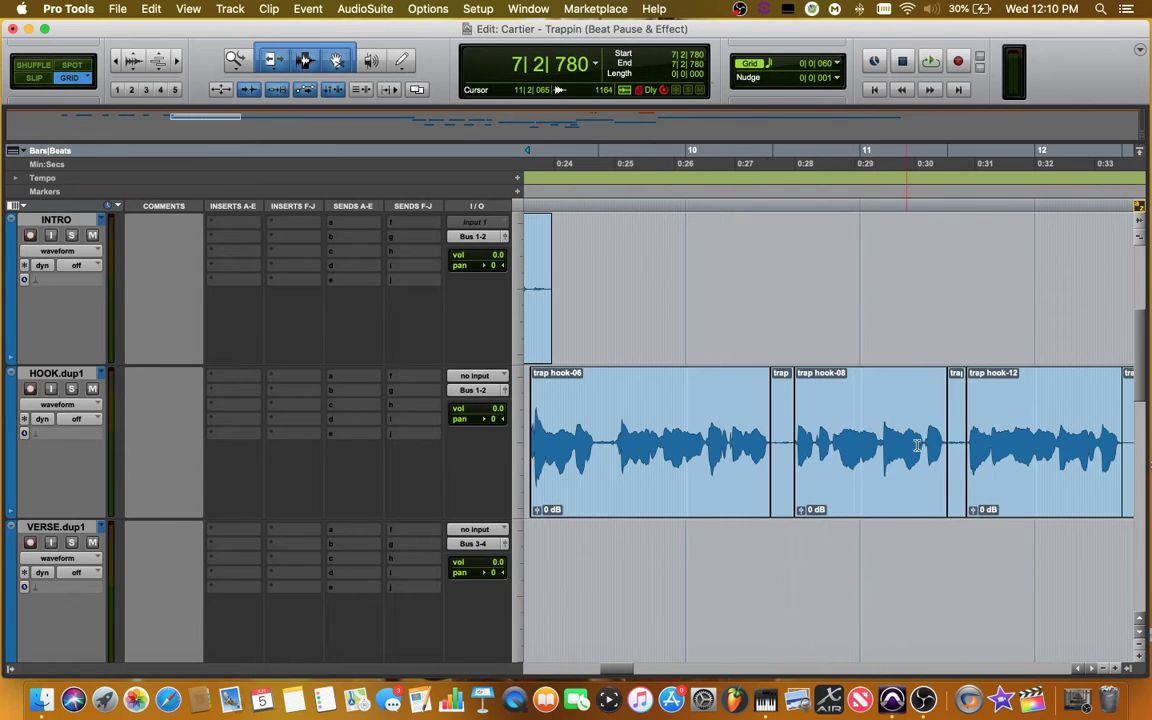
{"action": "left_click", "coordinate": [878, 431]}
{"action": "key", "text": "t"}
{"action": "key", "text": "t"}
{"action": "key", "text": "t"}
{"action": "key", "text": "r"}
{"action": "key", "text": "r"}
{"action": "key", "text": "r"}
{"action": "key", "text": "r"}
{"action": "key", "text": "r"}
{"action": "key", "text": "r"}
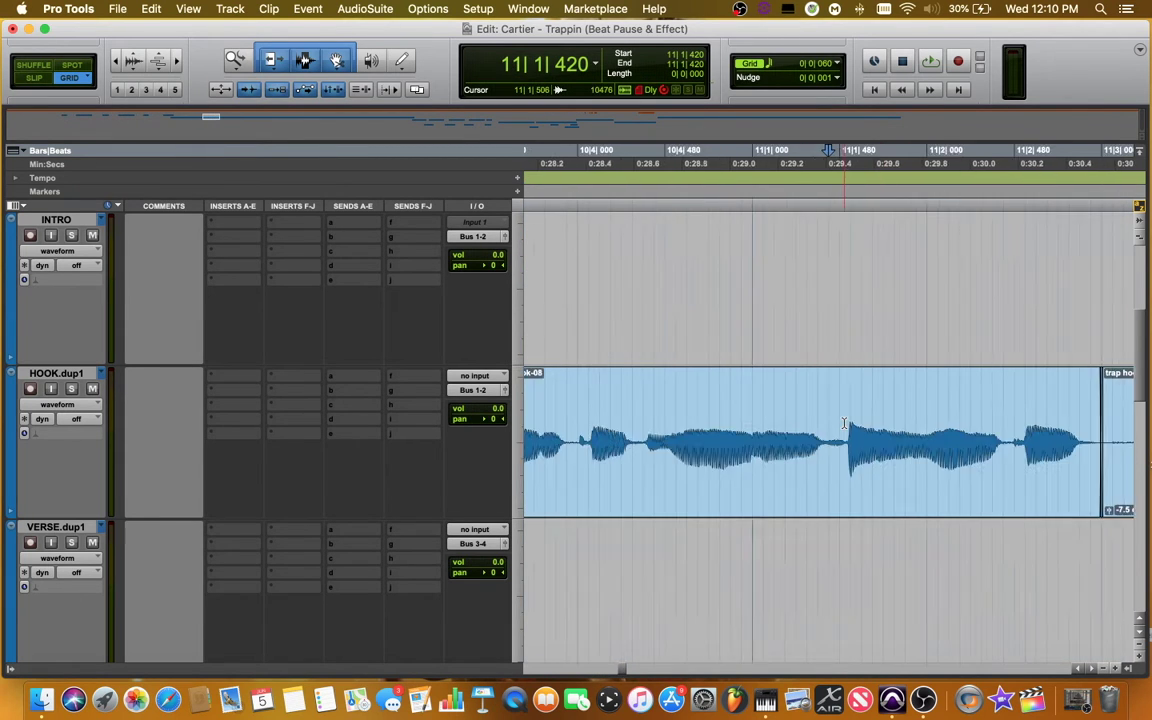
{"action": "scroll", "coordinate": [613, 341], "scroll_direction": "up", "scroll_amount": 5}
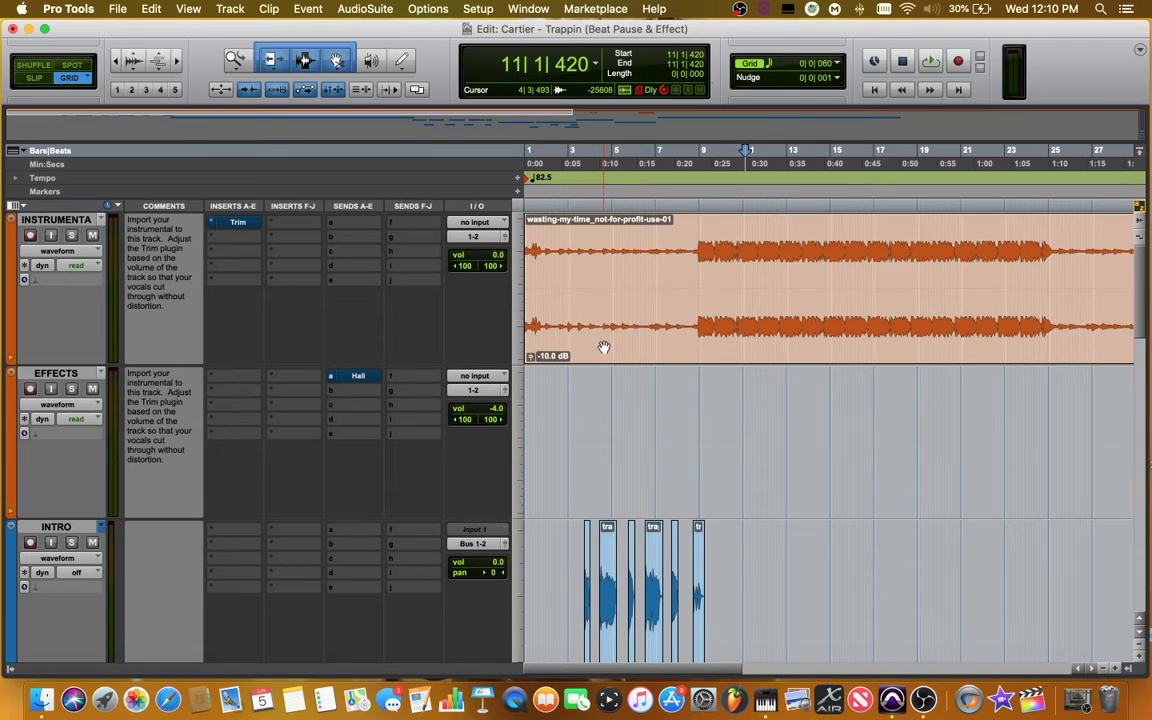
- Select the instrumental clip and look over the arrangement of the effects, intro, hook and verse tracks
{"action": "left_click", "coordinate": [604, 346]}
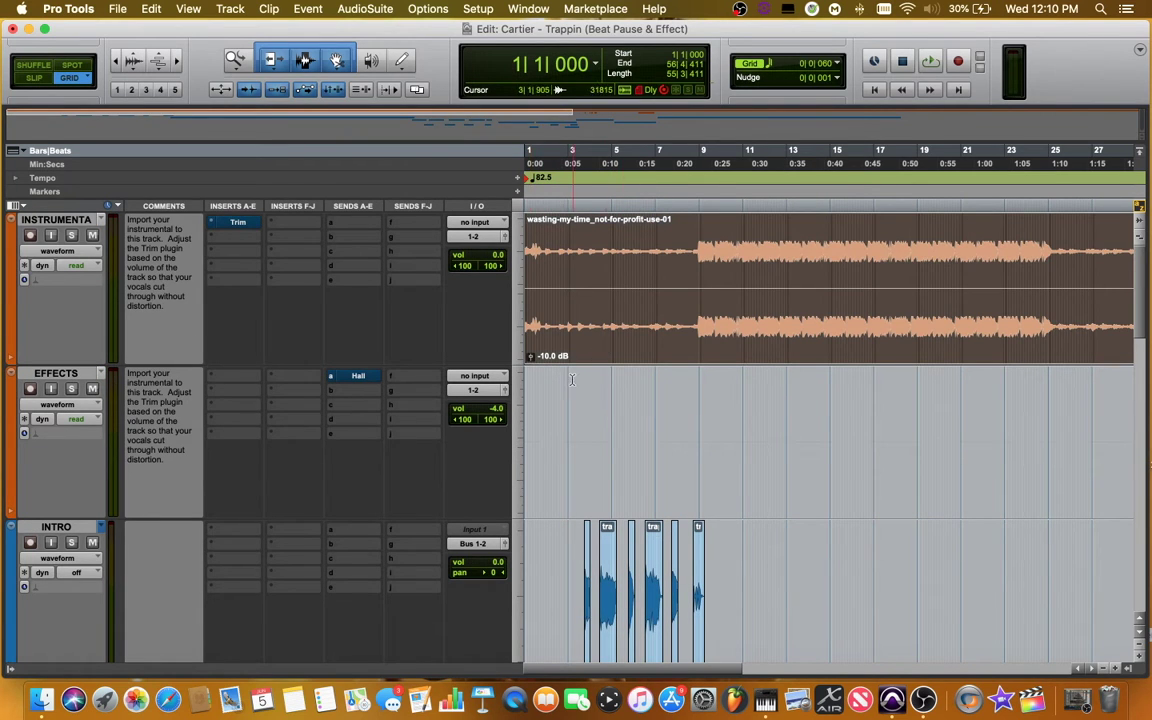
{"action": "scroll", "coordinate": [558, 279], "scroll_direction": "down", "scroll_amount": 5}
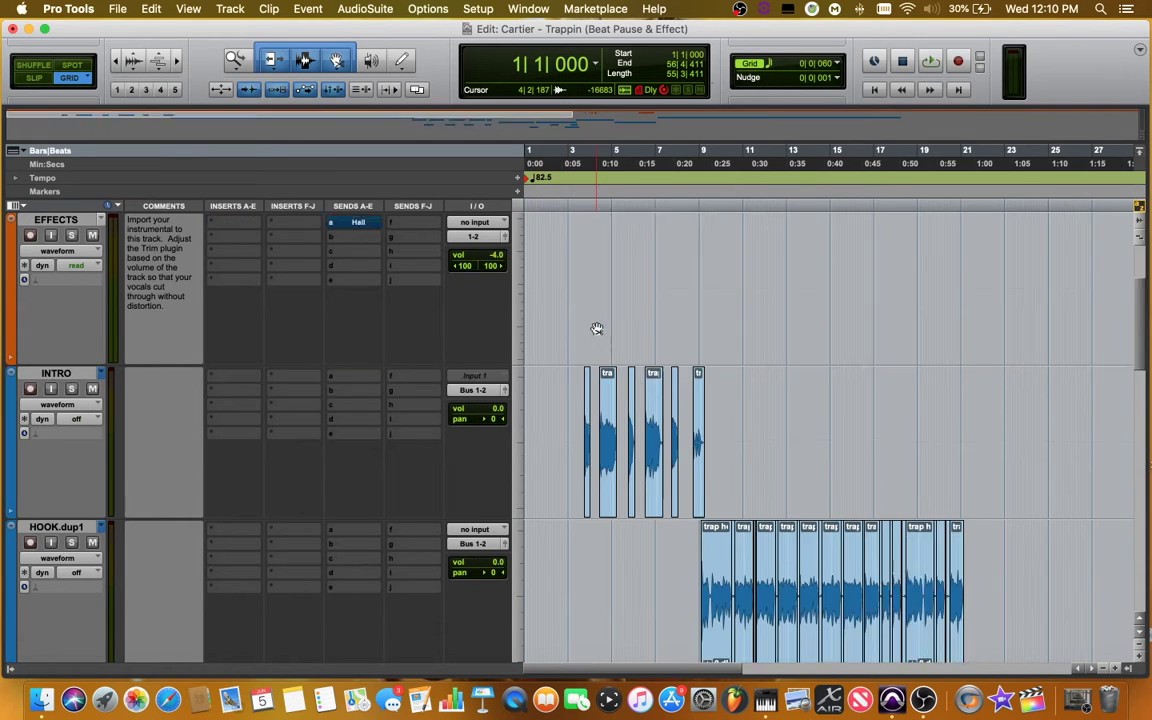
{"action": "scroll", "coordinate": [571, 324], "scroll_direction": "up", "scroll_amount": 5}
{"action": "left_click", "coordinate": [498, 256]}
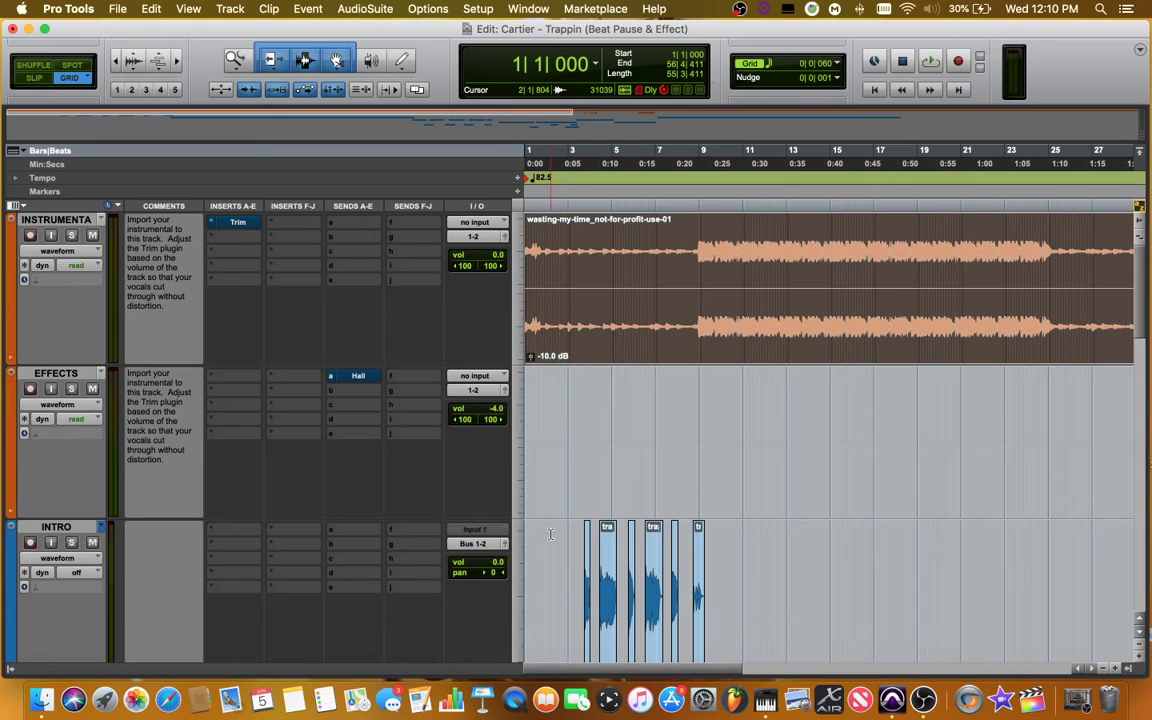
{"action": "scroll", "coordinate": [549, 436], "scroll_direction": "down", "scroll_amount": 8}
{"action": "key", "text": "super+bracketleft"}
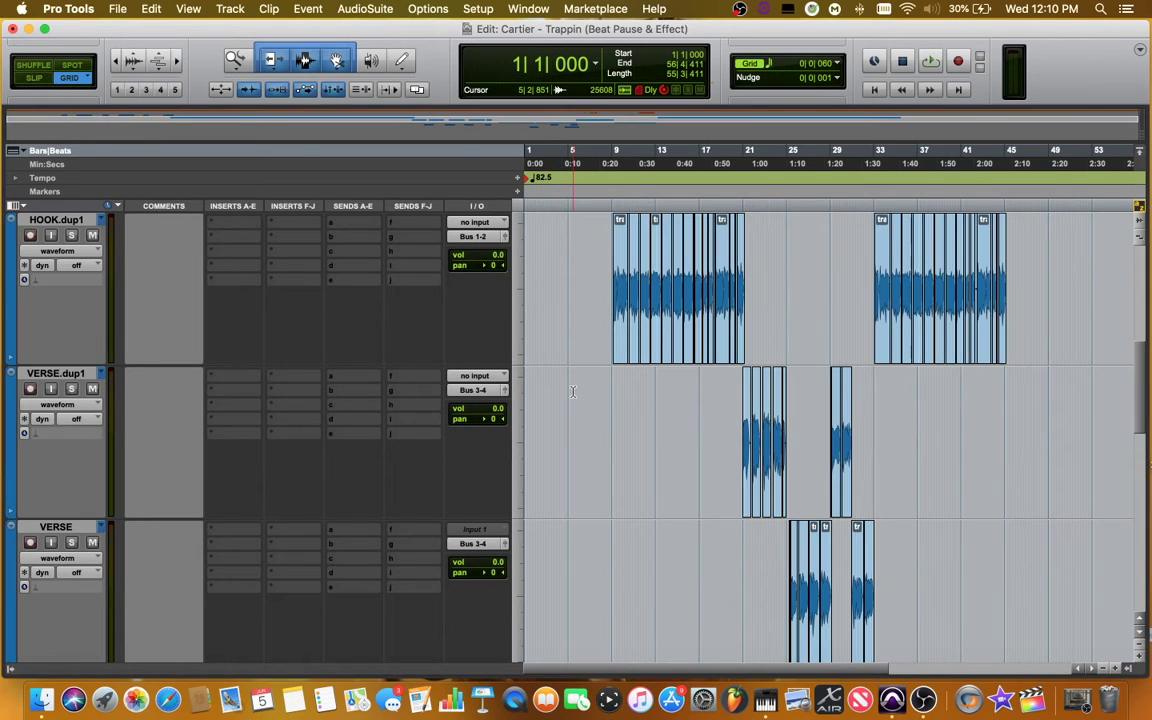
{"action": "scroll", "coordinate": [568, 336], "scroll_direction": "up", "scroll_amount": 4}
{"action": "scroll", "coordinate": [568, 336], "scroll_direction": "up", "scroll_amount": 3}
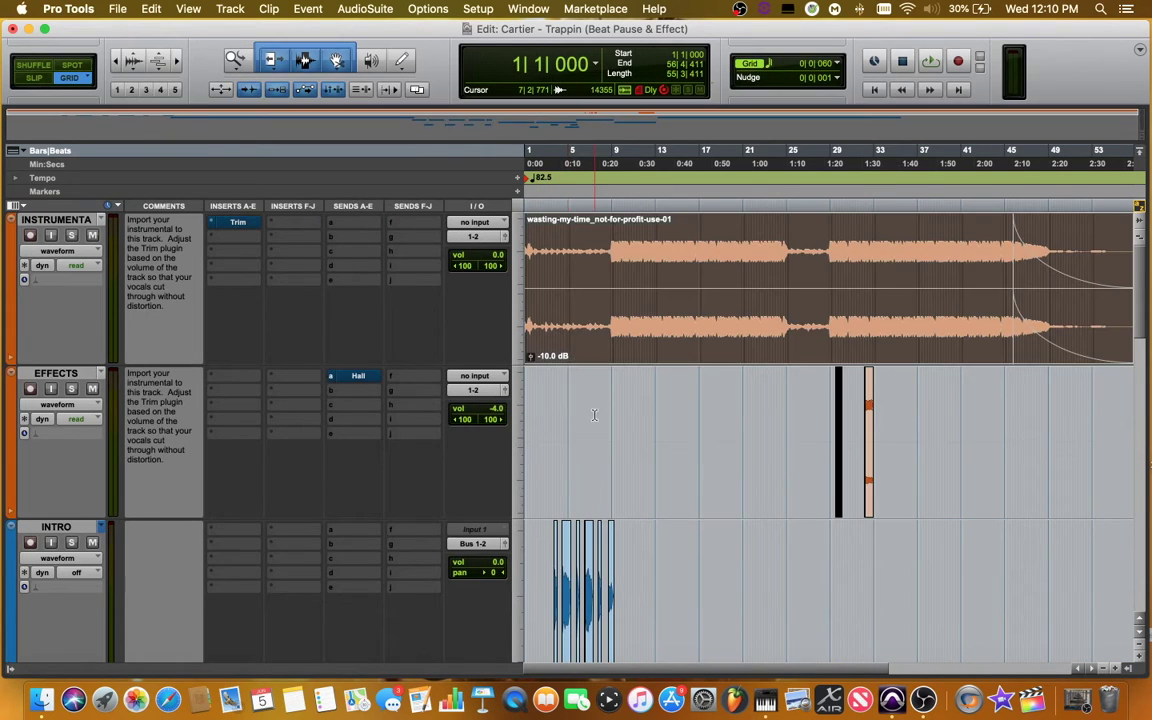
{"action": "scroll", "coordinate": [585, 390], "scroll_direction": "down", "scroll_amount": 3}
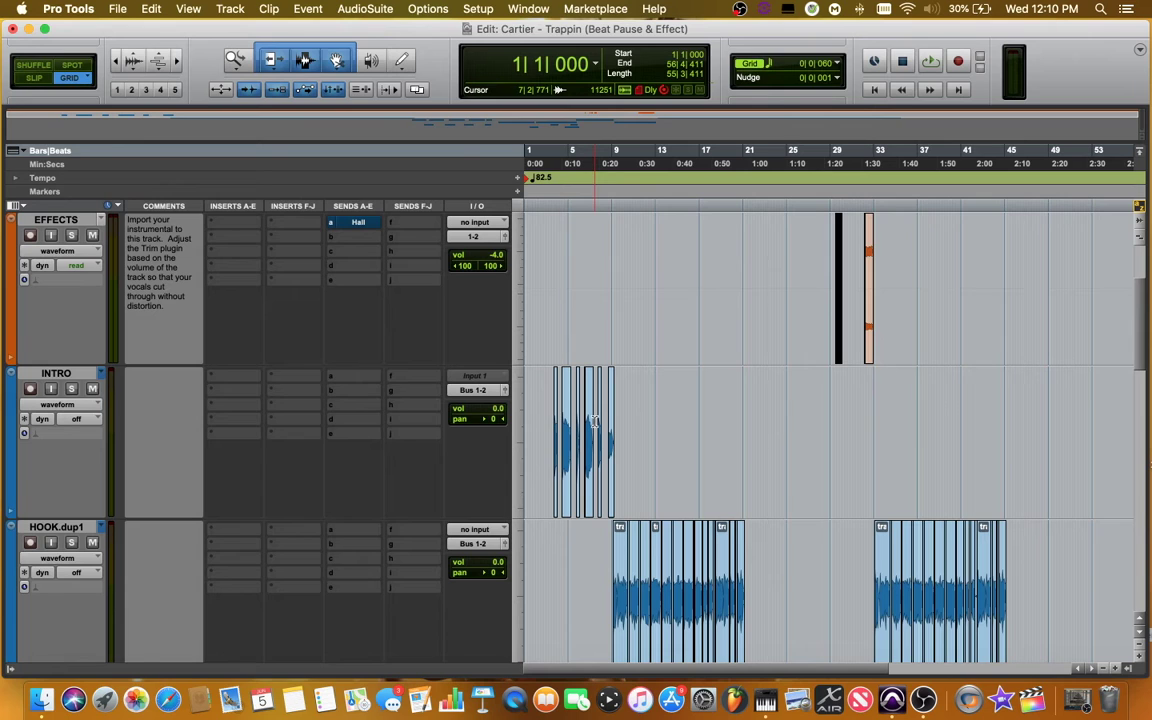
{"action": "scroll", "coordinate": [540, 365], "scroll_direction": "up", "scroll_amount": 3}
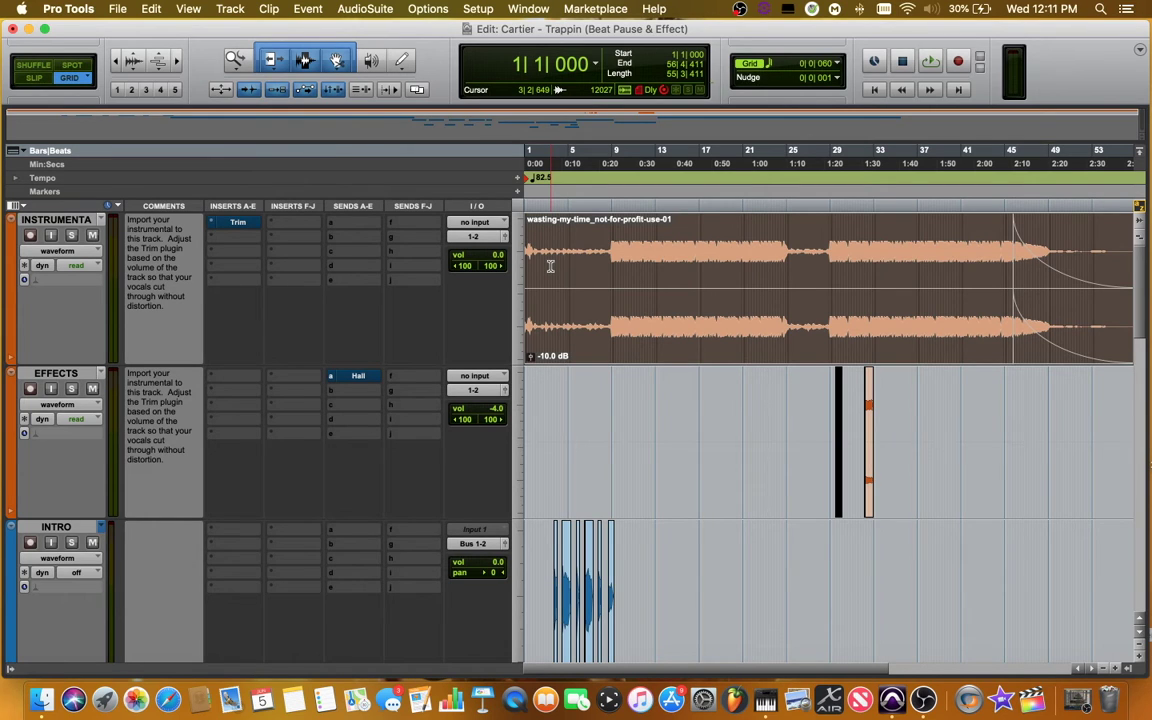
- Play the song from 3|2|360 through the intro and into the hook while reviewing the tracks, and stop around bar 17
{"action": "left_click", "coordinate": [550, 527]}
{"action": "key", "text": "space"}
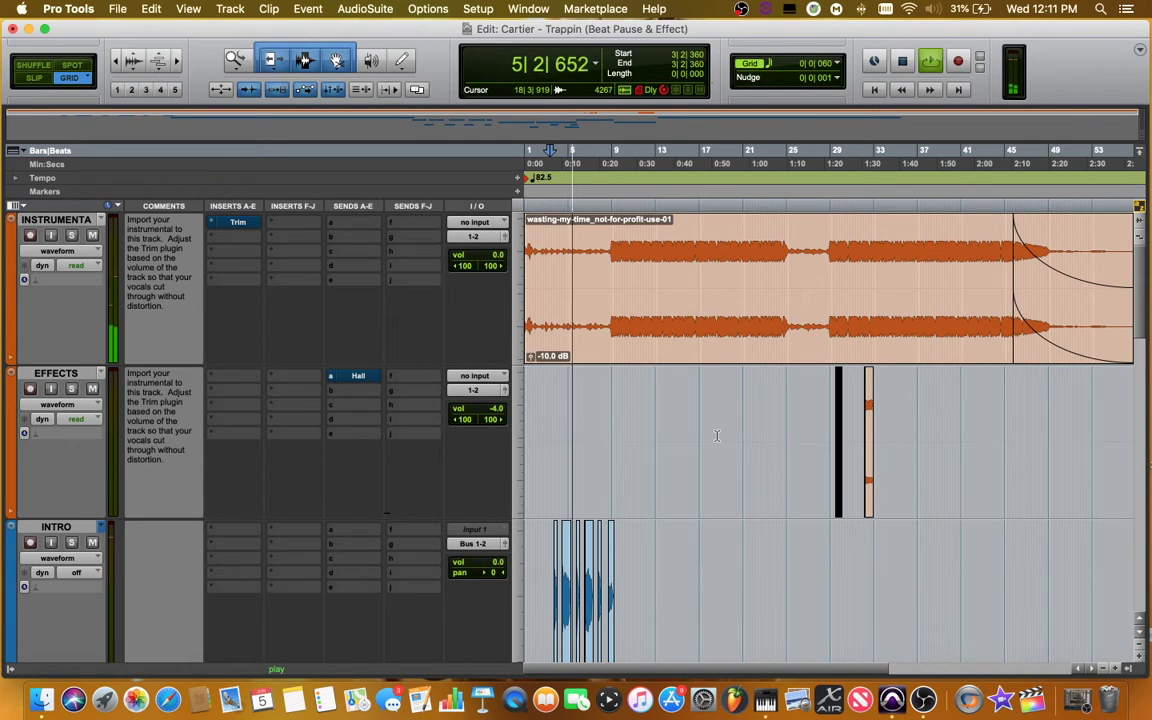
{"action": "scroll", "coordinate": [760, 425], "scroll_direction": "down", "scroll_amount": 10}
{"action": "scroll", "coordinate": [717, 435], "scroll_direction": "down", "scroll_amount": 10}
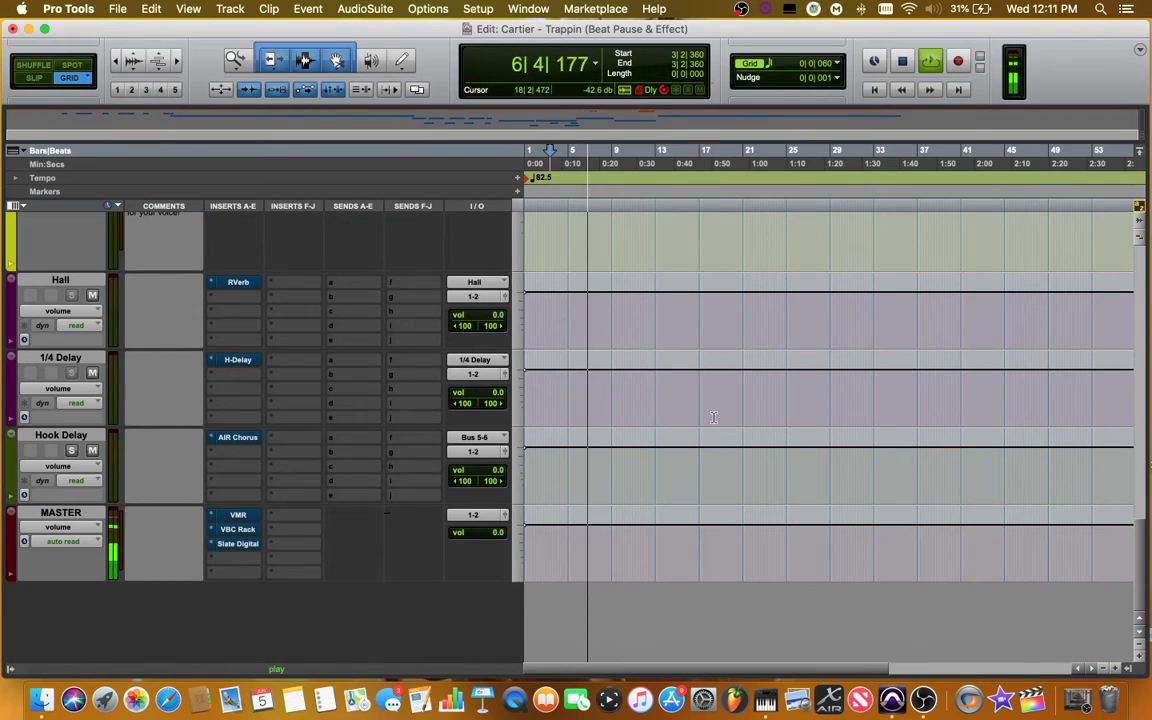
{"action": "scroll", "coordinate": [717, 430], "scroll_direction": "up", "scroll_amount": 15}
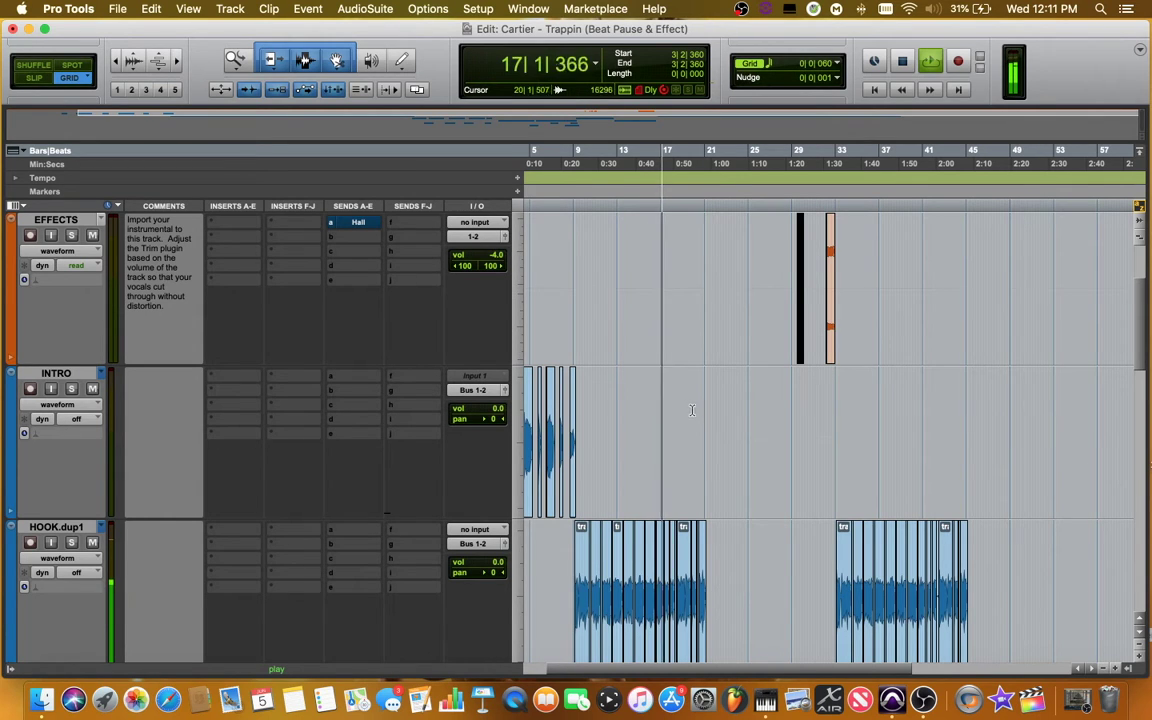
{"action": "key", "text": "space"}
- Examine the AutoPan settings on the IN AND OUTS and ADLIBS tracks, and close the plug-in window
{"action": "scroll", "coordinate": [667, 385], "scroll_direction": "down", "scroll_amount": 2}
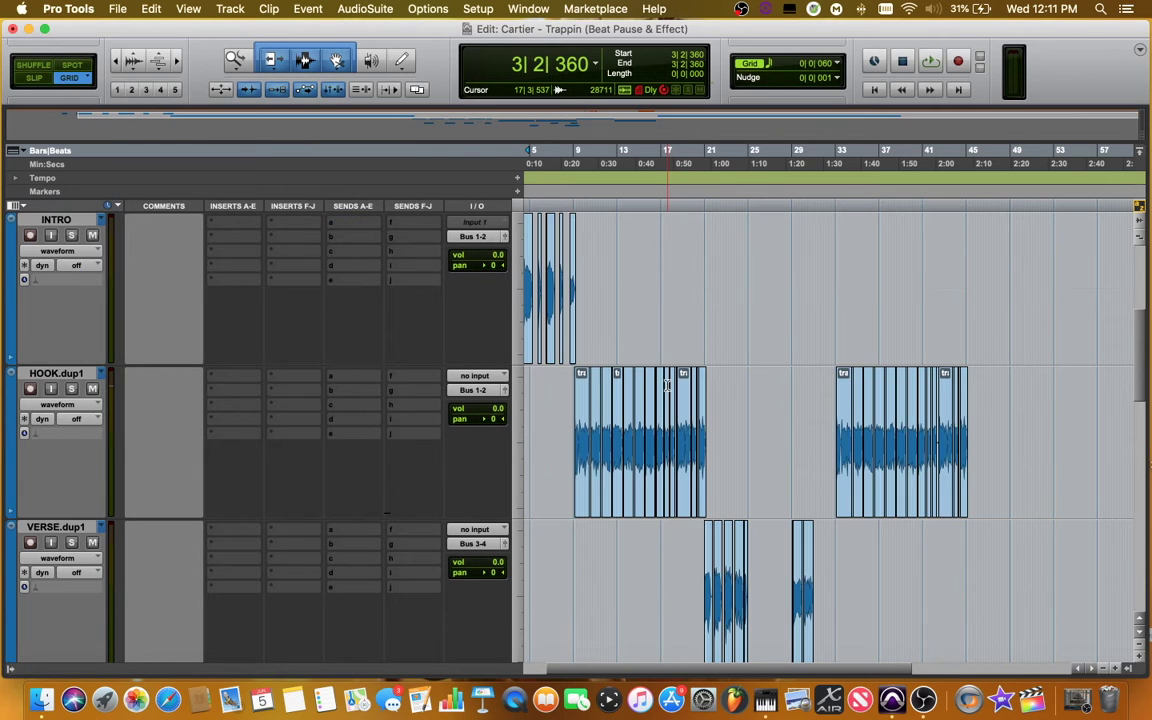
{"action": "scroll", "coordinate": [630, 322], "scroll_direction": "up", "scroll_amount": 4}
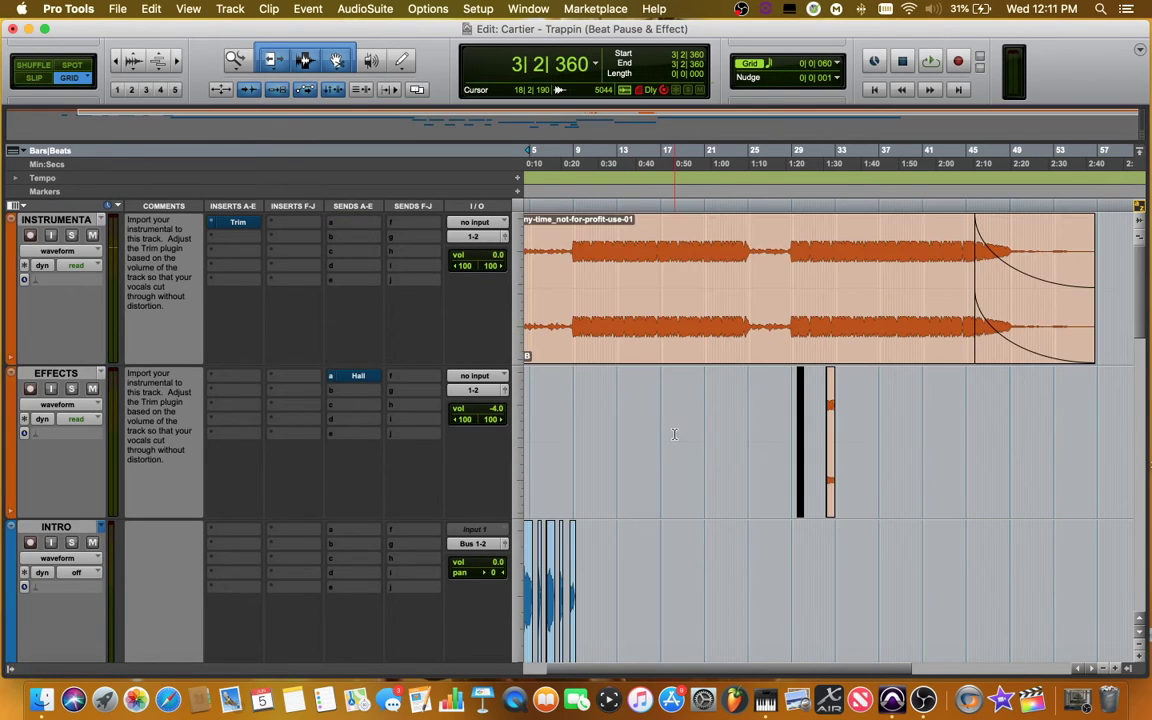
{"action": "scroll", "coordinate": [674, 434], "scroll_direction": "down", "scroll_amount": 6}
{"action": "scroll", "coordinate": [674, 434], "scroll_direction": "down", "scroll_amount": 2}
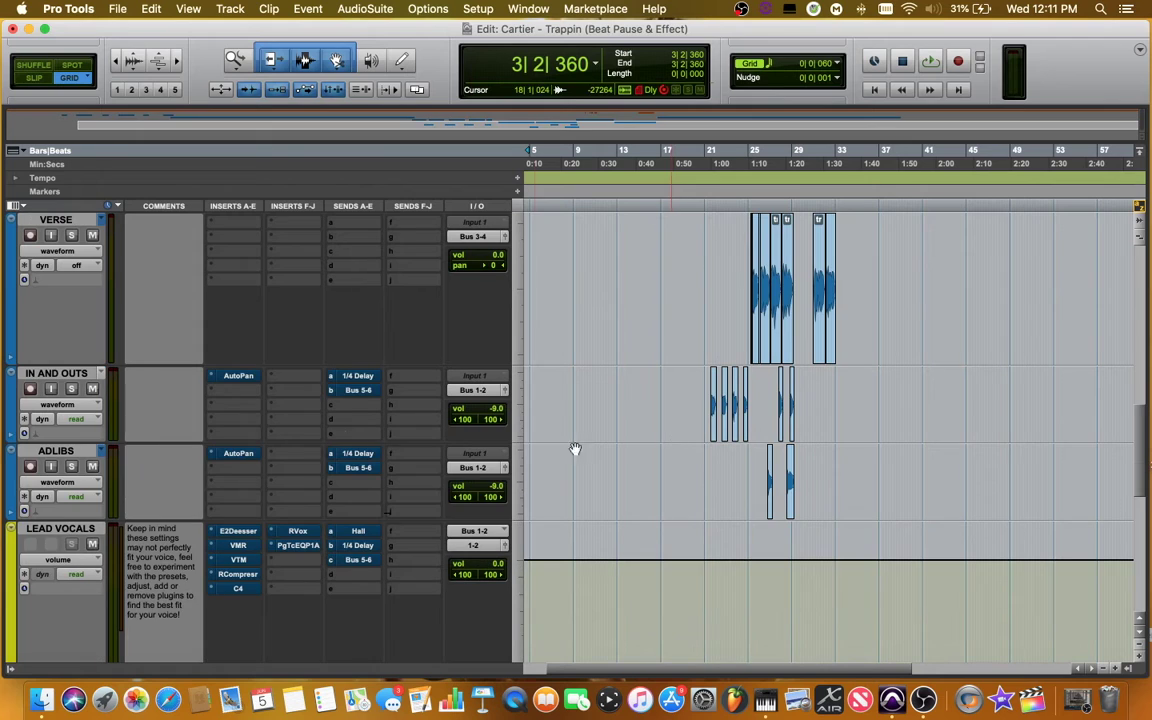
{"action": "left_click", "coordinate": [491, 418]}
{"action": "left_click", "coordinate": [238, 376]}
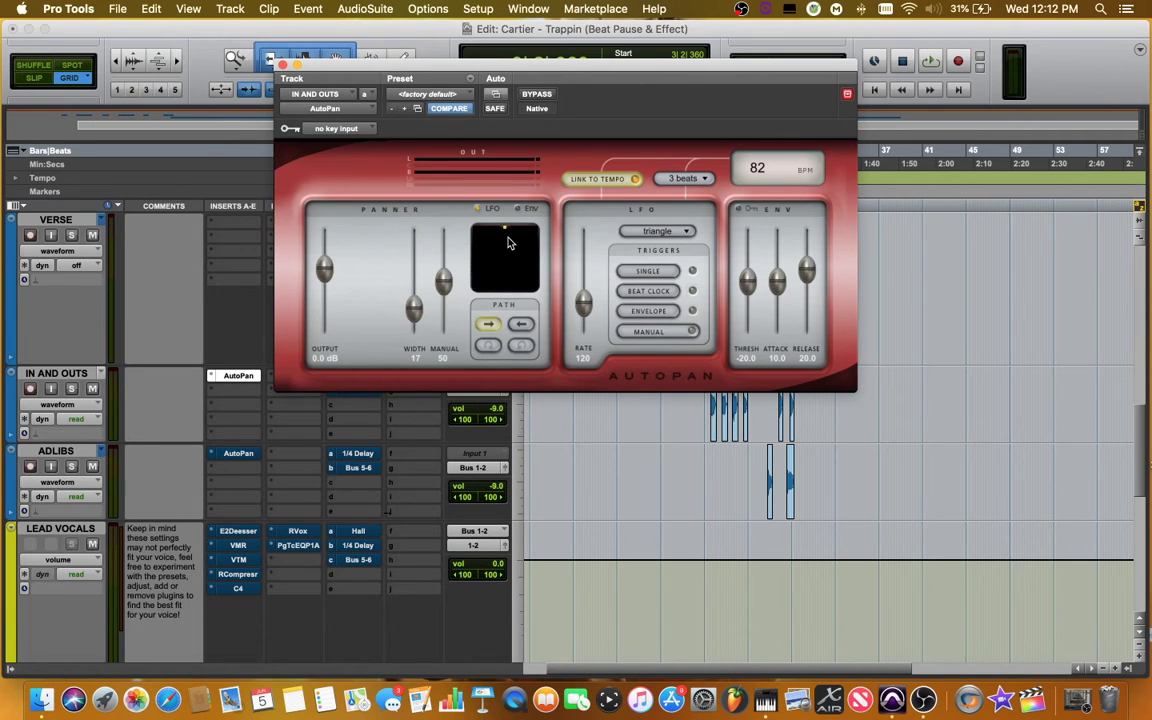
{"action": "left_click", "coordinate": [238, 453]}
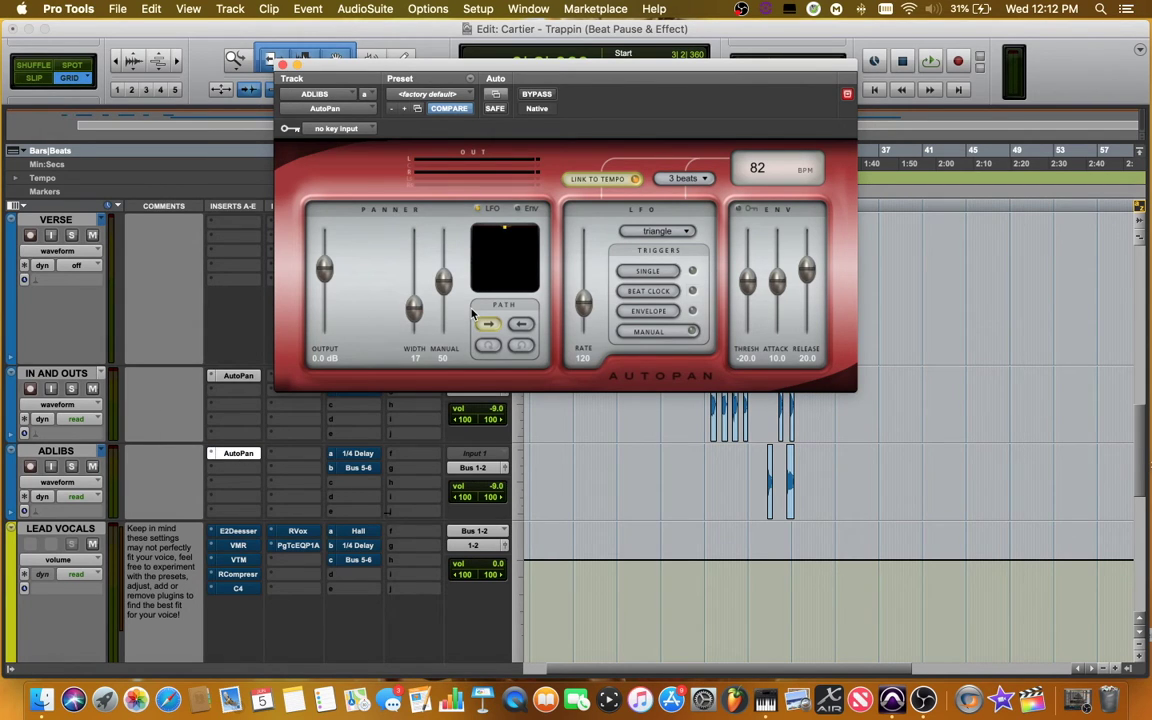
{"action": "left_click", "coordinate": [704, 406]}
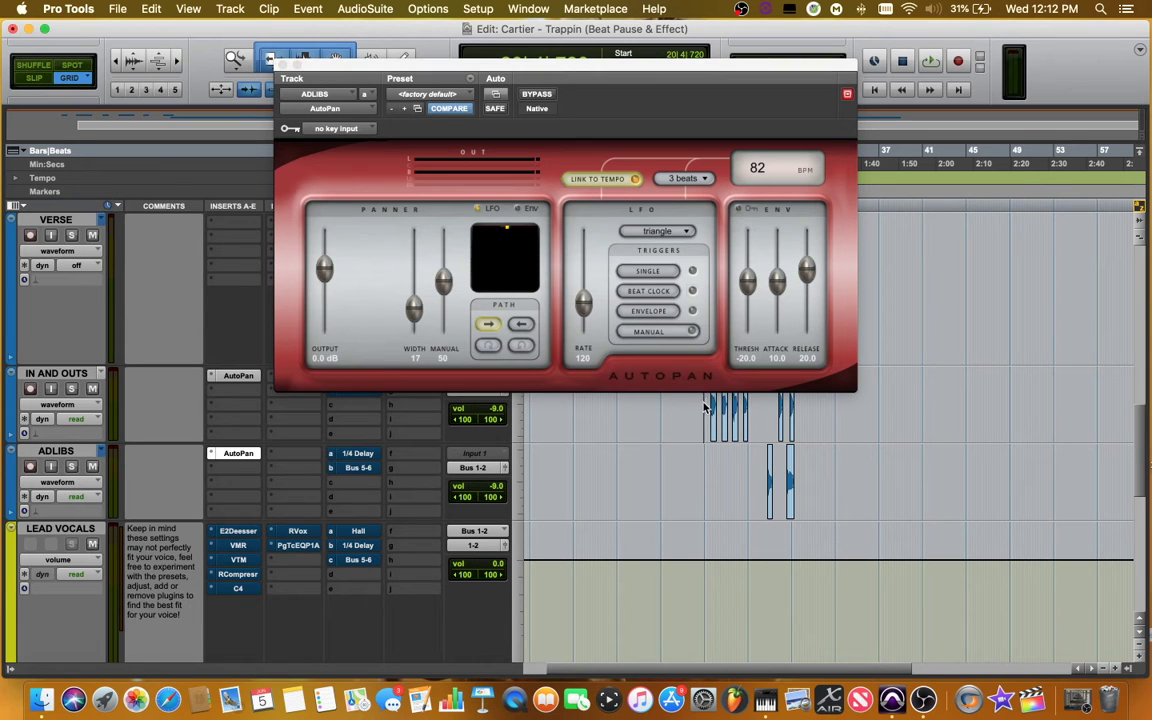
{"action": "left_click", "coordinate": [283, 65]}
- Solo the IN AND OUTS track and listen to its clips from 21|1|060
{"action": "left_click", "coordinate": [72, 389]}
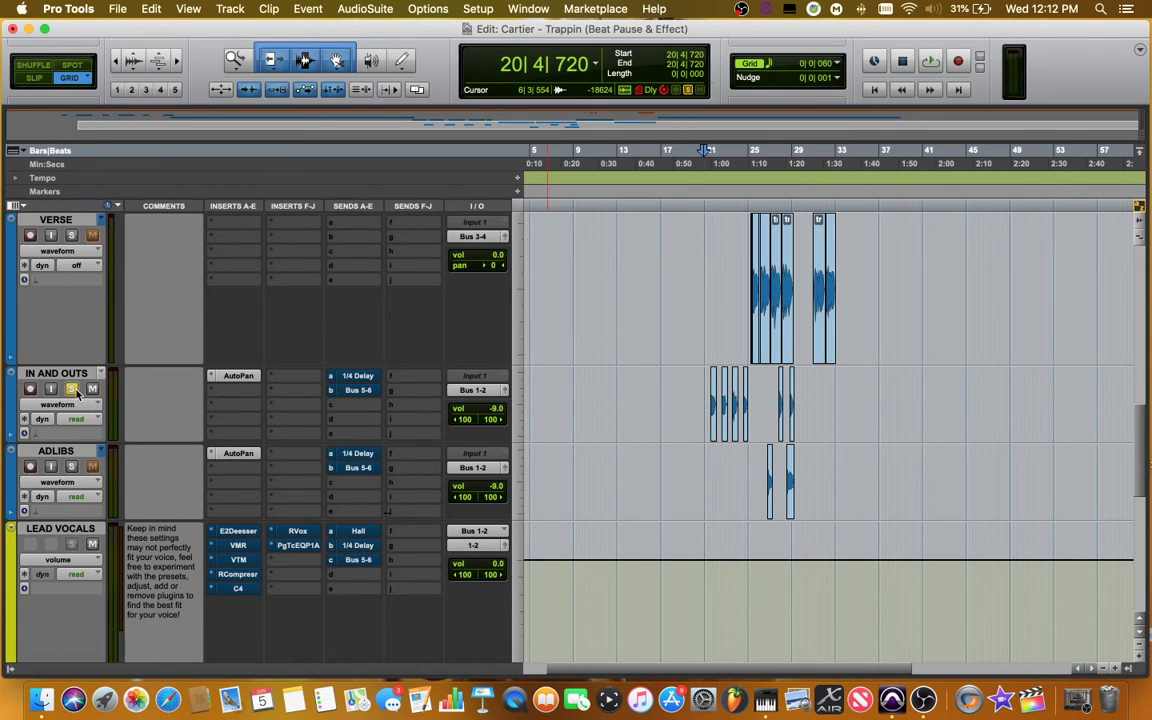
{"action": "left_click", "coordinate": [704, 384]}
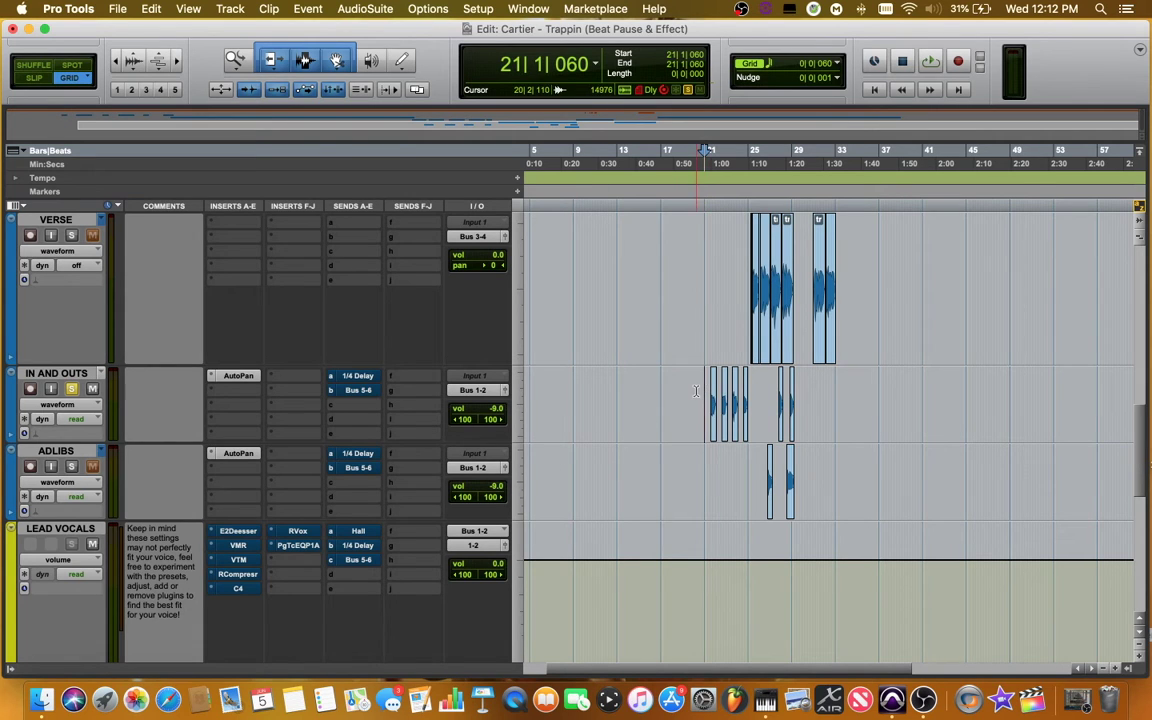
{"action": "key", "text": "space"}
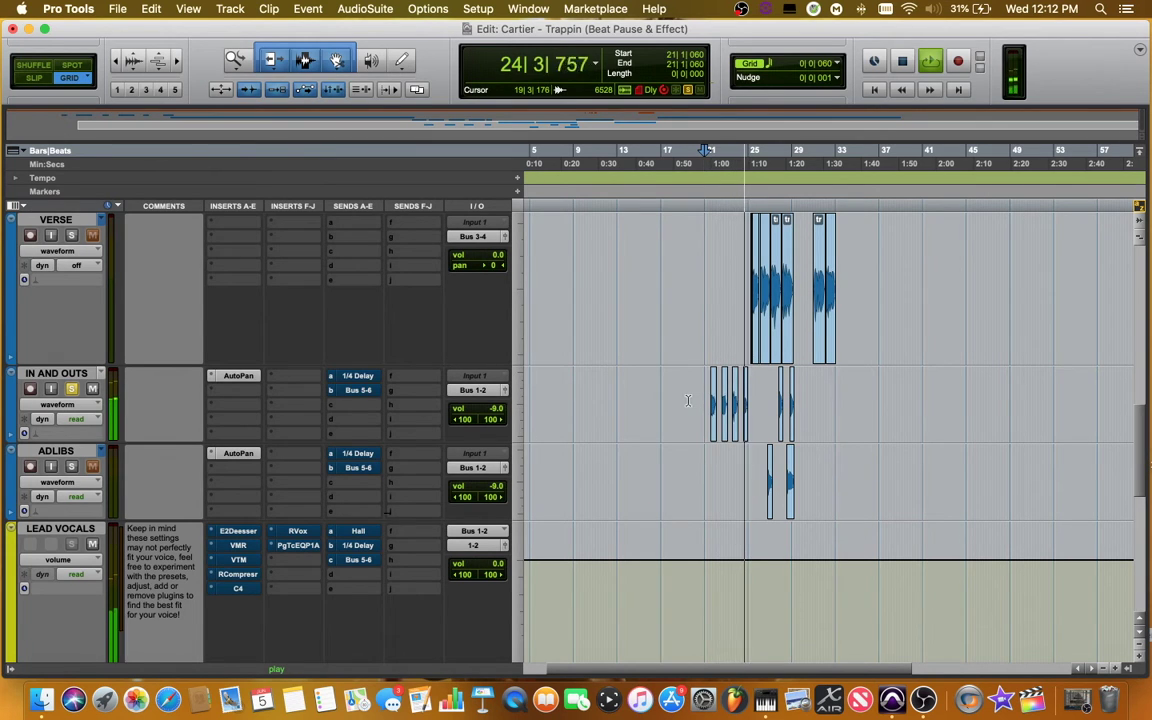
{"action": "key", "text": "space"}
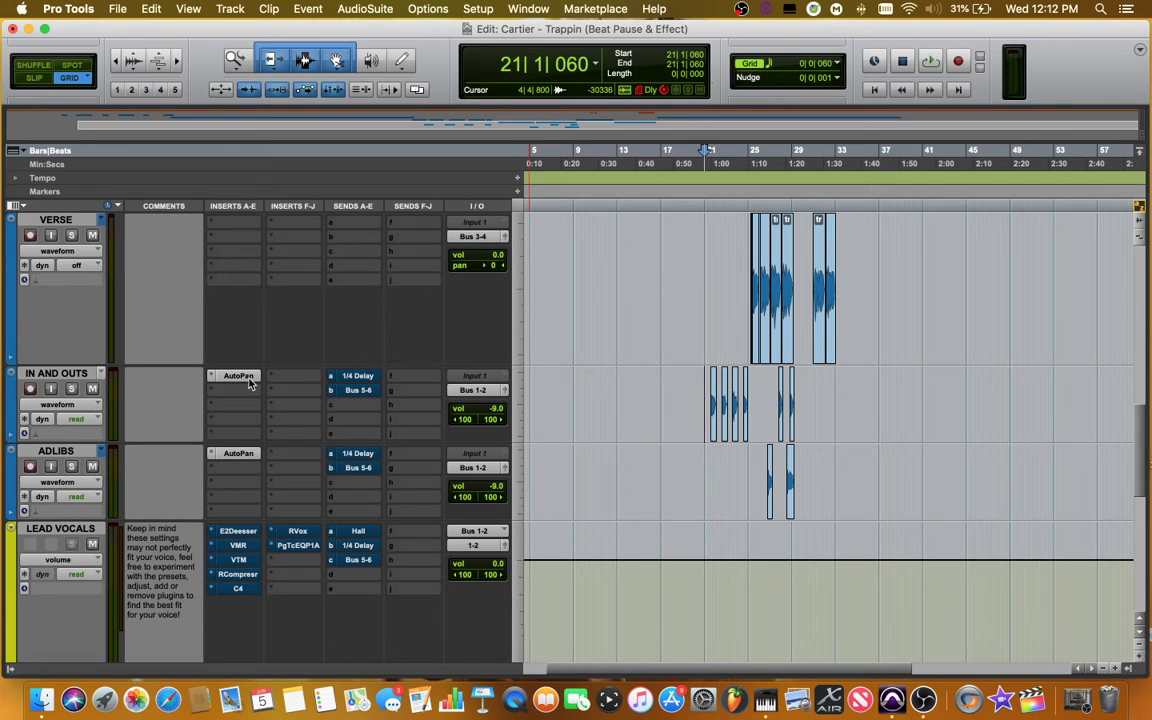
- Move the IN AND OUTS track up between the HOOK.dup1 and VERSE.dup1 tracks
{"action": "scroll", "coordinate": [602, 428], "scroll_direction": "down", "scroll_amount": 3}
{"action": "scroll", "coordinate": [620, 400], "scroll_direction": "up", "scroll_amount": 10}
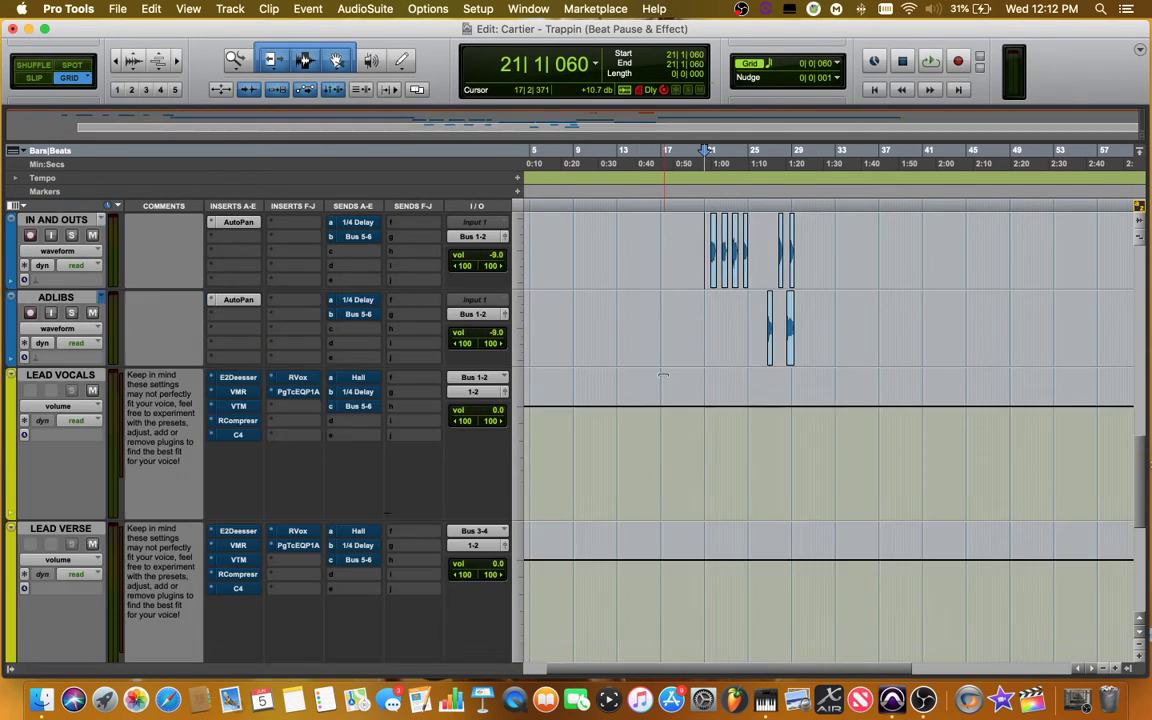
{"action": "scroll", "coordinate": [742, 481], "scroll_direction": "left", "scroll_amount": 3}
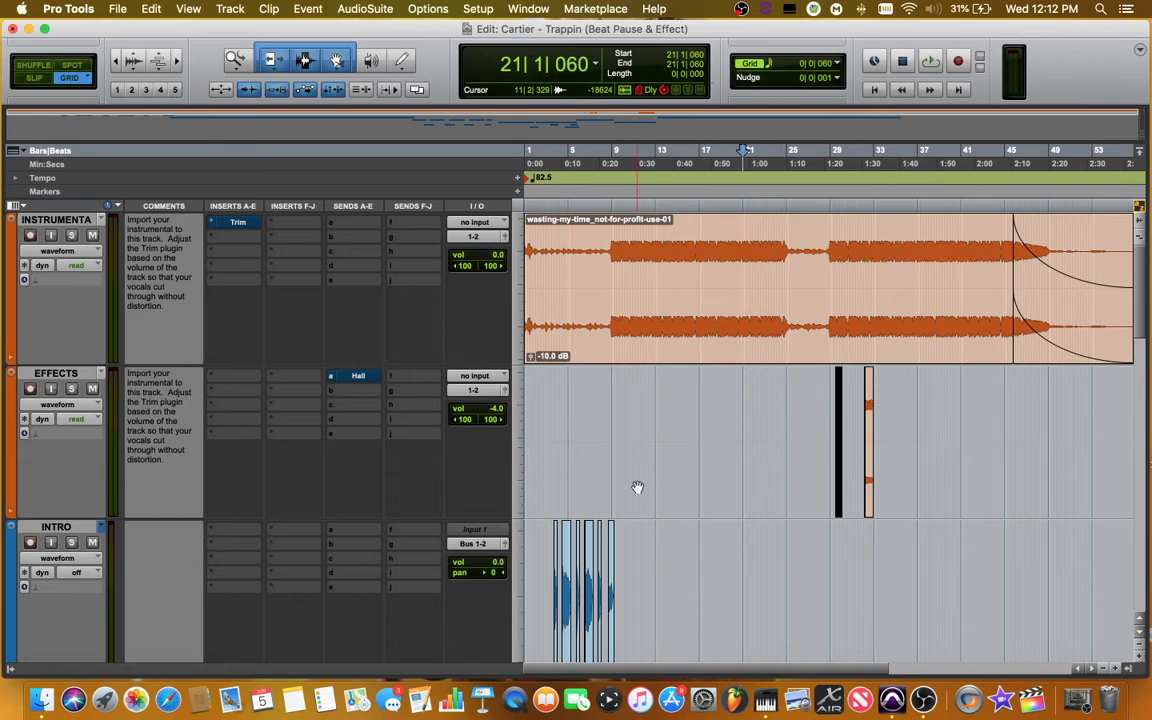
{"action": "scroll", "coordinate": [522, 533], "scroll_direction": "down", "scroll_amount": 15}
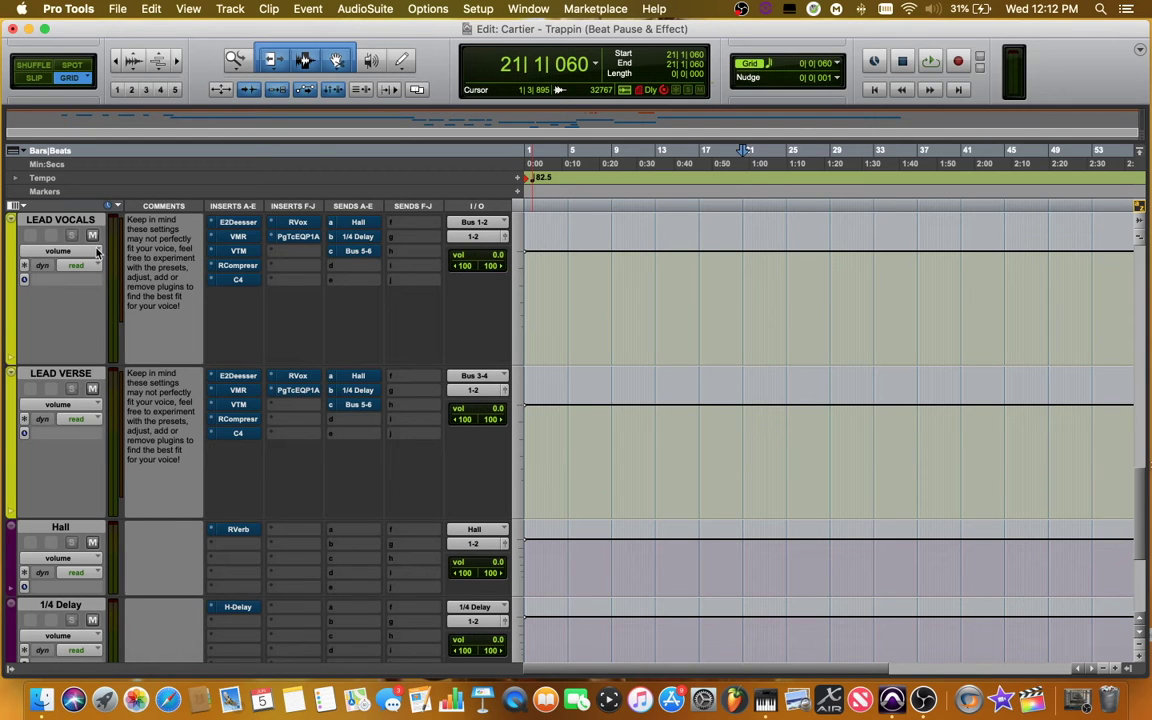
{"action": "scroll", "coordinate": [86, 317], "scroll_direction": "up", "scroll_amount": 2}
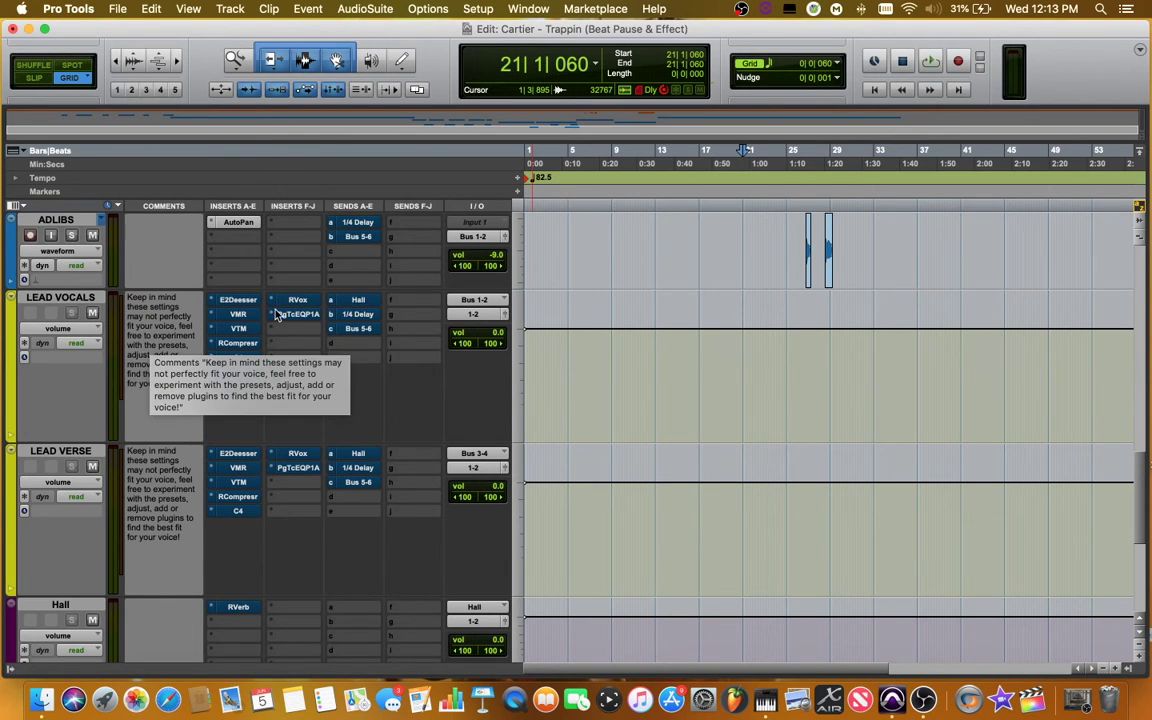
{"action": "scroll", "coordinate": [277, 314], "scroll_direction": "up", "scroll_amount": 10}
{"action": "left_click_drag", "start_coordinate": [78, 443], "coordinate": [77, 620]}
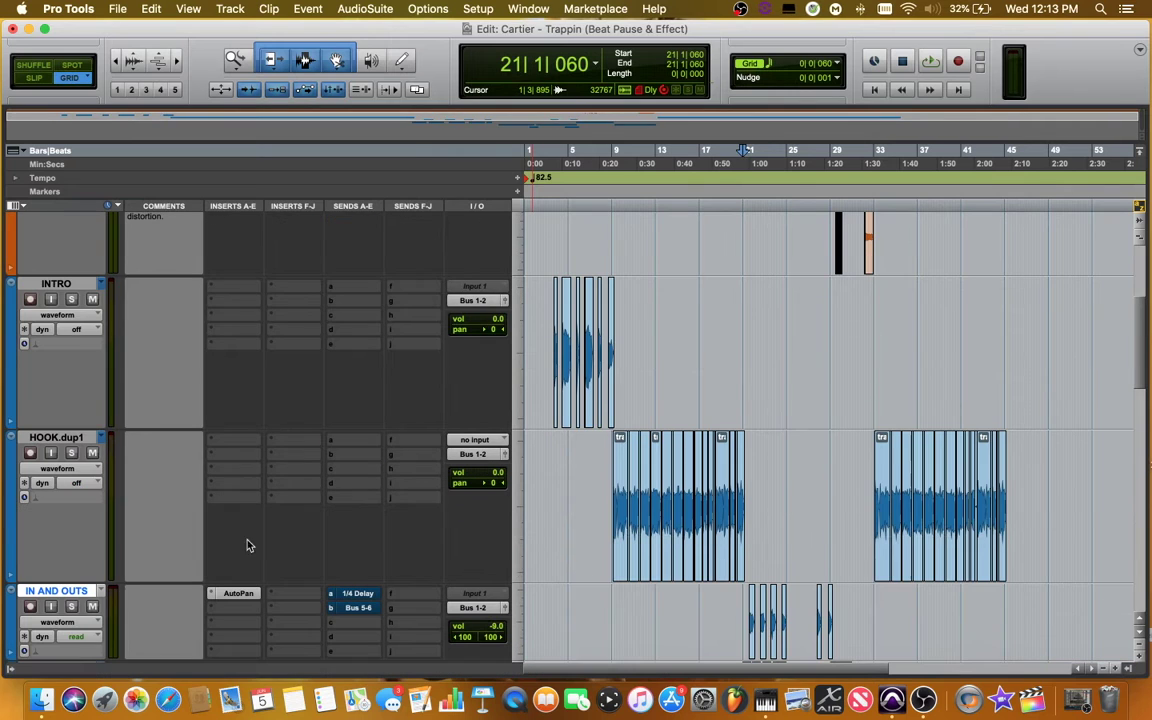
{"action": "scroll", "coordinate": [115, 500], "scroll_direction": "down", "scroll_amount": 15}
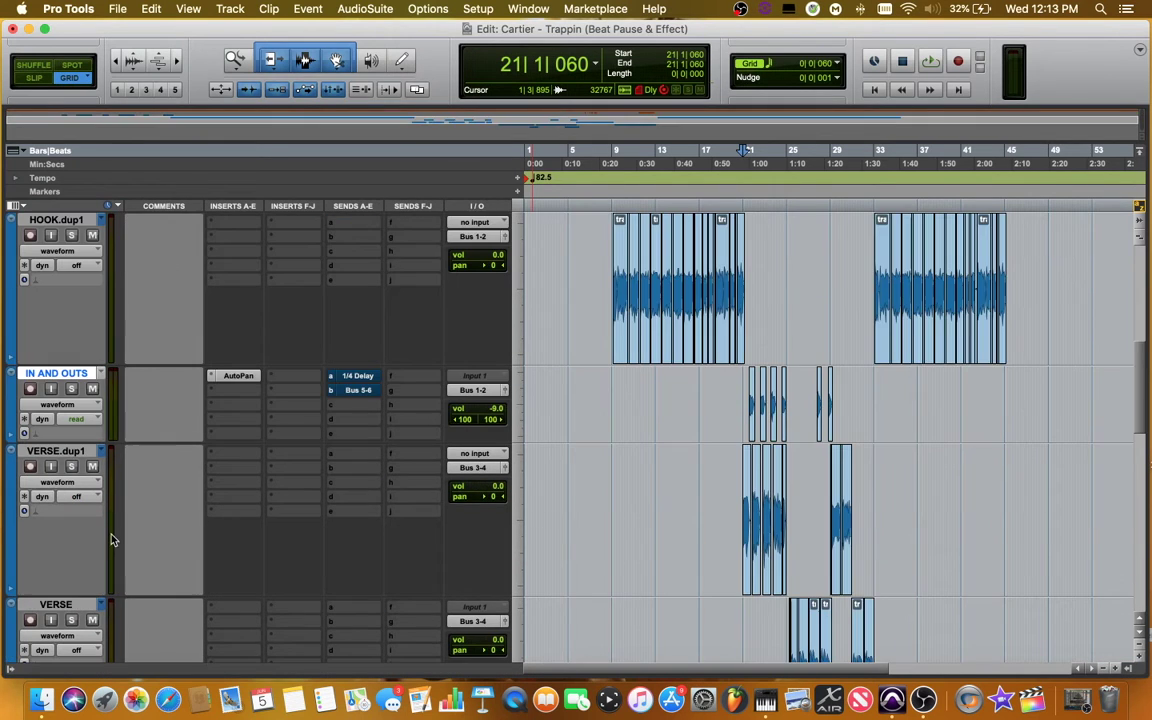
- Open the E2Deesser insert on the LEAD VOCALS track and solo that track
{"action": "scroll", "coordinate": [90, 395], "scroll_direction": "up", "scroll_amount": 5}
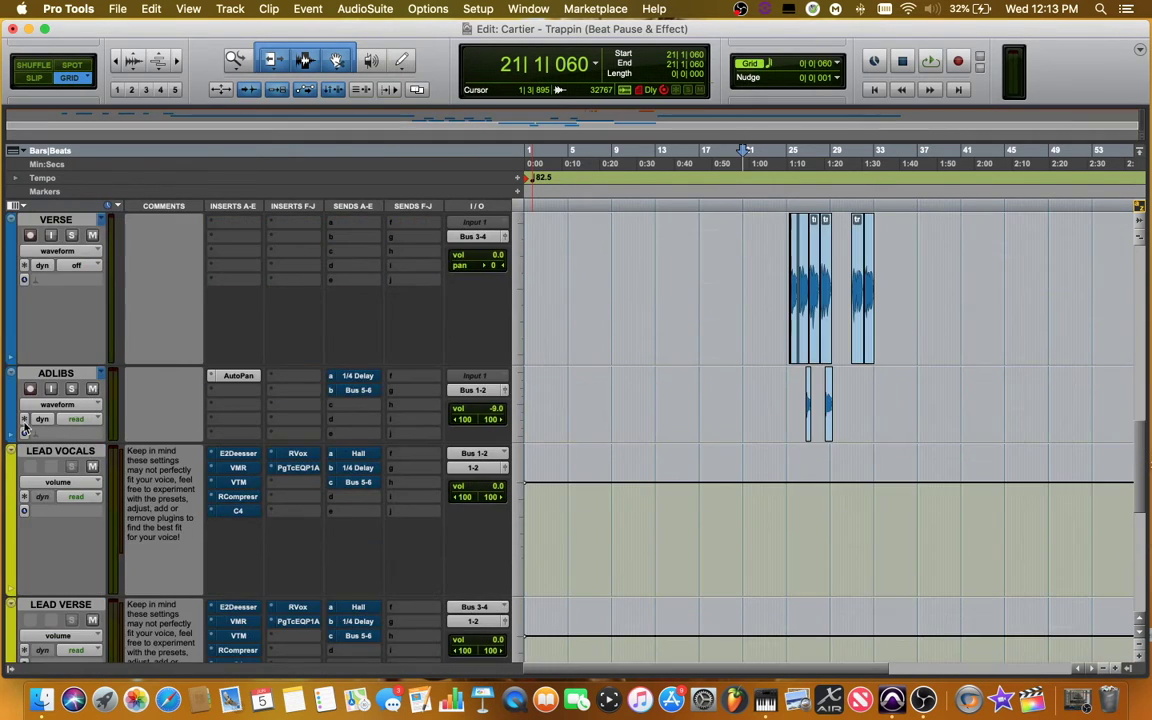
{"action": "scroll", "coordinate": [86, 420], "scroll_direction": "up", "scroll_amount": 5}
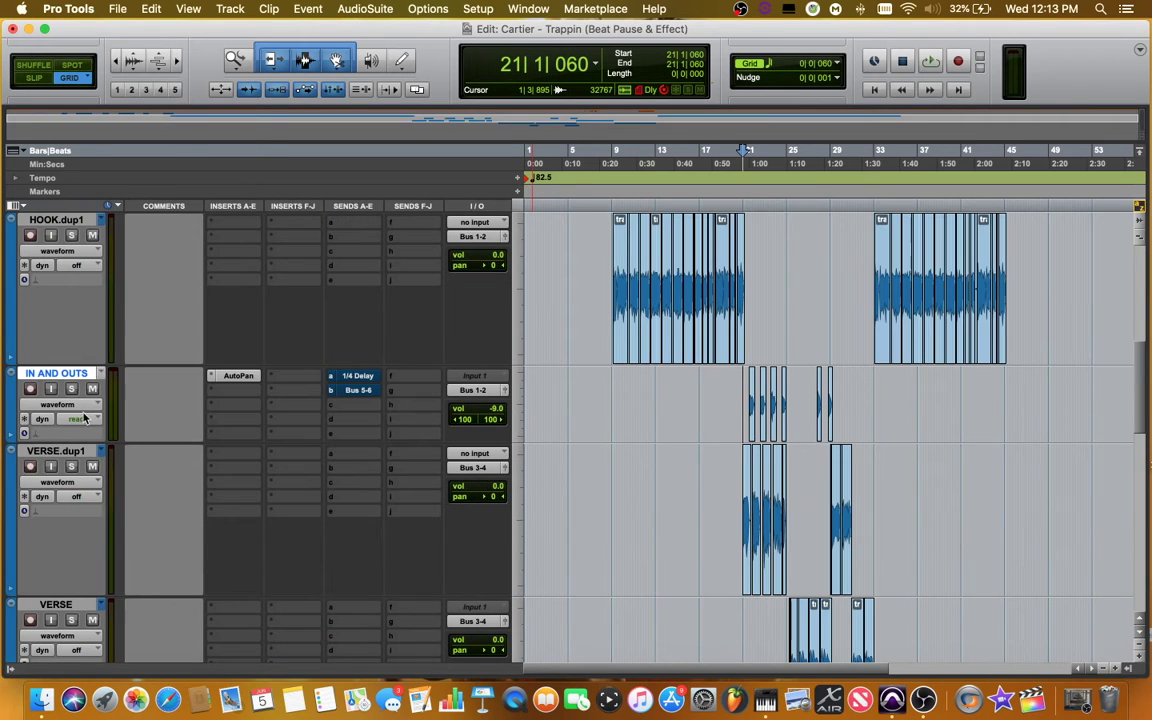
{"action": "scroll", "coordinate": [84, 484], "scroll_direction": "down", "scroll_amount": 5}
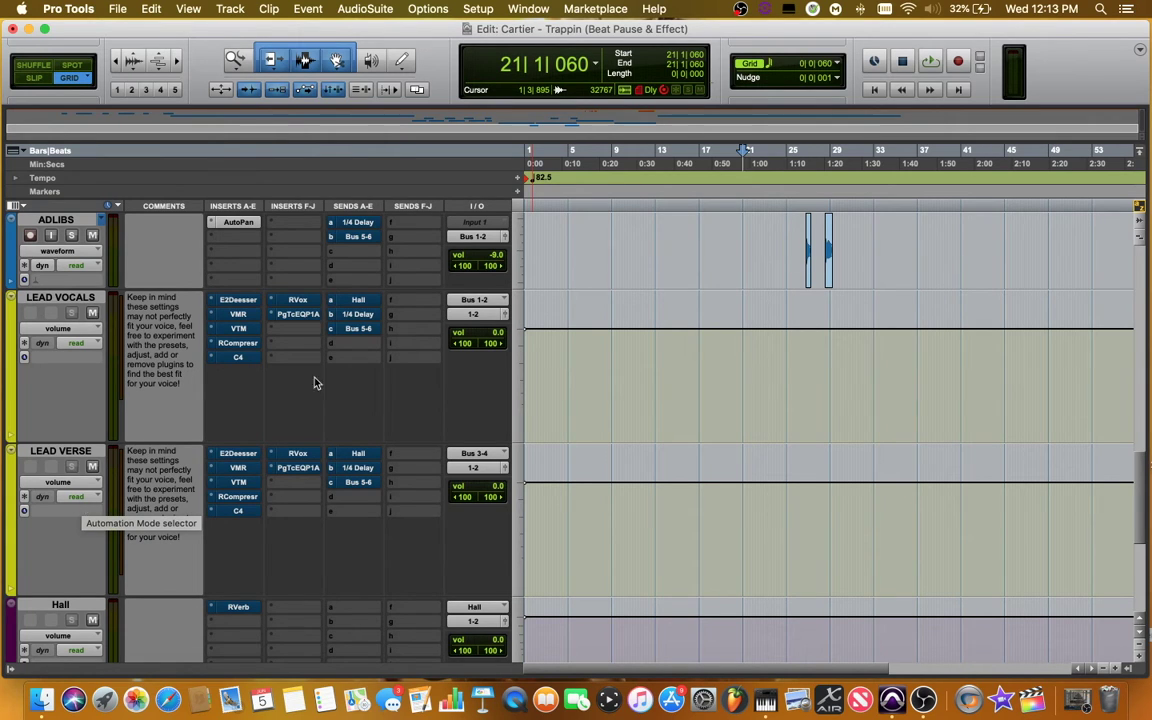
{"action": "left_click", "coordinate": [236, 300]}
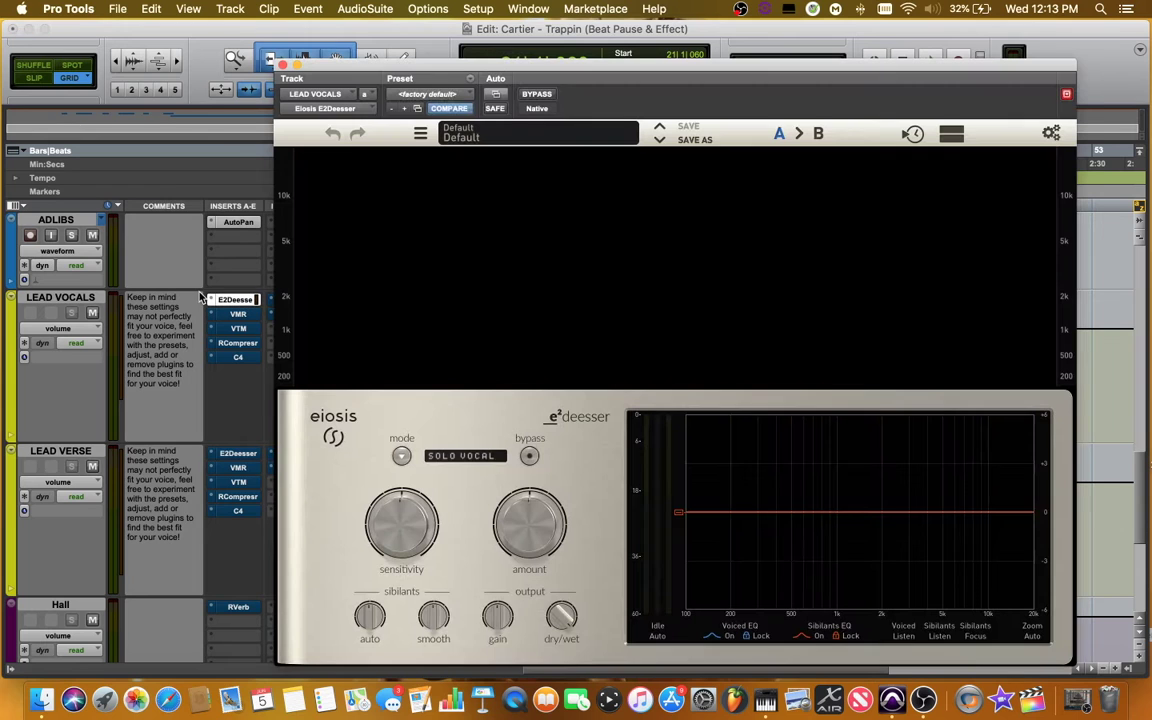
{"action": "left_click", "coordinate": [74, 315]}
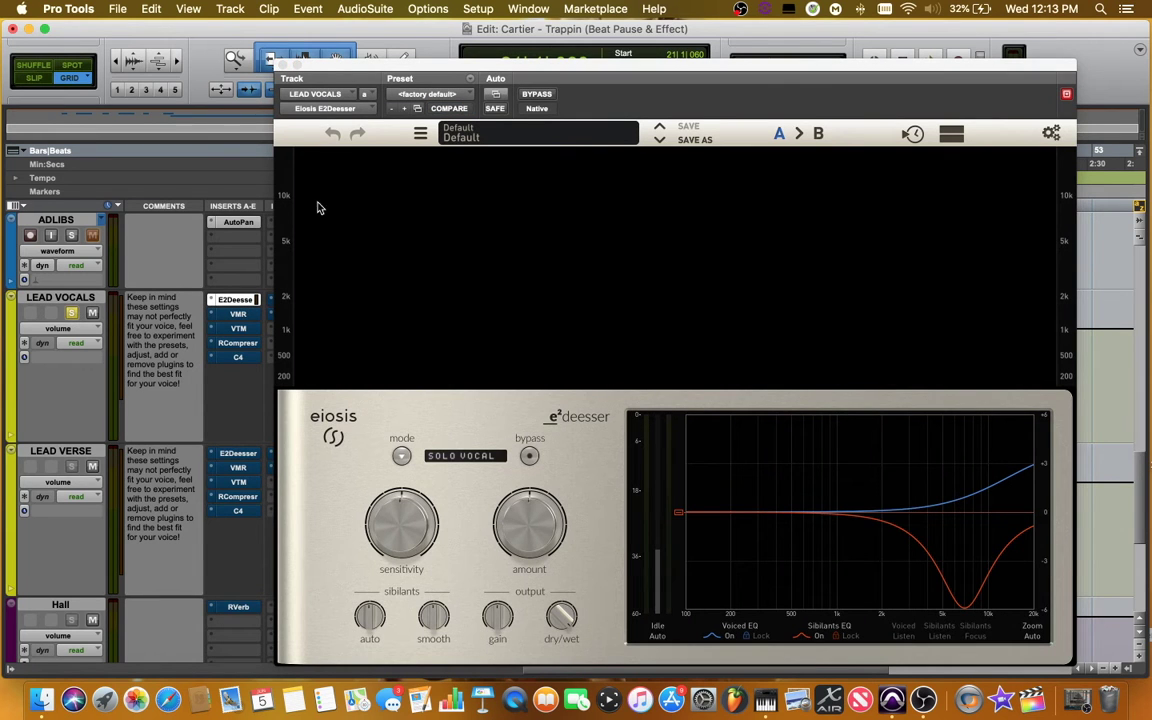
- Close the de-esser window and play the first group of HOOK.dup1 clips, selected from 9|1|420 to 21|1|540
{"action": "key", "text": "space"}
{"action": "left_click_drag", "start_coordinate": [325, 65], "coordinate": [437, 161]}
{"action": "key", "text": "space"}
{"action": "scroll", "coordinate": [329, 256], "scroll_direction": "up", "scroll_amount": 10}
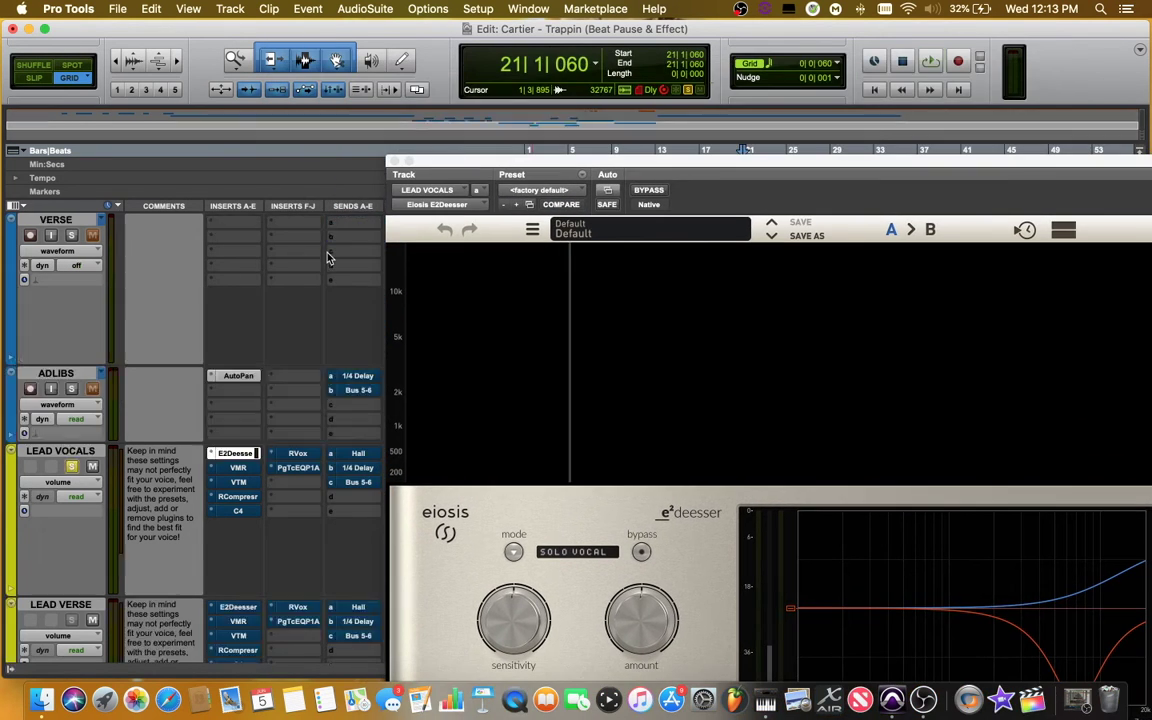
{"action": "left_click", "coordinate": [395, 161]}
{"action": "scroll", "coordinate": [586, 374], "scroll_direction": "up", "scroll_amount": 3}
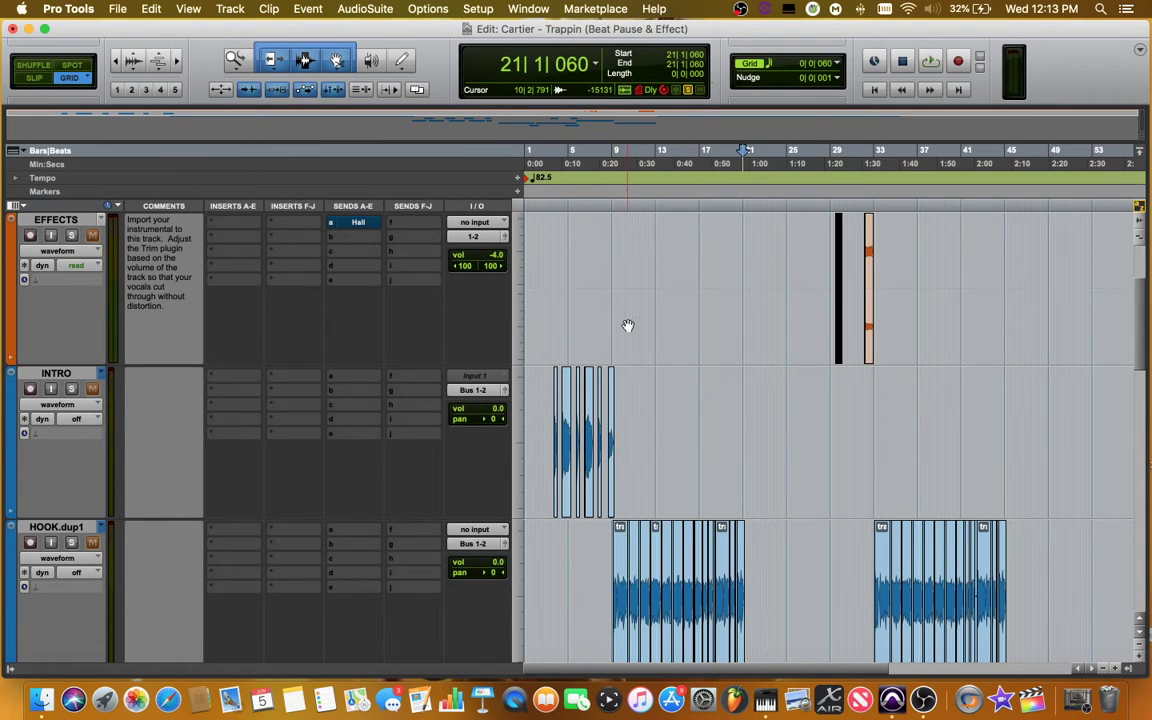
{"action": "left_click", "coordinate": [612, 537]}
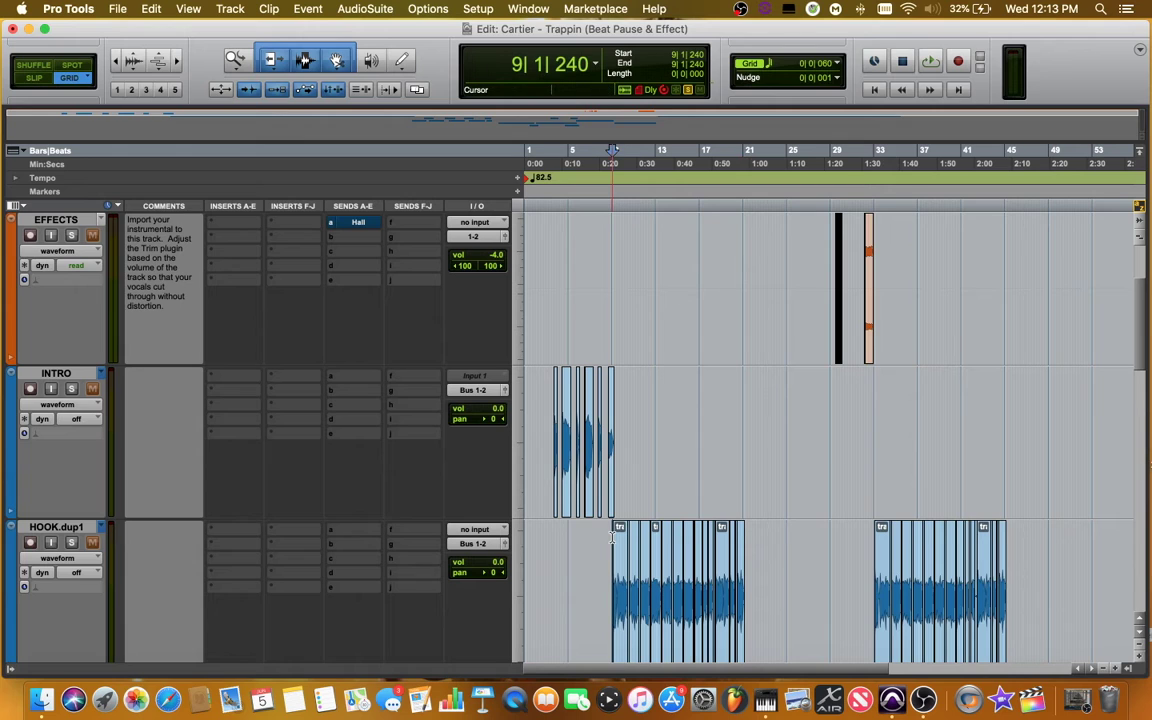
{"action": "scroll", "coordinate": [601, 513], "scroll_direction": "down", "scroll_amount": 3}
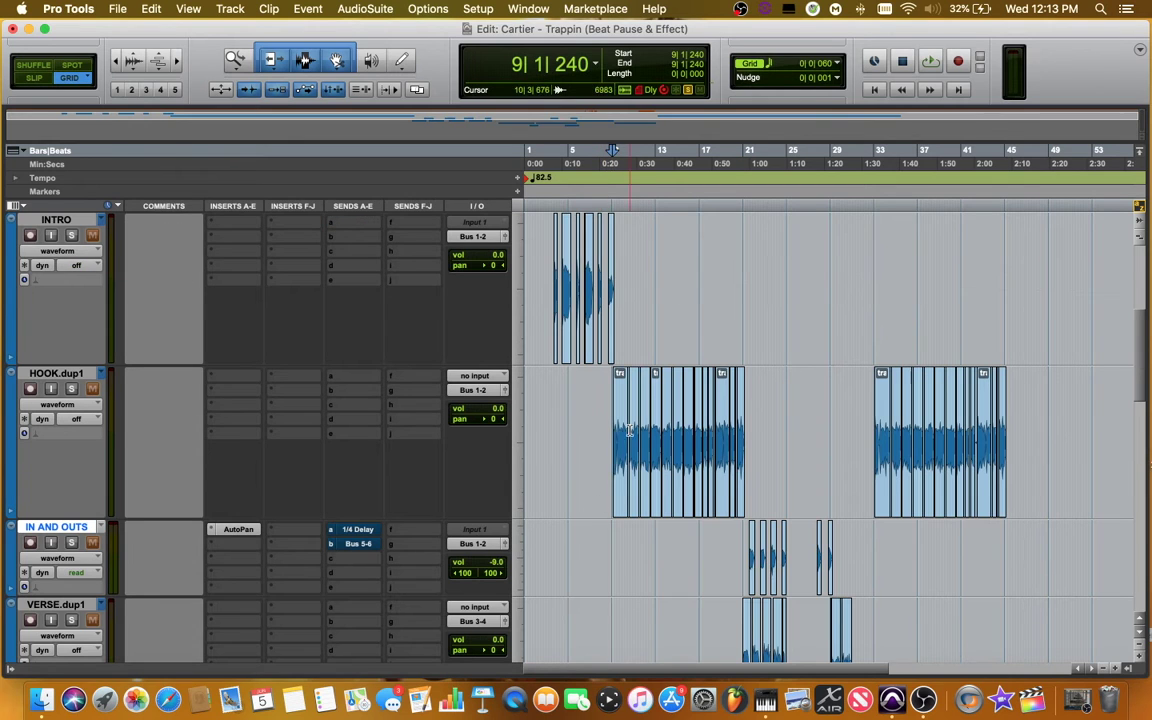
{"action": "left_click", "coordinate": [624, 464]}
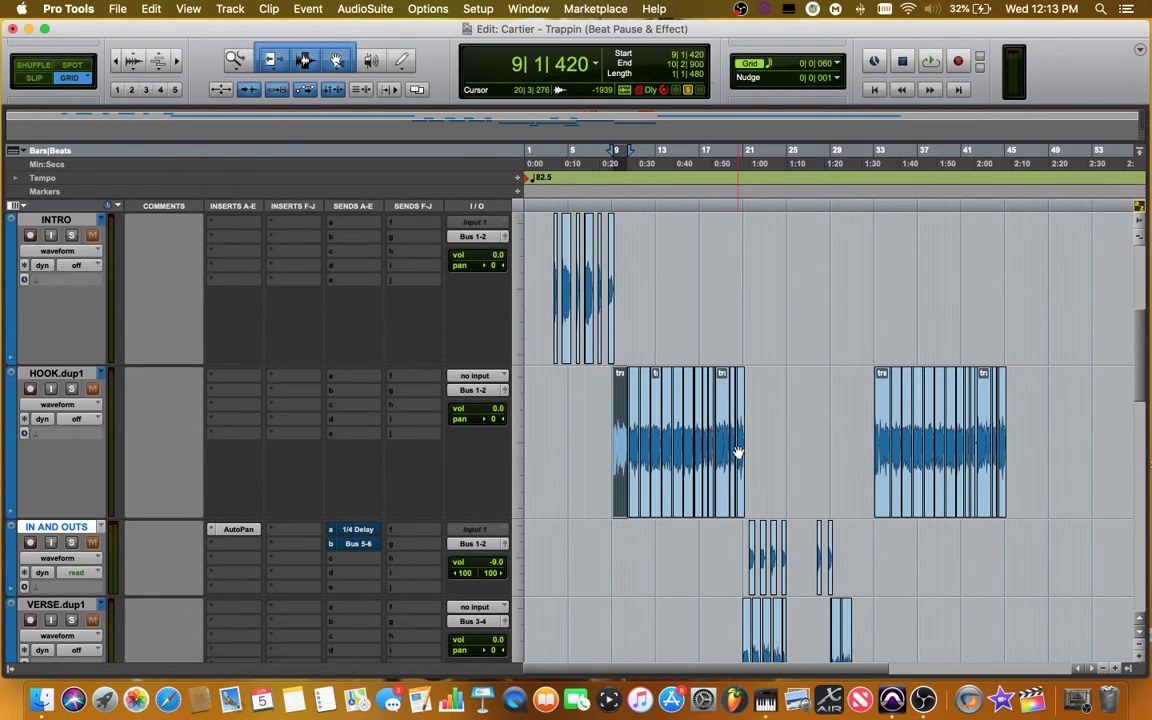
{"action": "key", "text": "space"}
{"action": "scroll", "coordinate": [592, 360], "scroll_direction": "down", "scroll_amount": 8}
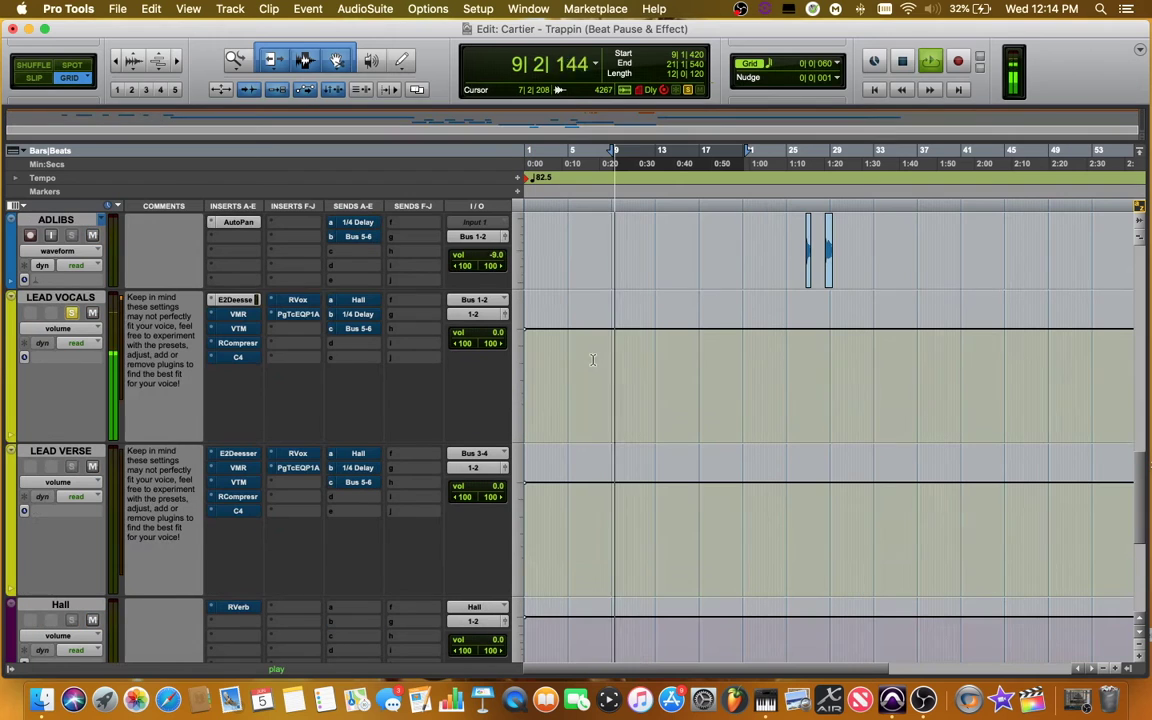
- Load the Classic De-essing preset "Classic HiCut Split Band" in the LEAD VOCALS track's E2Deesser
{"action": "left_click", "coordinate": [235, 299]}
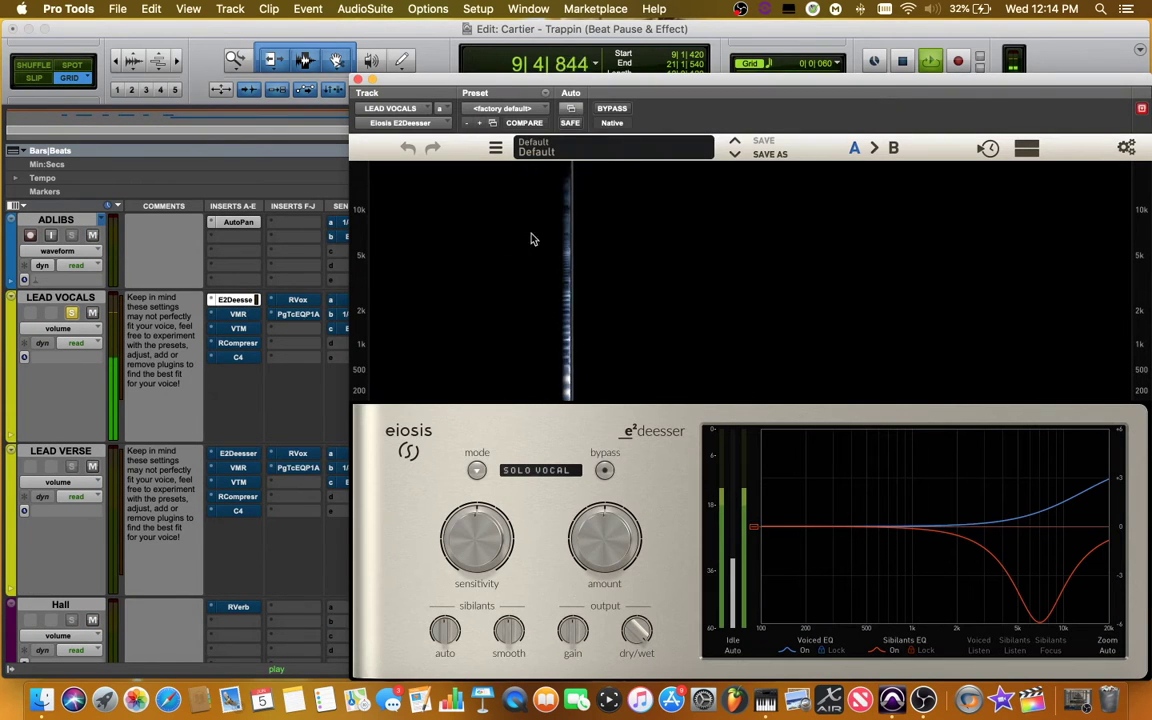
{"action": "left_click", "coordinate": [595, 148]}
{"action": "mouse_move", "coordinate": [595, 170]}
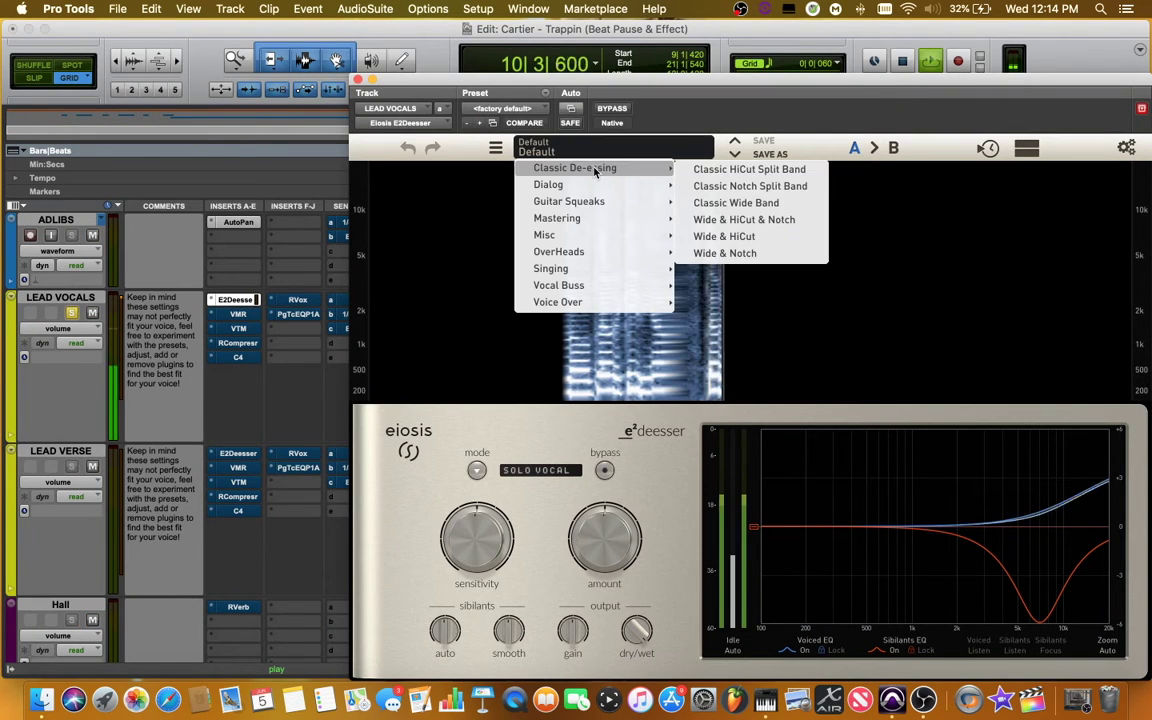
{"action": "left_click", "coordinate": [756, 178]}
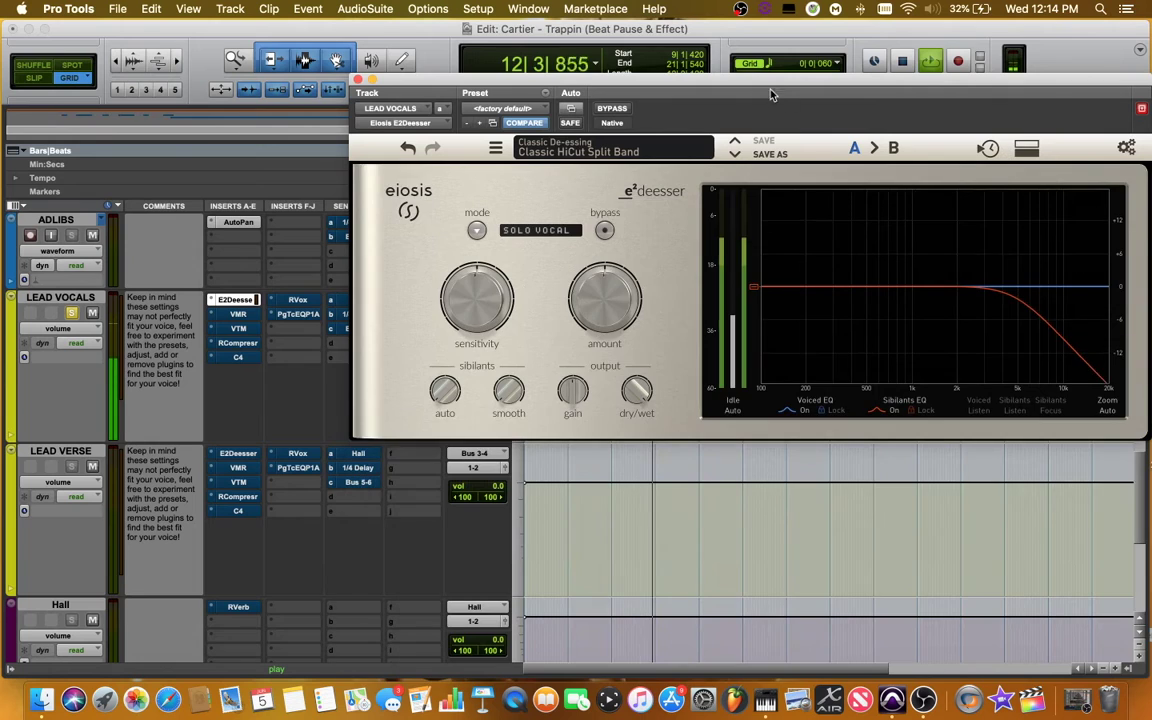
- Boost the high end of the LEAD VOCALS de-esser's voiced EQ by about 4 dB and raise its sensitivity
{"action": "left_click_drag", "start_coordinate": [771, 94], "coordinate": [574, 84]}
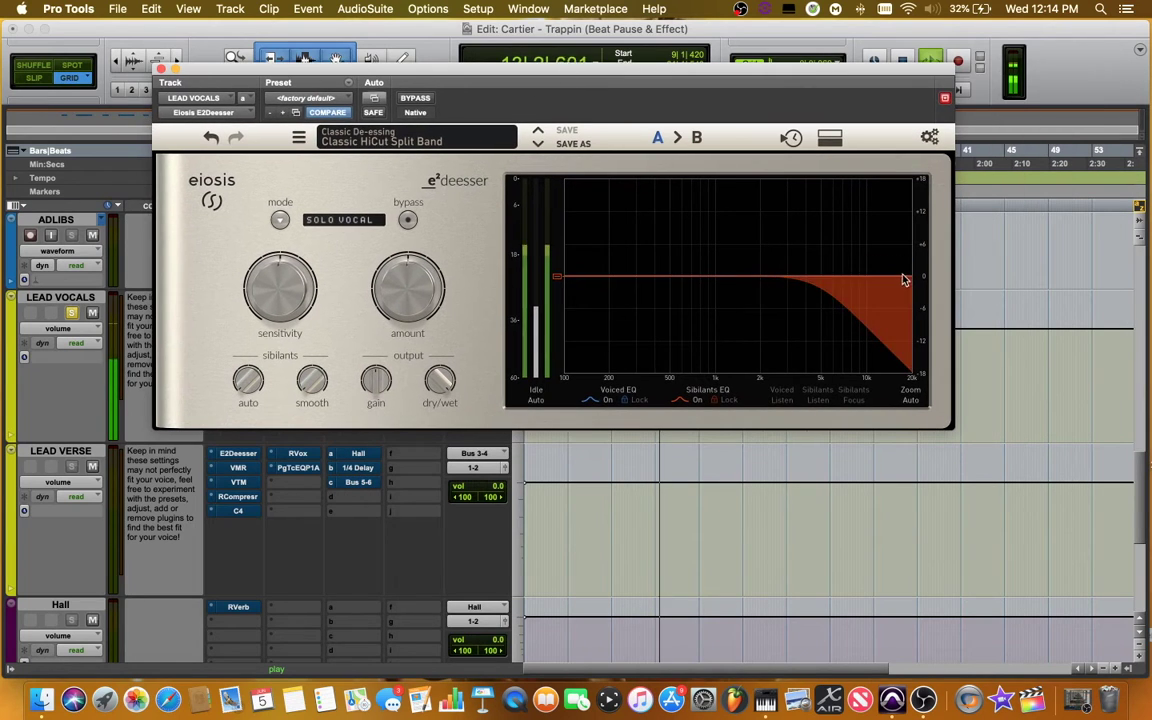
{"action": "left_click_drag", "start_coordinate": [903, 276], "coordinate": [905, 257]}
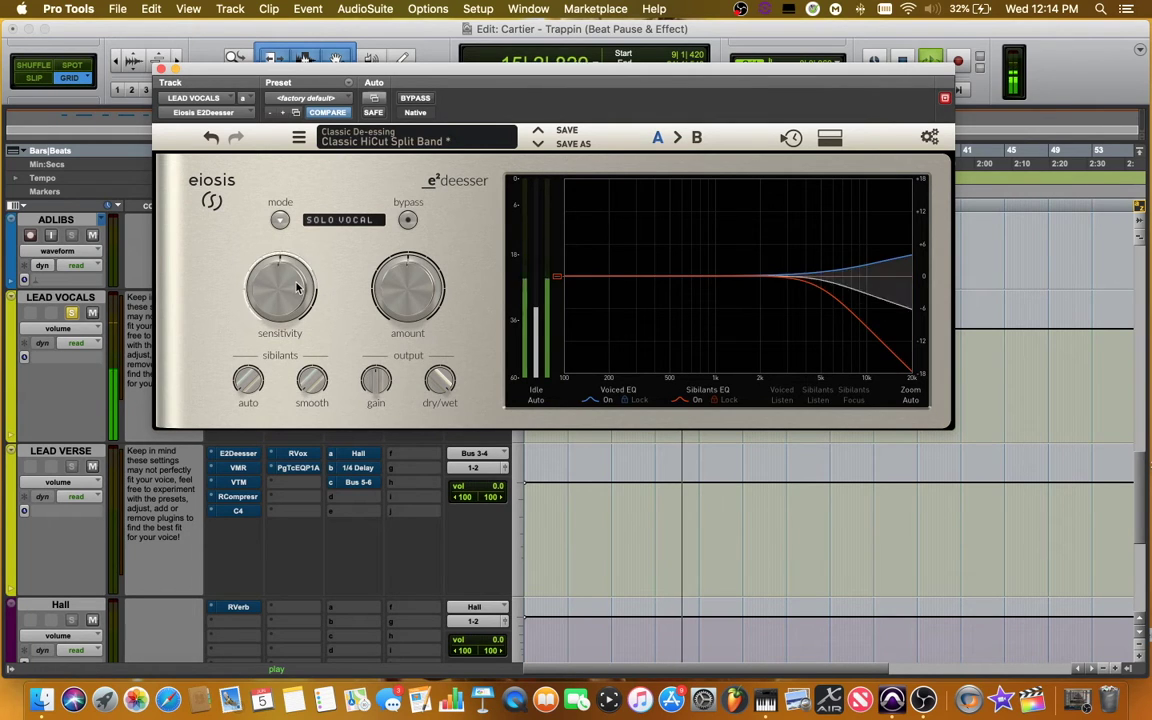
{"action": "left_click_drag", "start_coordinate": [296, 282], "coordinate": [305, 262]}
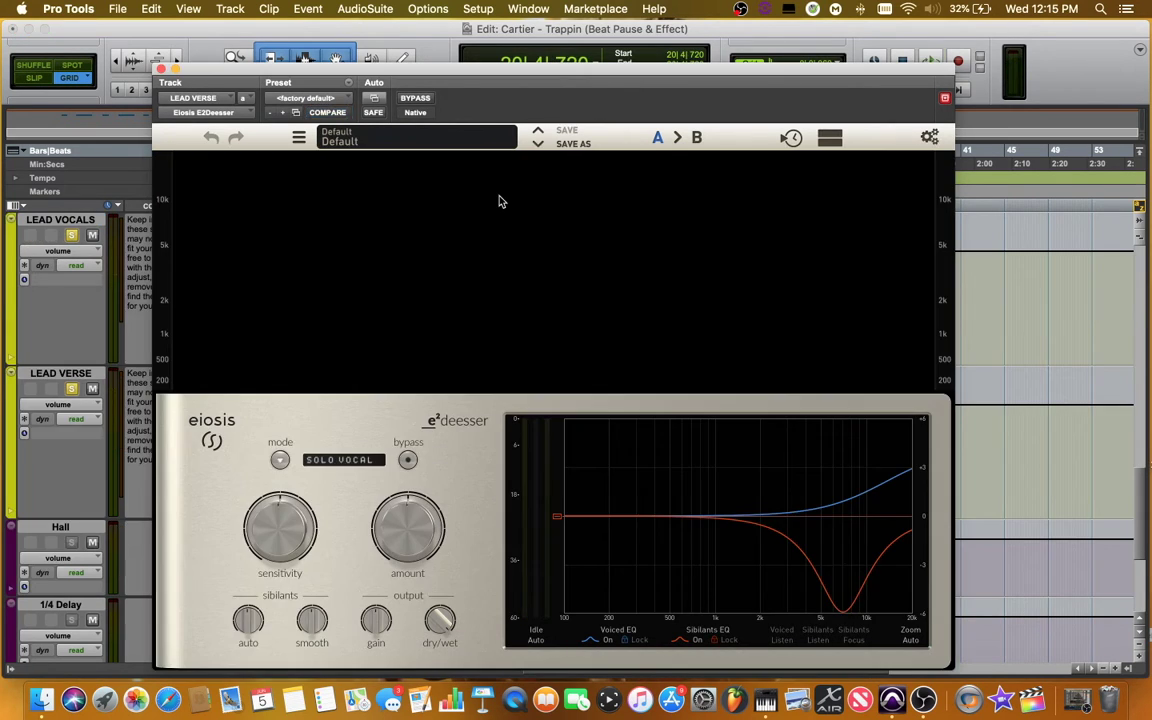
- Load "Classic HiCut Split Band" in the LEAD VERSE E2Deesser and boost its voiced EQ's high end by about 3 dB during playback
{"action": "left_click", "coordinate": [829, 139]}
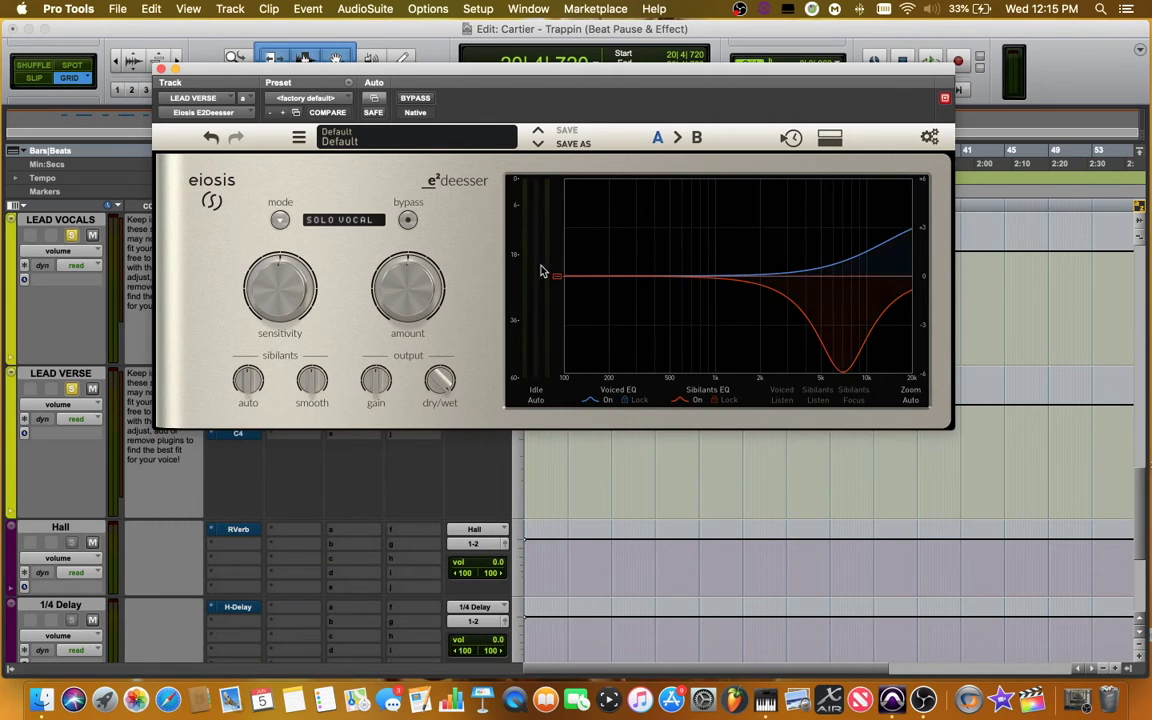
{"action": "left_click", "coordinate": [395, 138]}
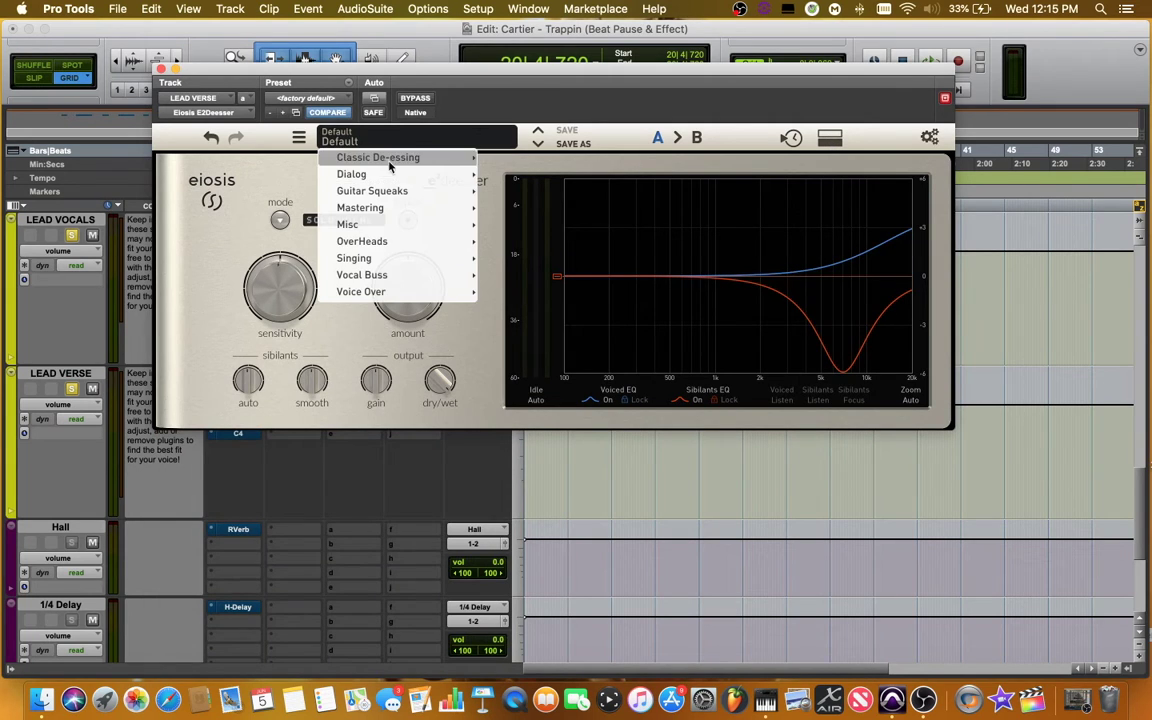
{"action": "mouse_move", "coordinate": [400, 158]}
{"action": "left_click", "coordinate": [520, 158]}
{"action": "key", "text": "space"}
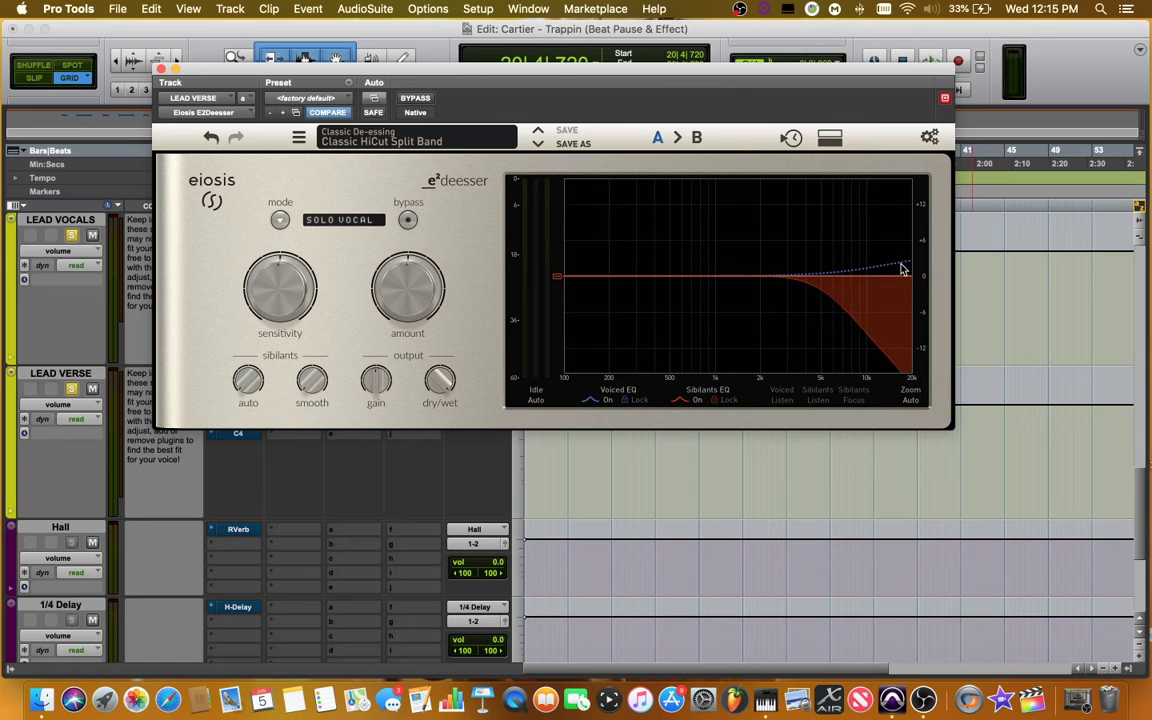
{"action": "left_click_drag", "start_coordinate": [777, 272], "coordinate": [760, 273]}
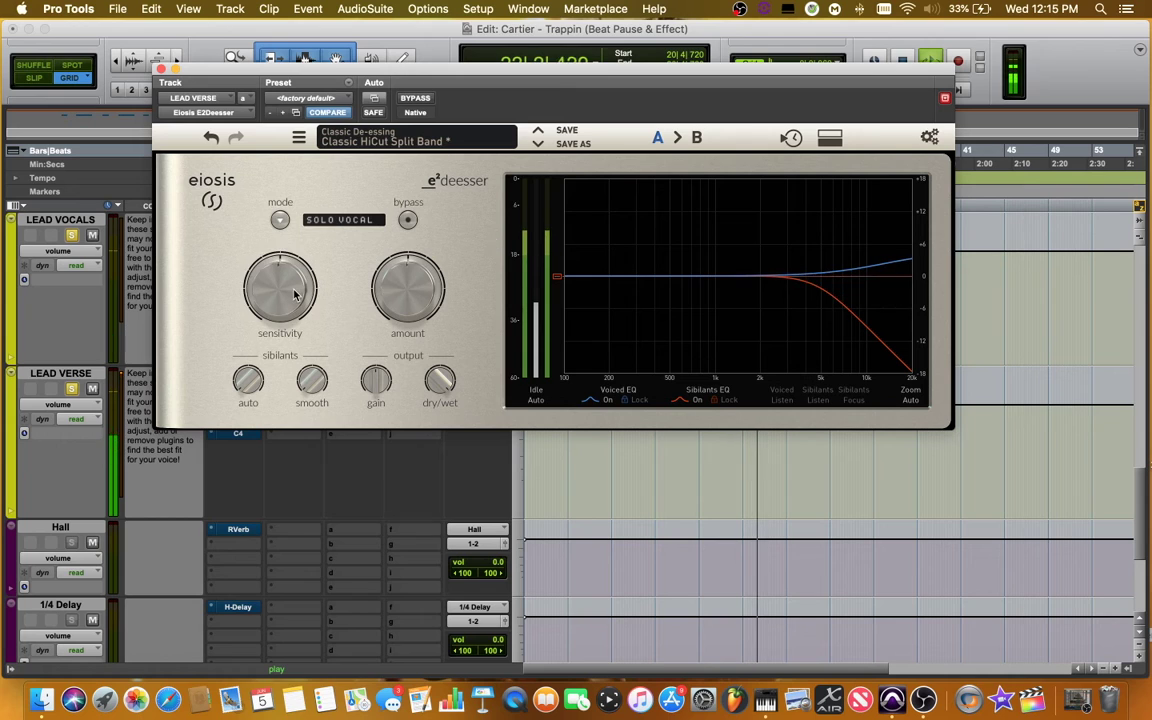
- Raise the LEAD VERSE de-esser's sensitivity and sibilants smooth, set its amount to 54%, and close the plug-in window
{"action": "left_click_drag", "start_coordinate": [290, 289], "coordinate": [296, 280]}
{"action": "left_click_drag", "start_coordinate": [406, 286], "coordinate": [410, 276]}
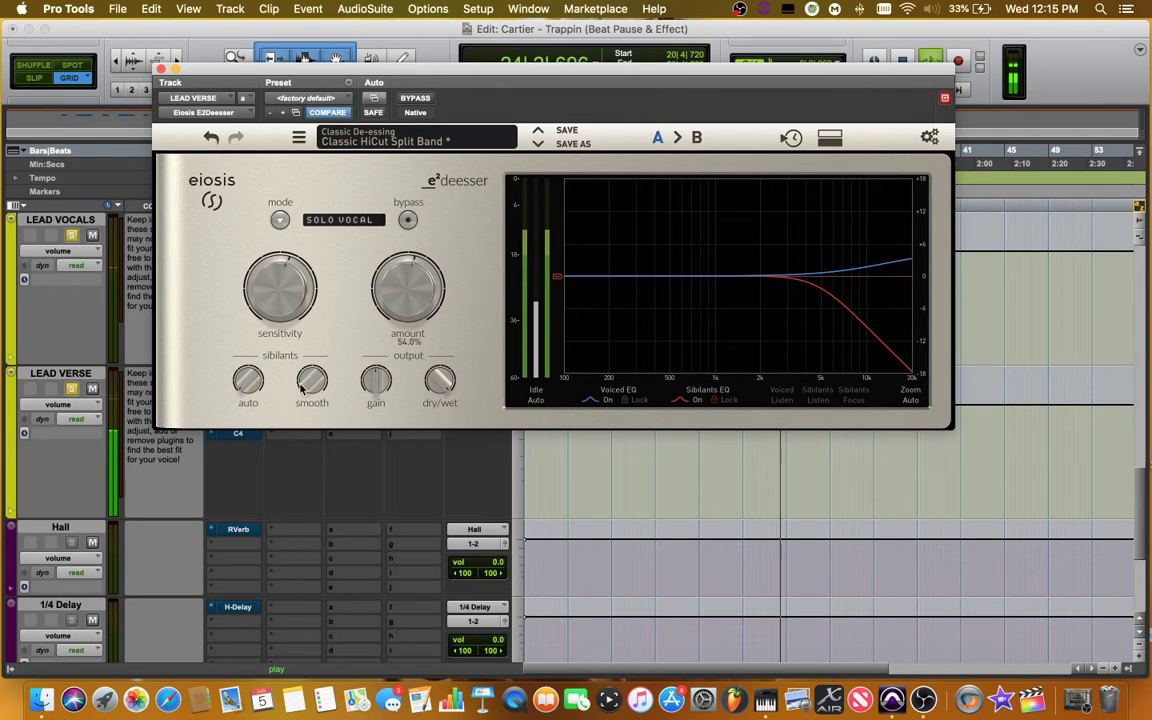
{"action": "mouse_move", "coordinate": [313, 387]}
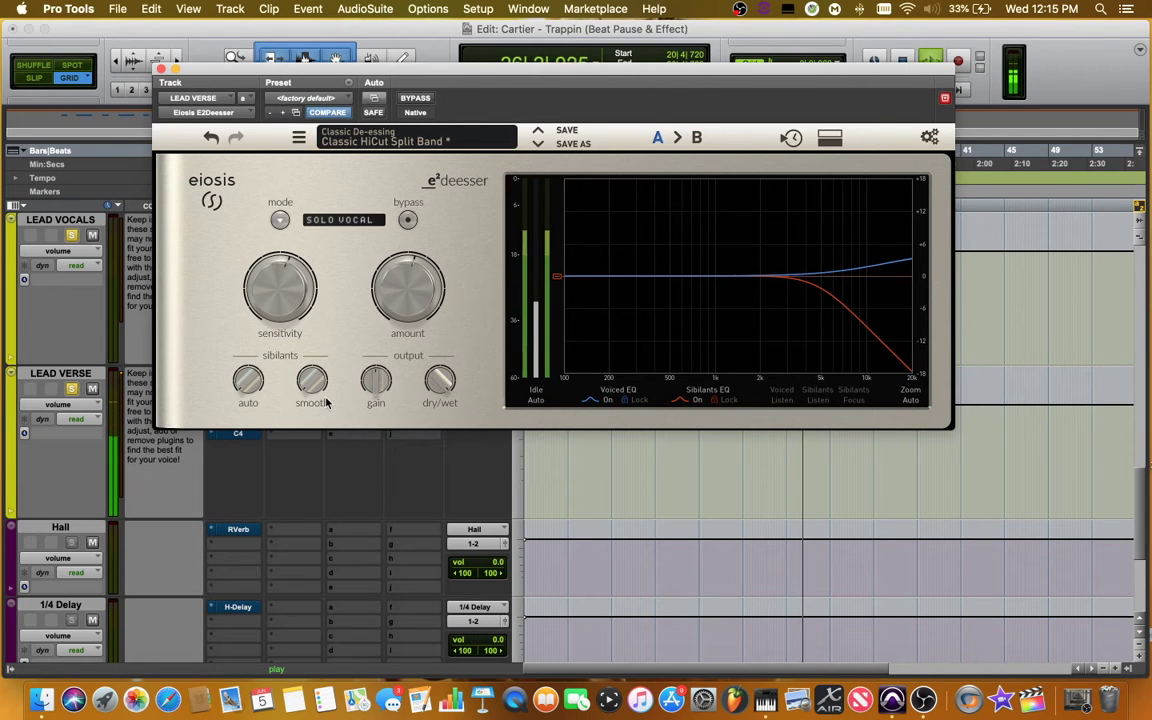
{"action": "left_click_drag", "start_coordinate": [311, 390], "coordinate": [314, 366]}
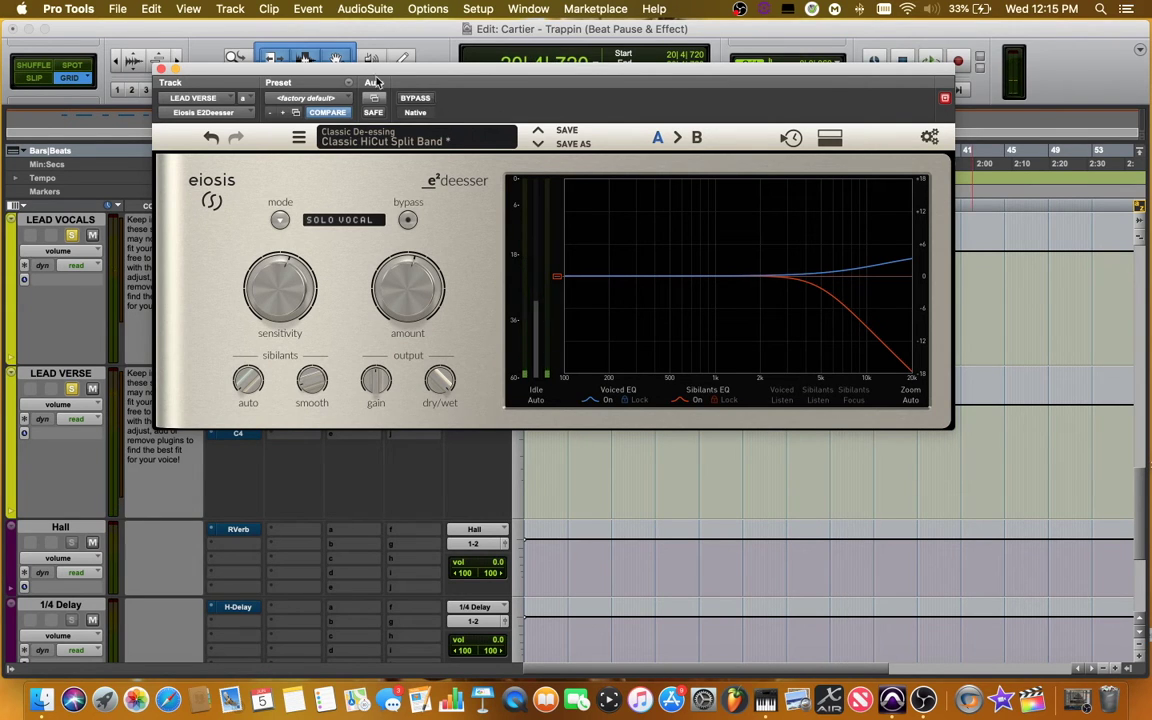
{"action": "left_click", "coordinate": [161, 69]}
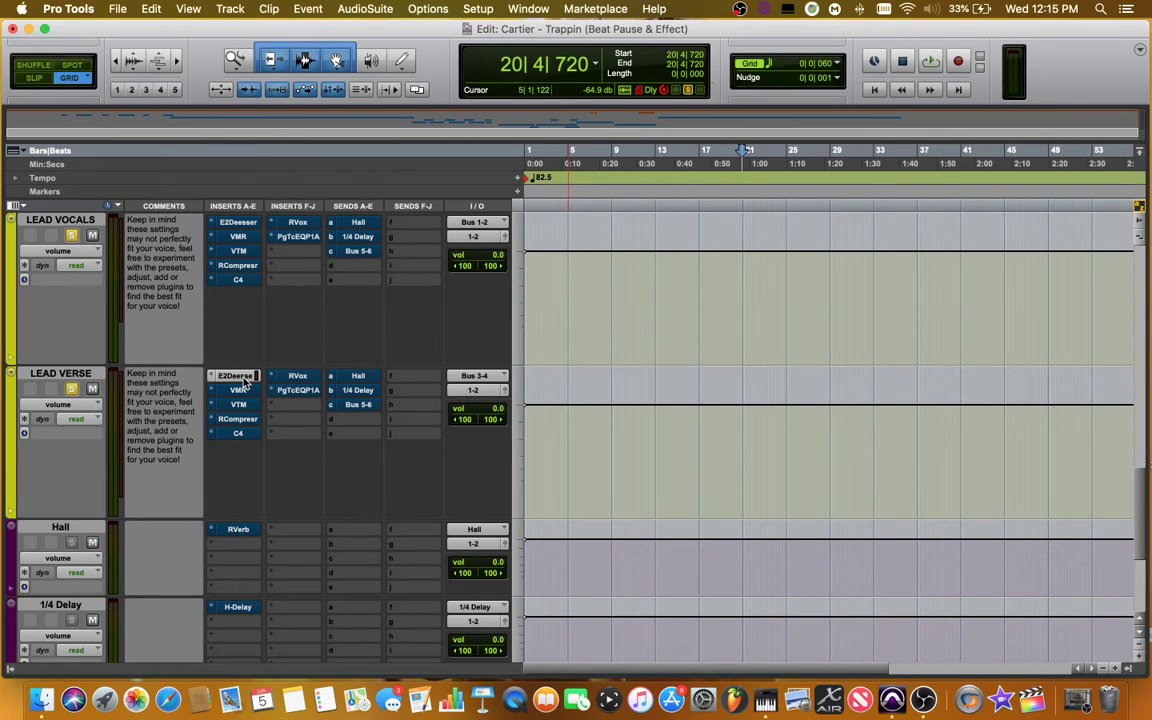
- Re-enable the E2Deesser on the LEAD VOCALS track and play the song from 16|1|360
{"action": "left_click_drag", "start_coordinate": [243, 381], "coordinate": [240, 230]}
{"action": "scroll", "coordinate": [300, 325], "scroll_direction": "down", "scroll_amount": 3}
{"action": "scroll", "coordinate": [316, 337], "scroll_direction": "up", "scroll_amount": 5}
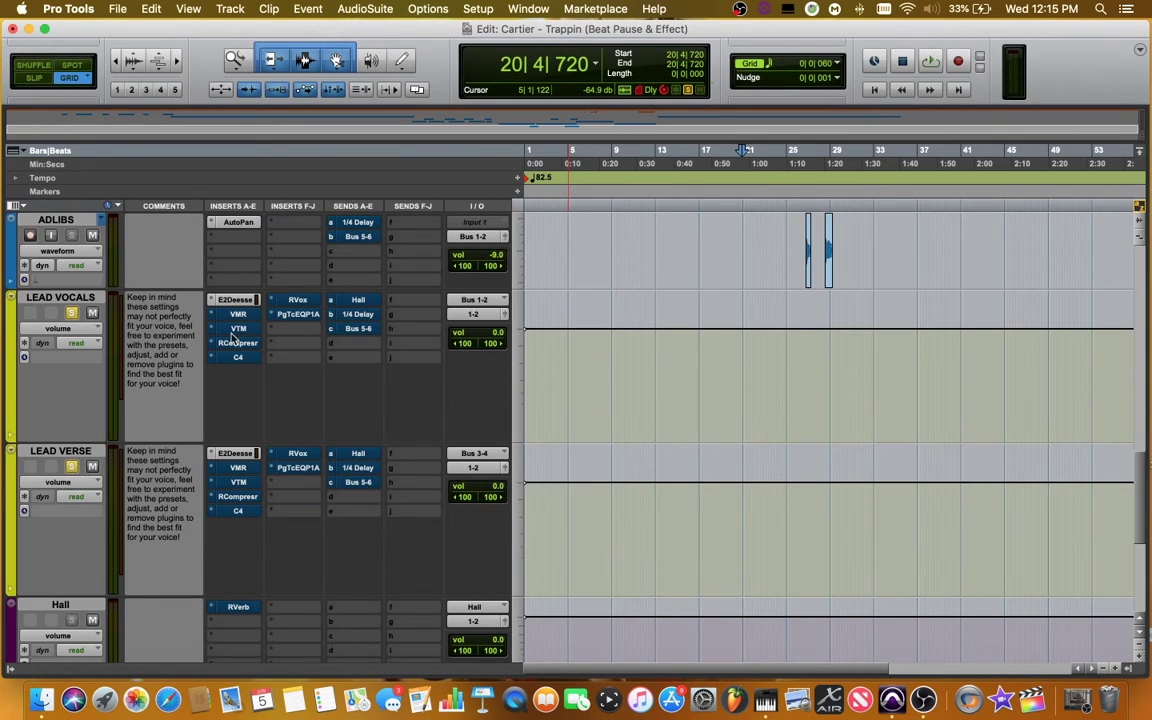
{"action": "scroll", "coordinate": [625, 291], "scroll_direction": "up", "scroll_amount": 4}
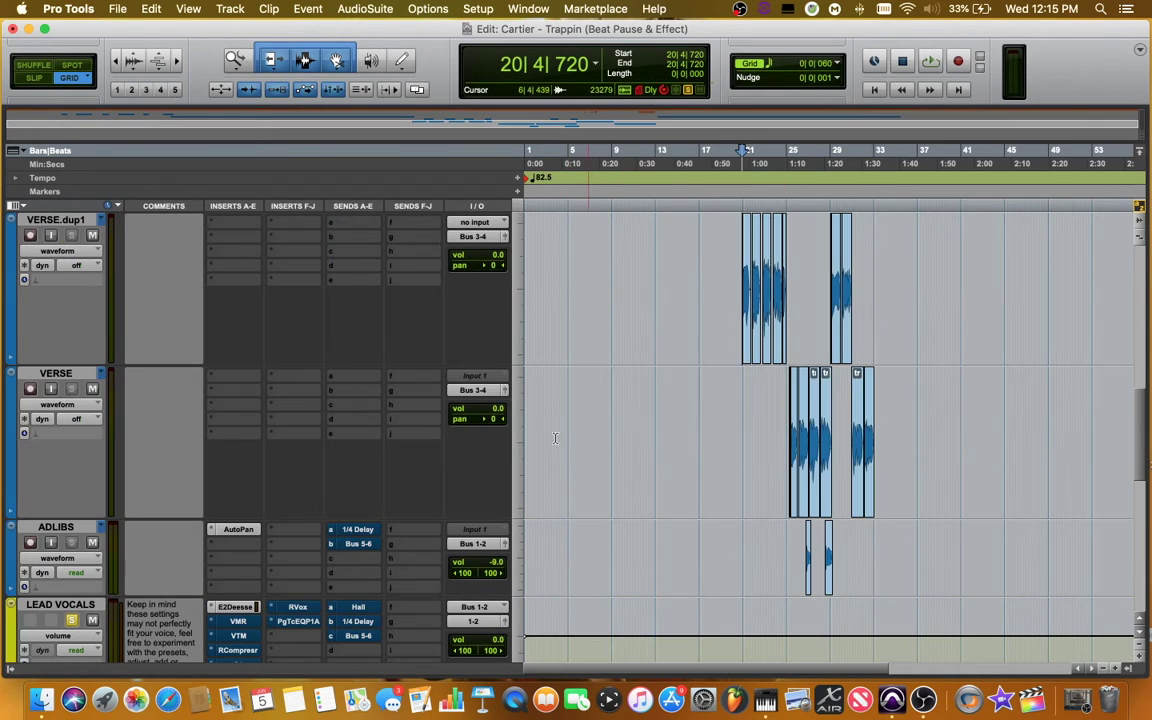
{"action": "scroll", "coordinate": [544, 457], "scroll_direction": "up", "scroll_amount": 5}
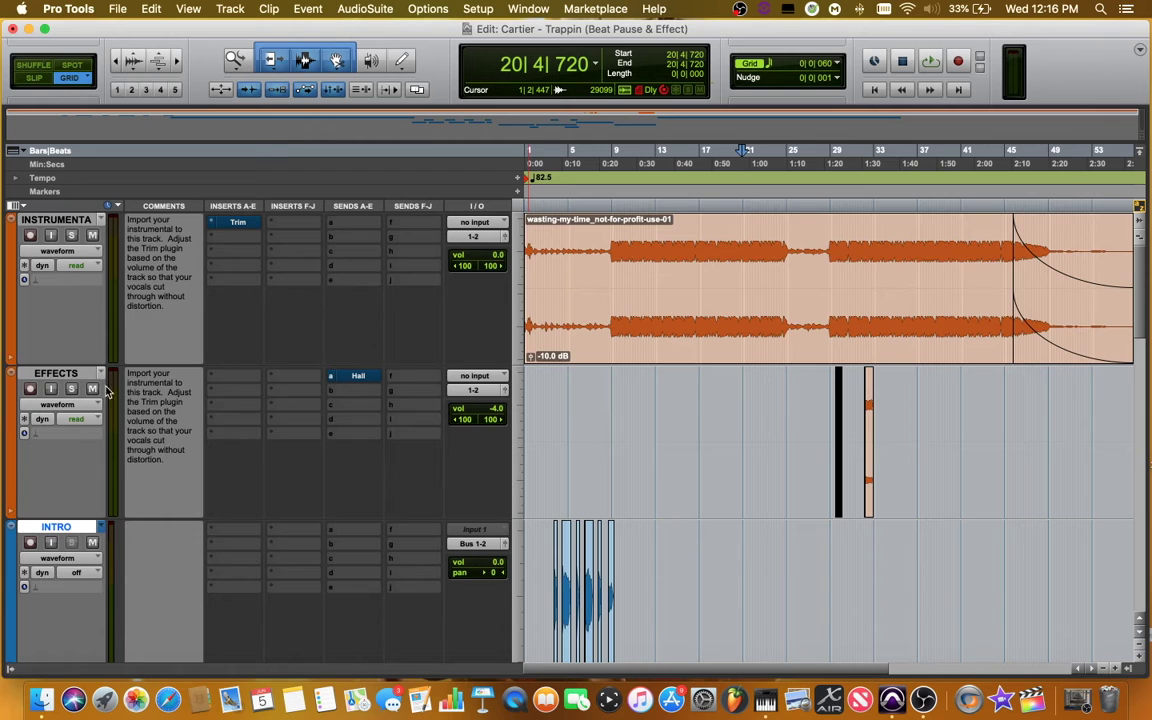
{"action": "scroll", "coordinate": [640, 400], "scroll_direction": "down", "scroll_amount": 7}
{"action": "scroll", "coordinate": [640, 400], "scroll_direction": "up", "scroll_amount": 2}
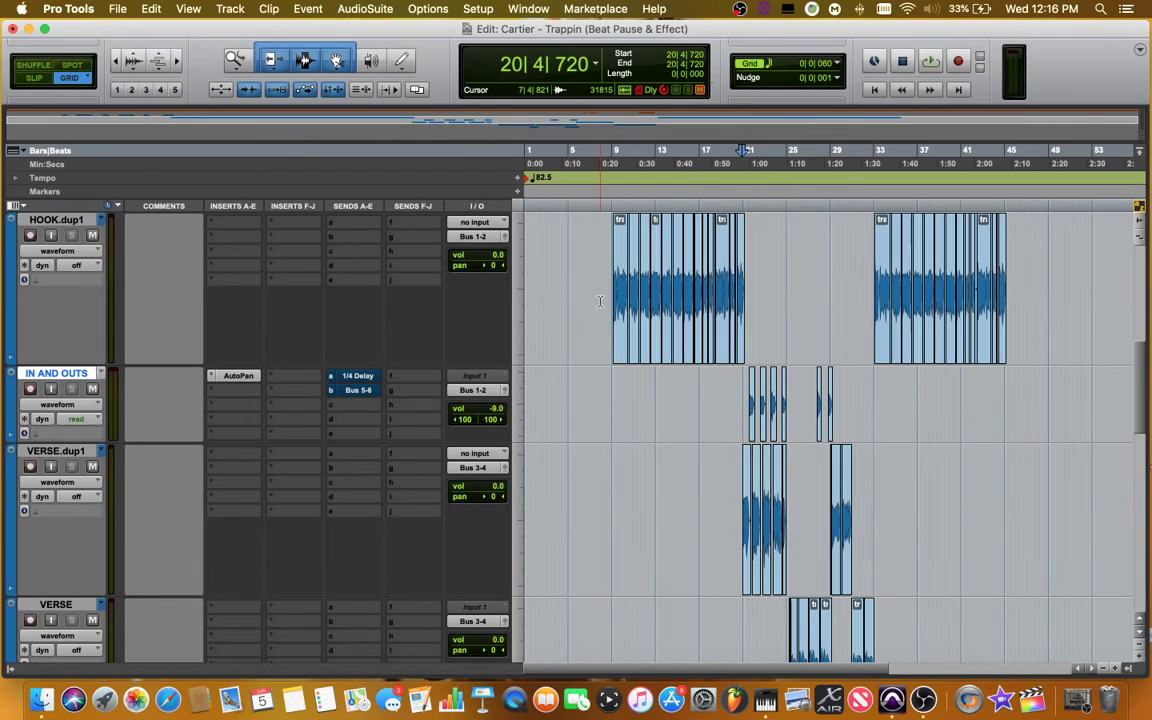
{"action": "left_click", "coordinate": [688, 395]}
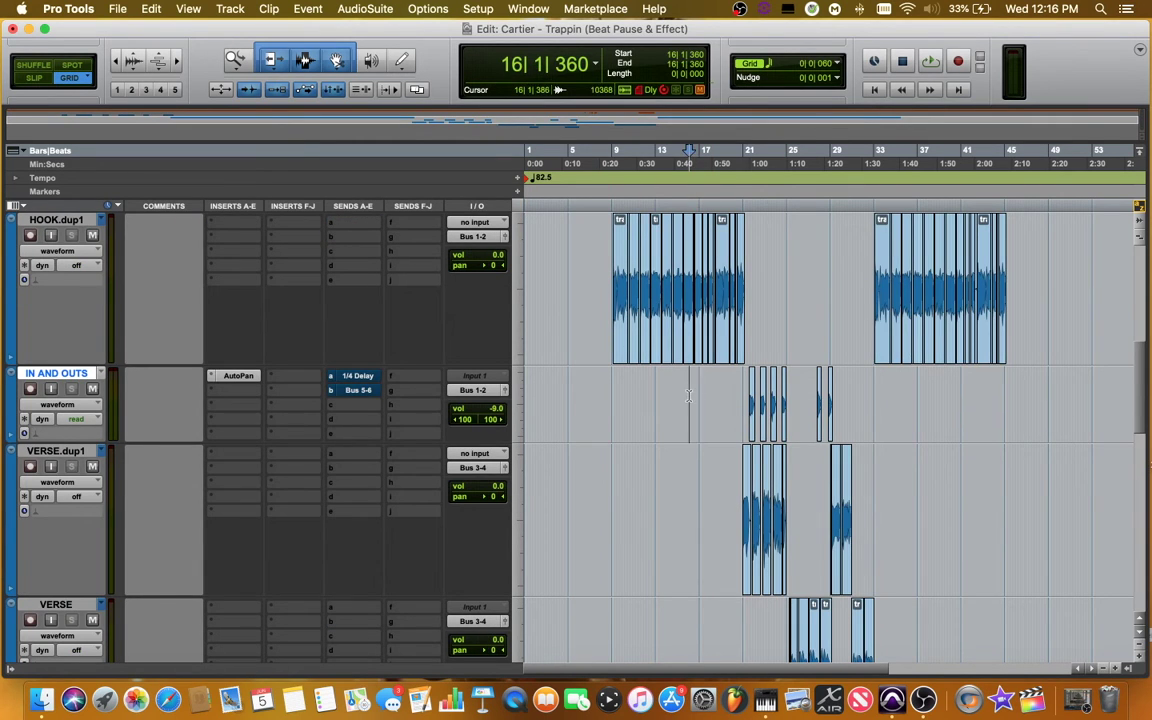
{"action": "key", "text": "space"}
{"action": "scroll", "coordinate": [658, 420], "scroll_direction": "down", "scroll_amount": 5}
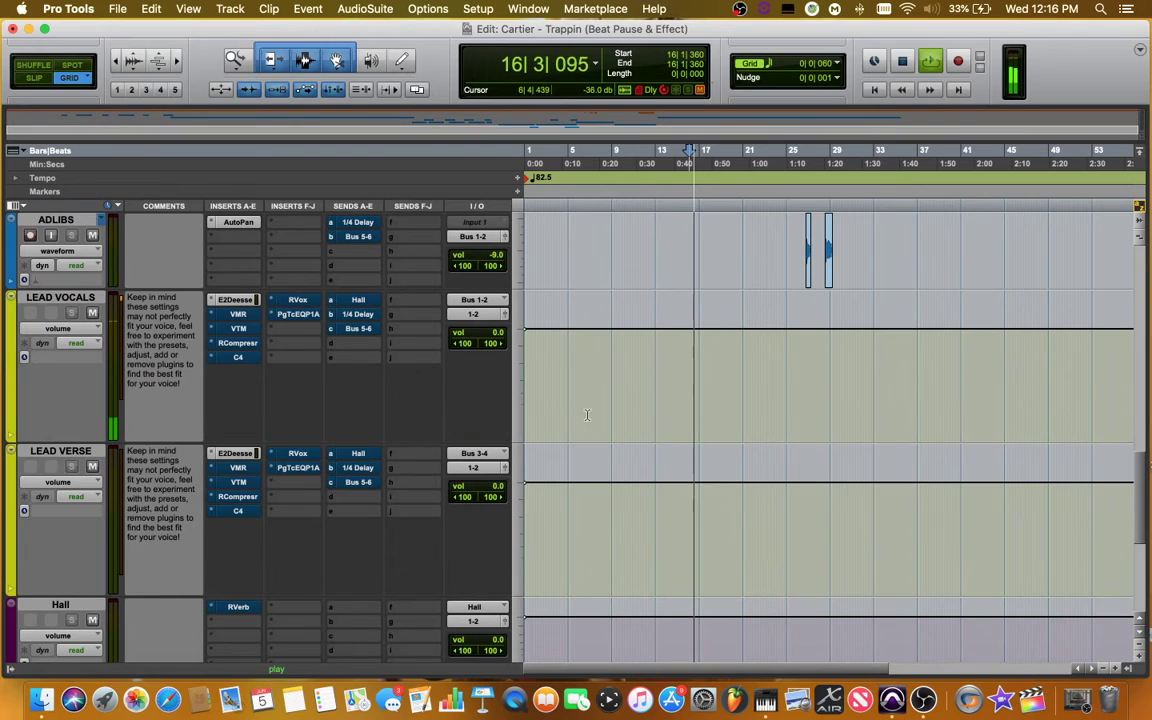
- Activate and open the Virtual Mix Rack on LEAD VOCALS, and place the VCC Channel module in its first empty slot
{"action": "left_click", "coordinate": [242, 317], "text": "super"}
{"action": "left_click", "coordinate": [238, 315]}
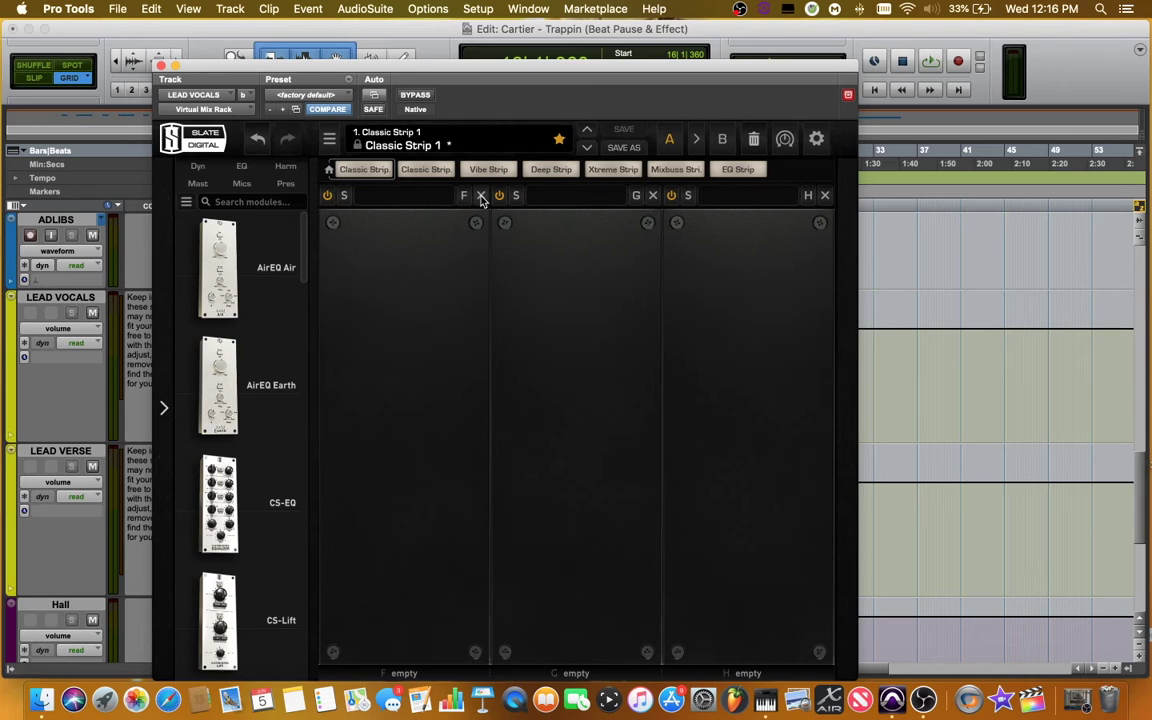
{"action": "scroll", "coordinate": [265, 320], "scroll_direction": "down", "scroll_amount": 10}
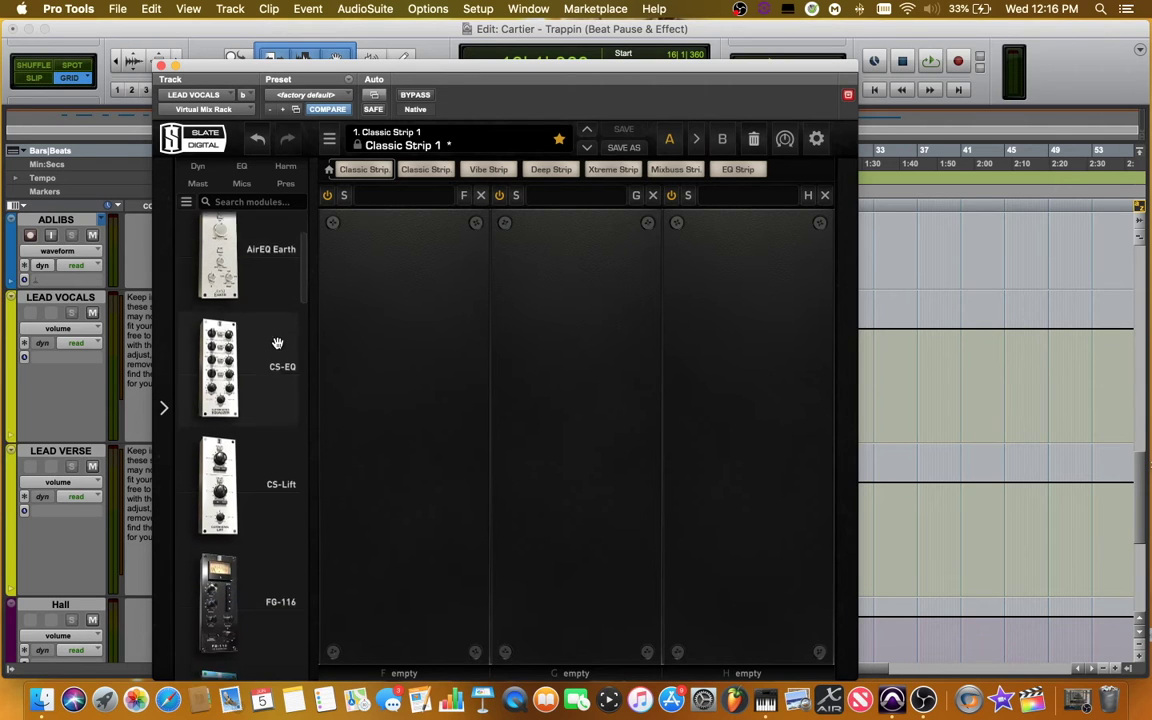
{"action": "scroll", "coordinate": [278, 342], "scroll_direction": "down", "scroll_amount": 10}
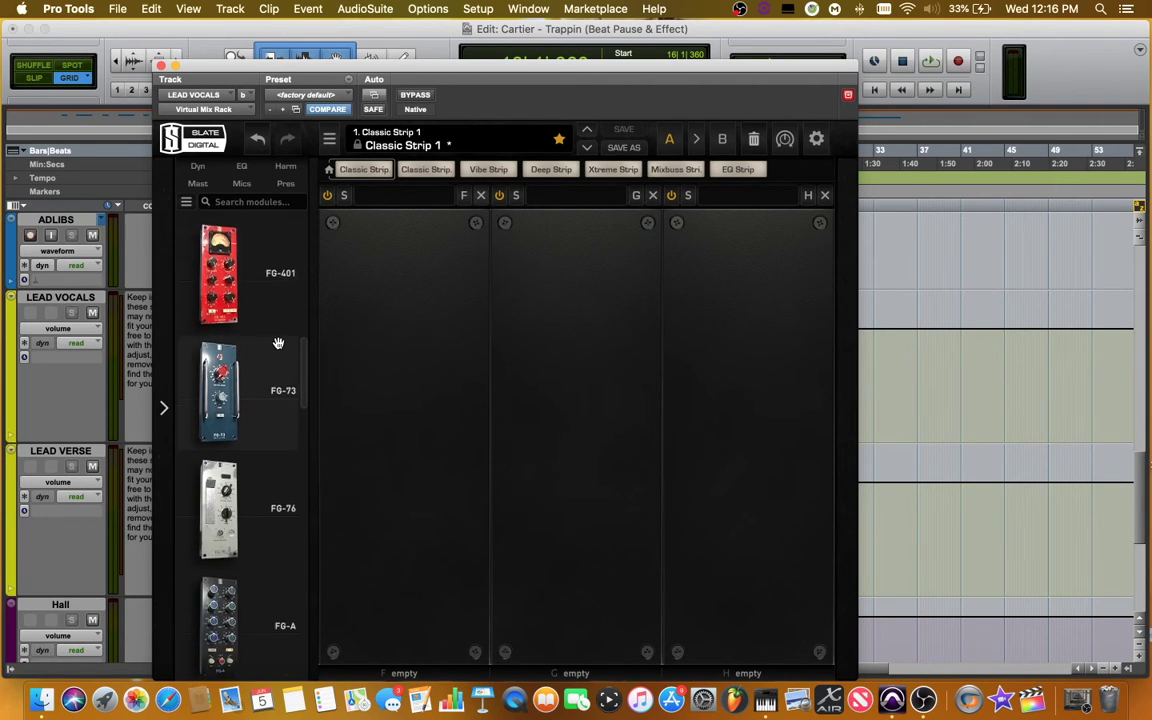
{"action": "scroll", "coordinate": [278, 343], "scroll_direction": "down", "scroll_amount": 10}
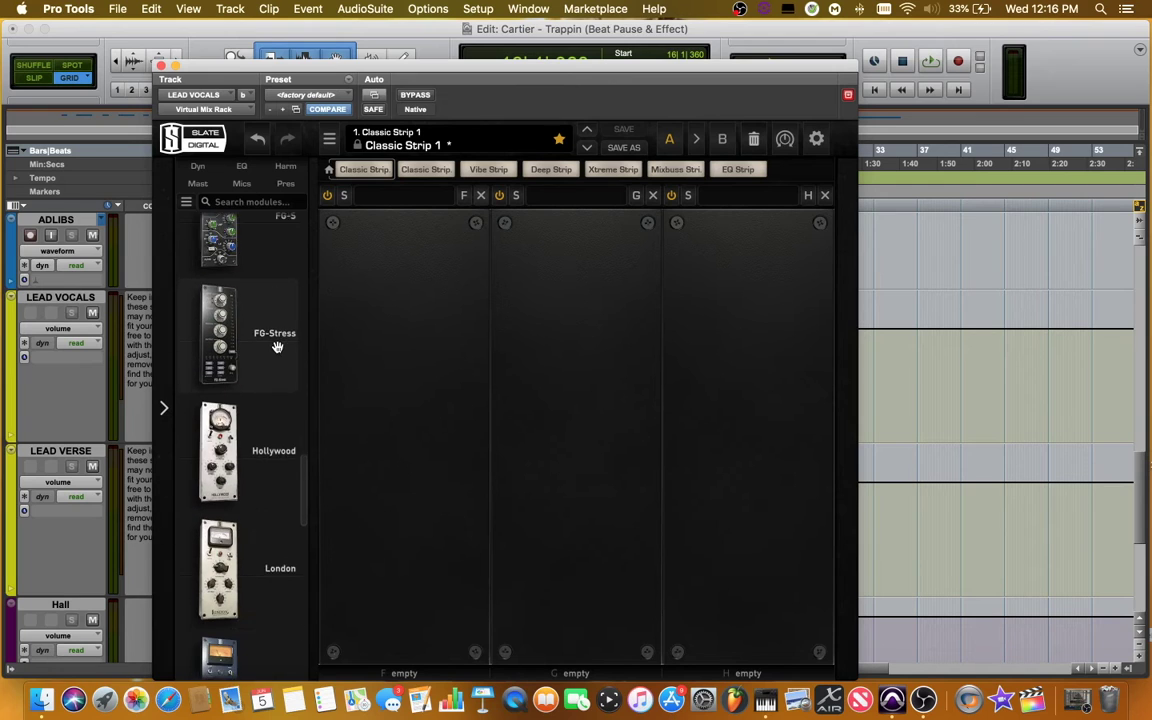
{"action": "scroll", "coordinate": [271, 360], "scroll_direction": "down", "scroll_amount": 10}
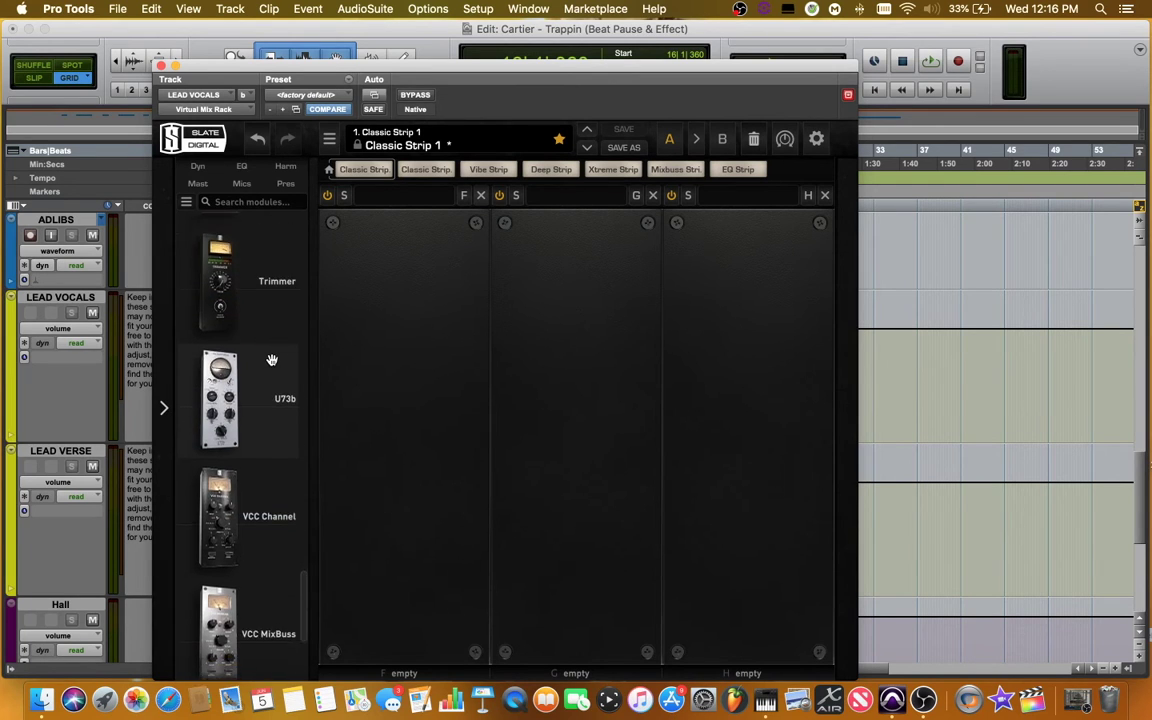
{"action": "left_click_drag", "start_coordinate": [253, 317], "coordinate": [400, 355]}
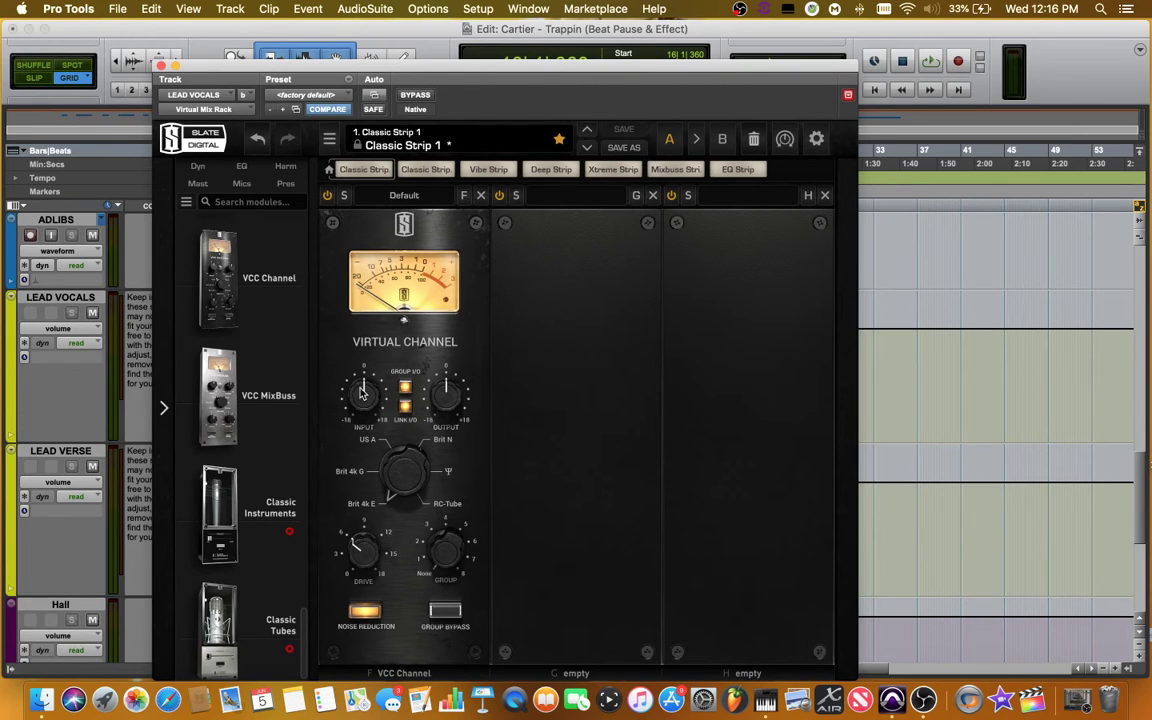
- Set the VCC Channel console to Brit N and lower its linked input during playback of the song
{"action": "left_click_drag", "start_coordinate": [363, 393], "coordinate": [355, 400]}
{"action": "left_click_drag", "start_coordinate": [407, 478], "coordinate": [421, 402]}
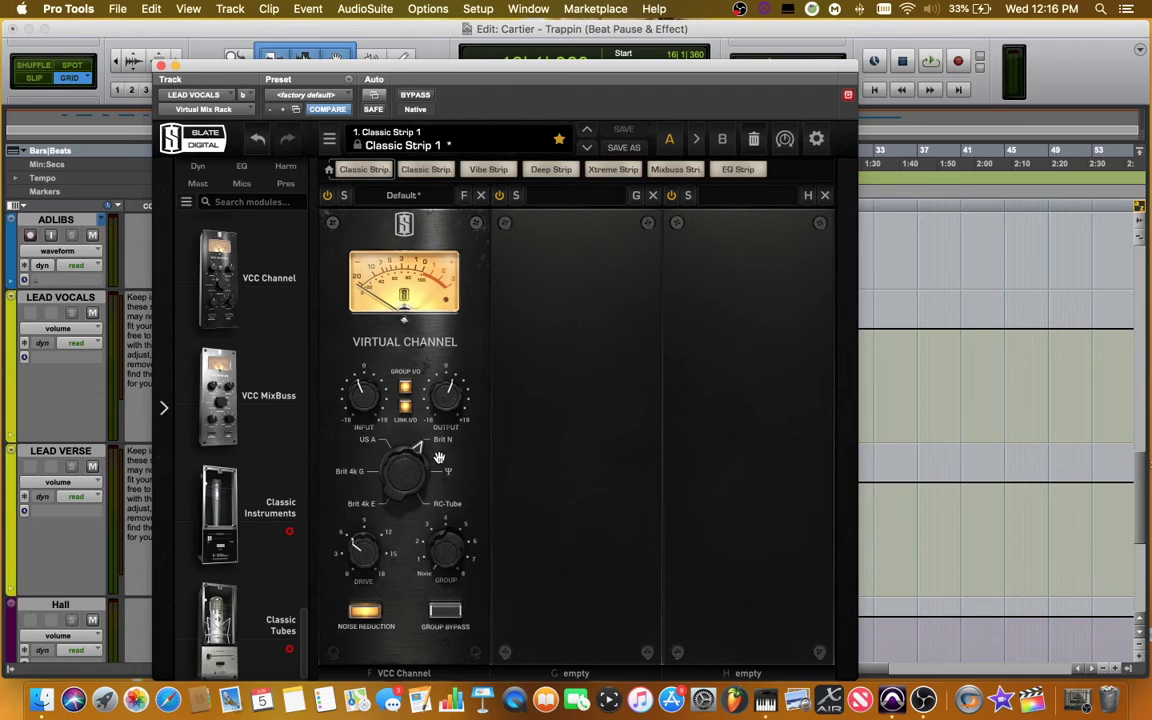
{"action": "key", "text": "space"}
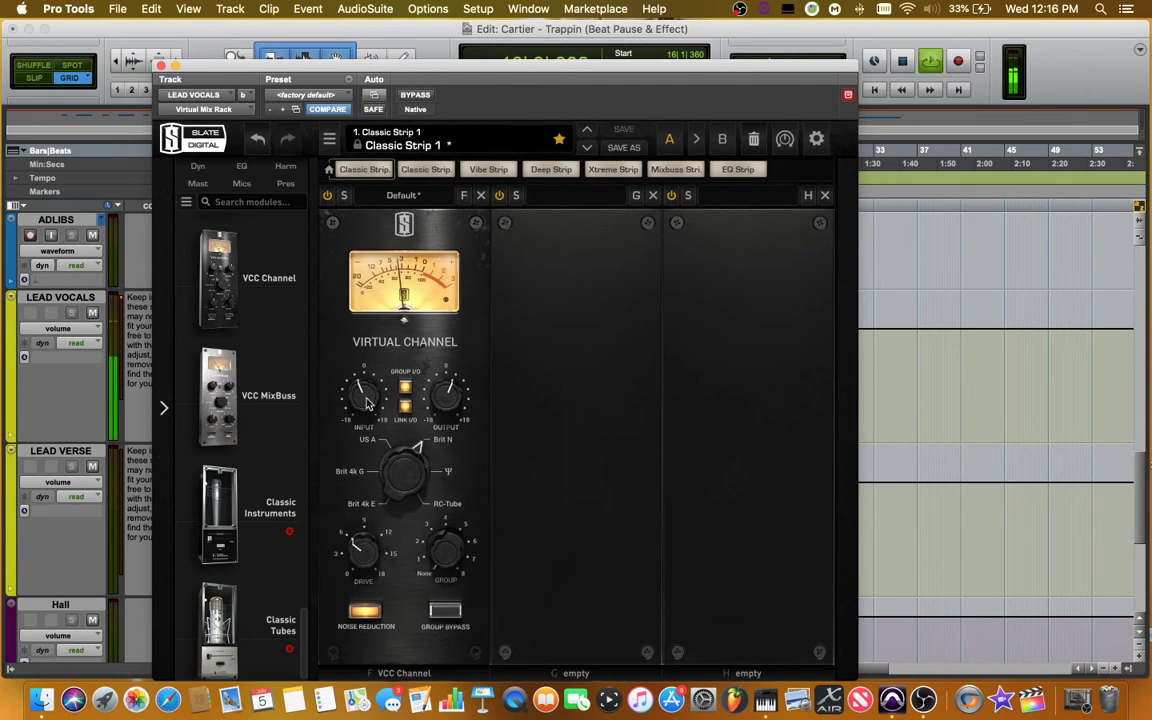
{"action": "left_click_drag", "start_coordinate": [365, 392], "coordinate": [358, 397]}
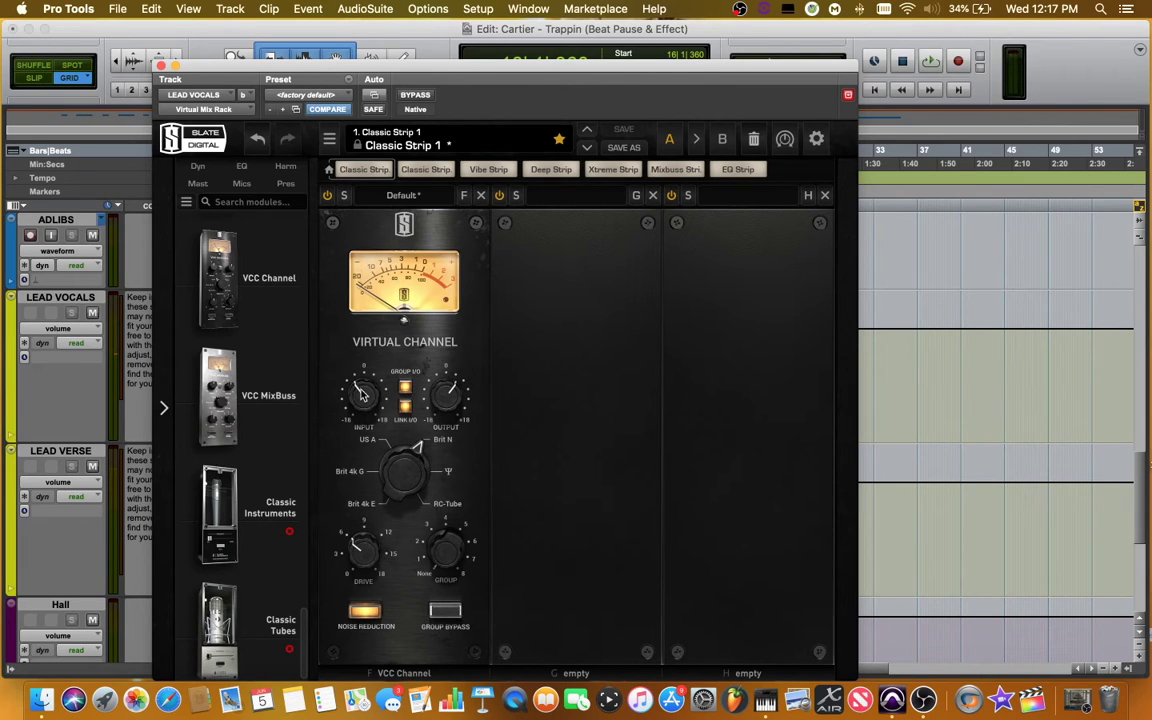
- Place the FG-73 preamp module in the slot after the VCC Channel
{"action": "scroll", "coordinate": [267, 280], "scroll_direction": "up", "scroll_amount": 15}
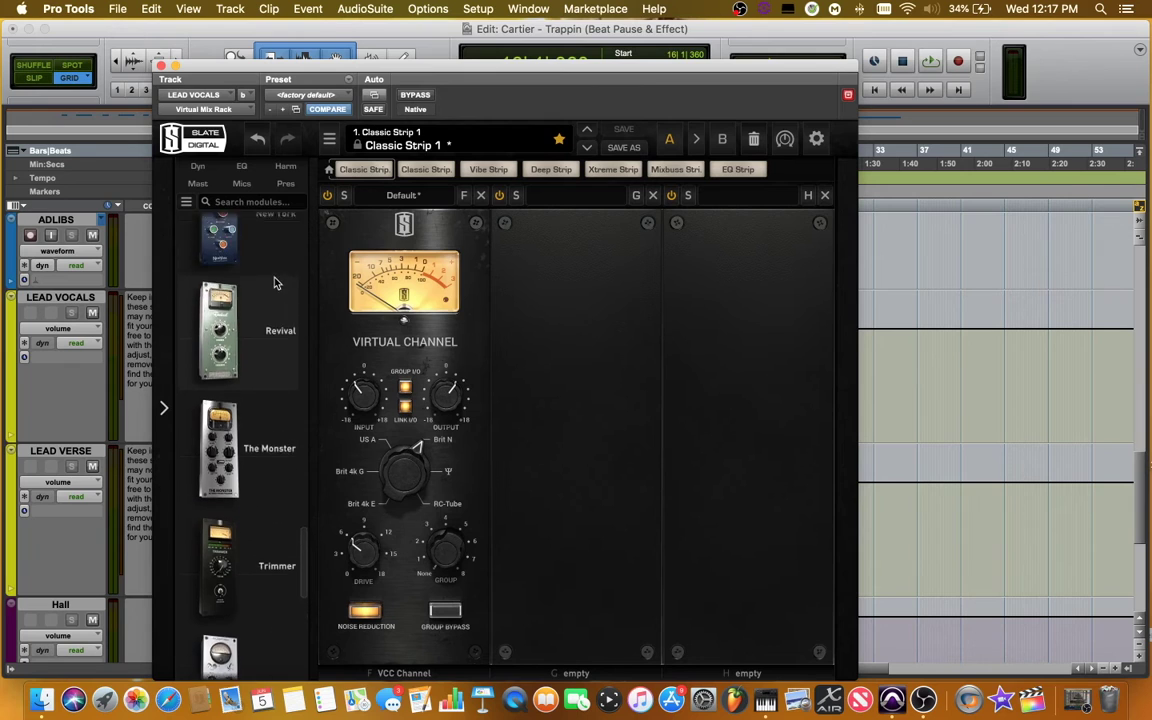
{"action": "scroll", "coordinate": [273, 285], "scroll_direction": "up", "scroll_amount": 10}
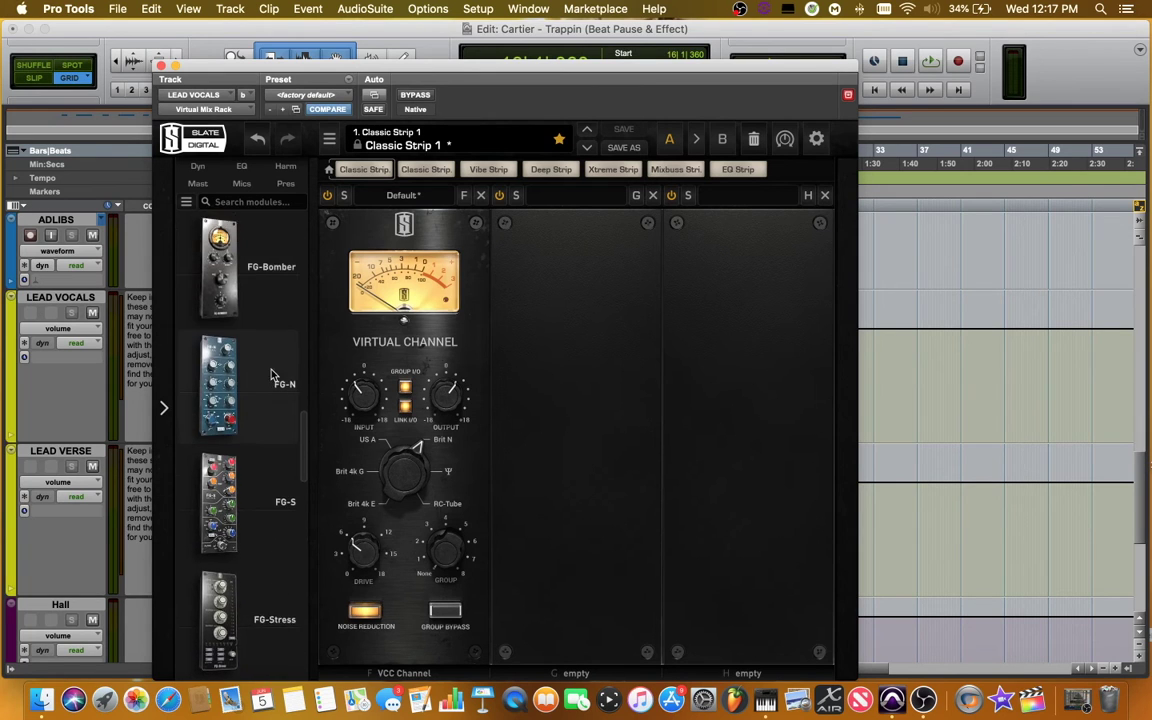
{"action": "scroll", "coordinate": [273, 375], "scroll_direction": "up", "scroll_amount": 8}
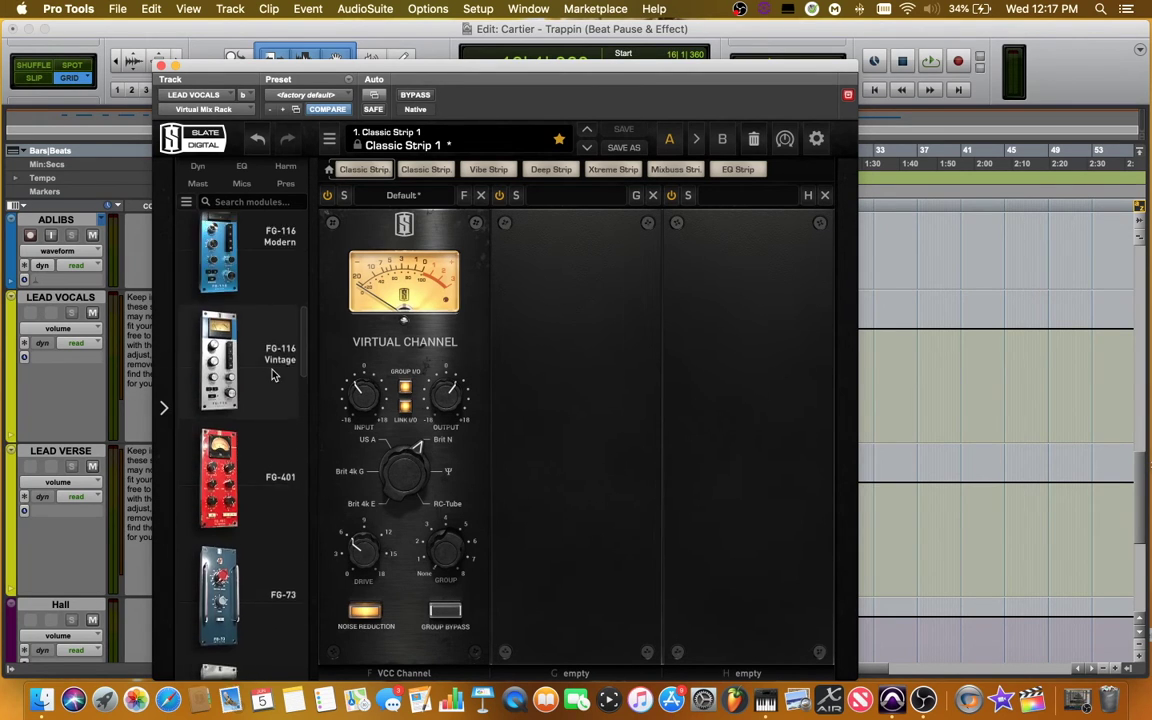
{"action": "scroll", "coordinate": [273, 375], "scroll_direction": "down", "scroll_amount": 3}
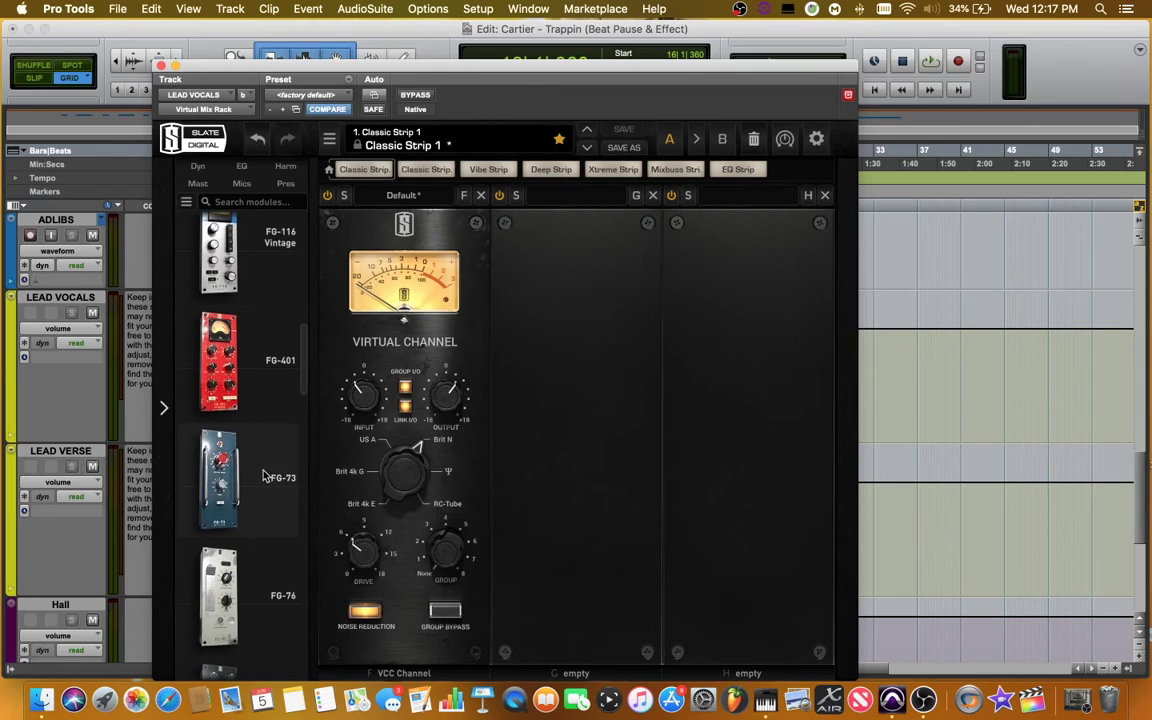
{"action": "left_click_drag", "start_coordinate": [234, 450], "coordinate": [527, 575]}
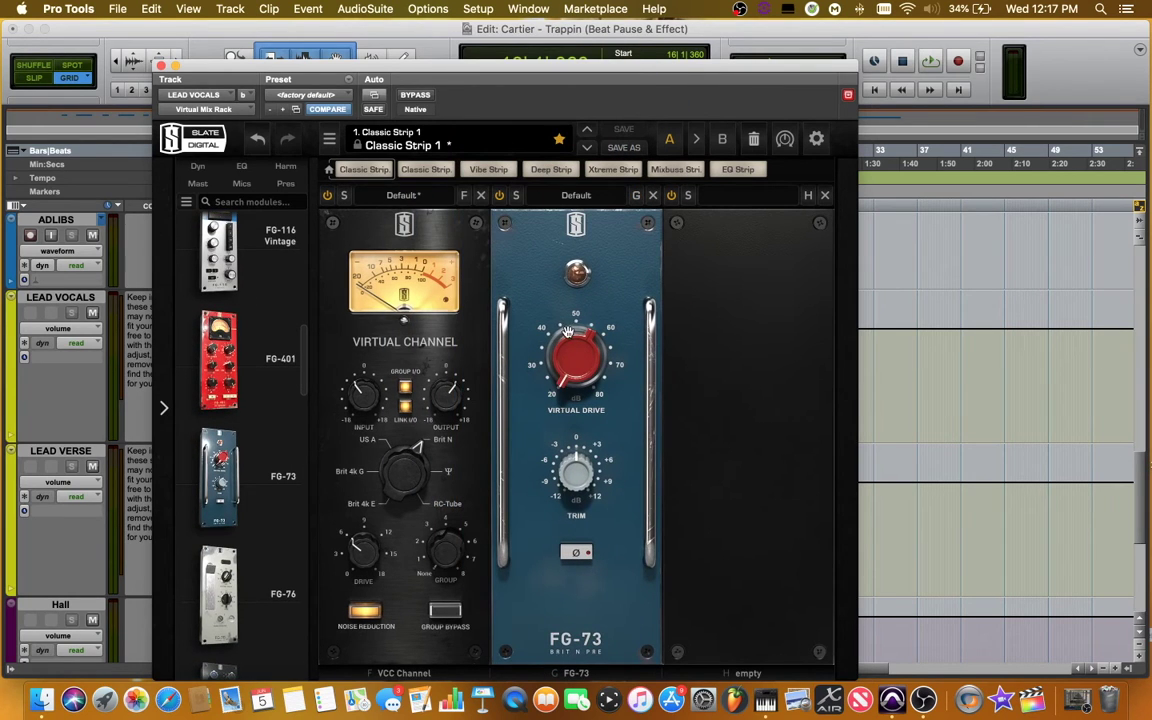
- Play the song, try the FG-73's virtual drive at its 80 dB maximum, and settle it at about 35 dB
{"action": "key", "text": "space"}
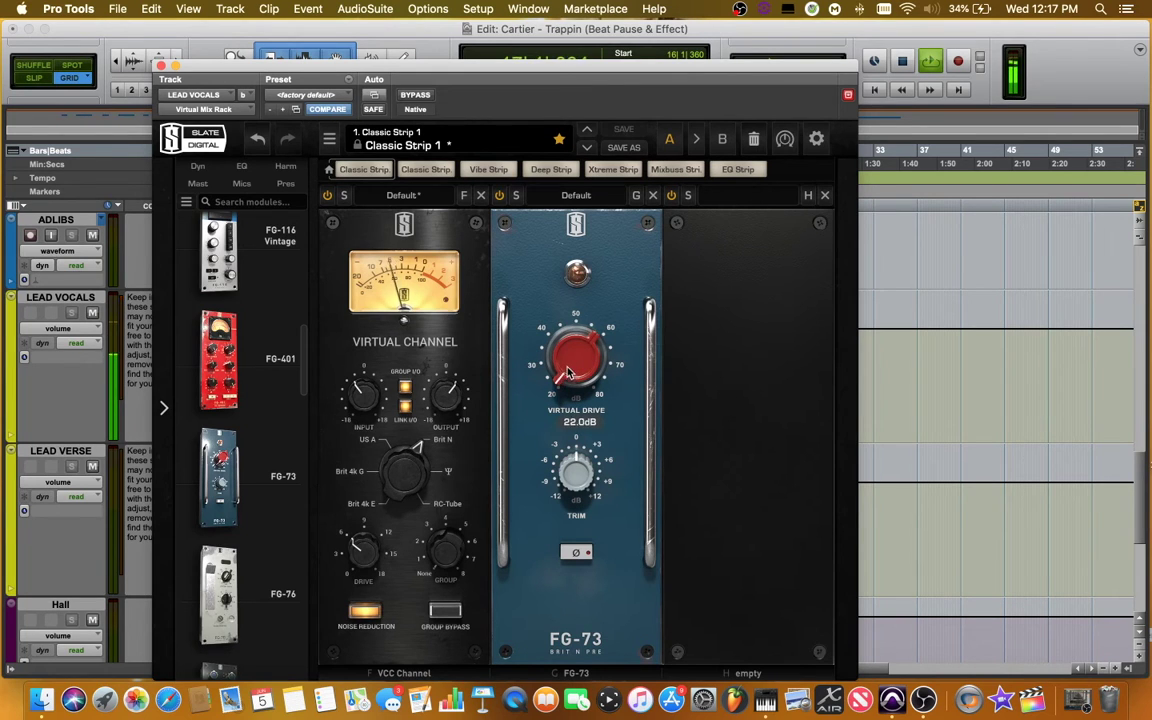
{"action": "left_click_drag", "start_coordinate": [567, 372], "coordinate": [566, 359]}
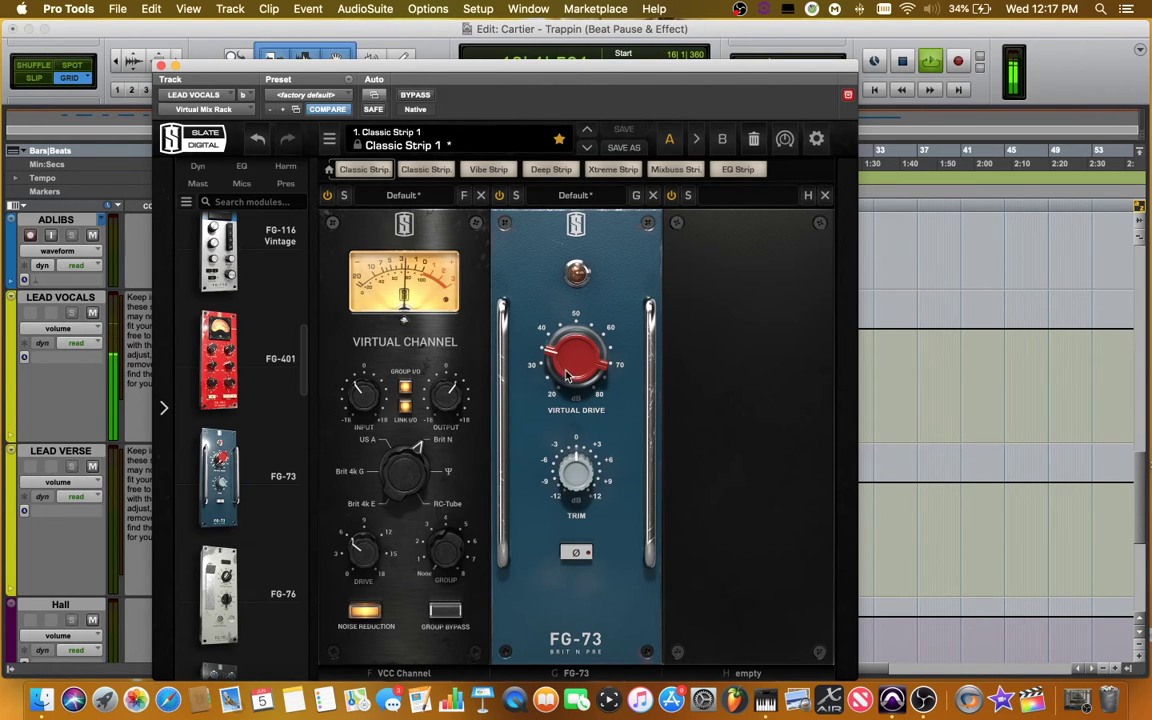
{"action": "left_click_drag", "start_coordinate": [562, 369], "coordinate": [573, 225]}
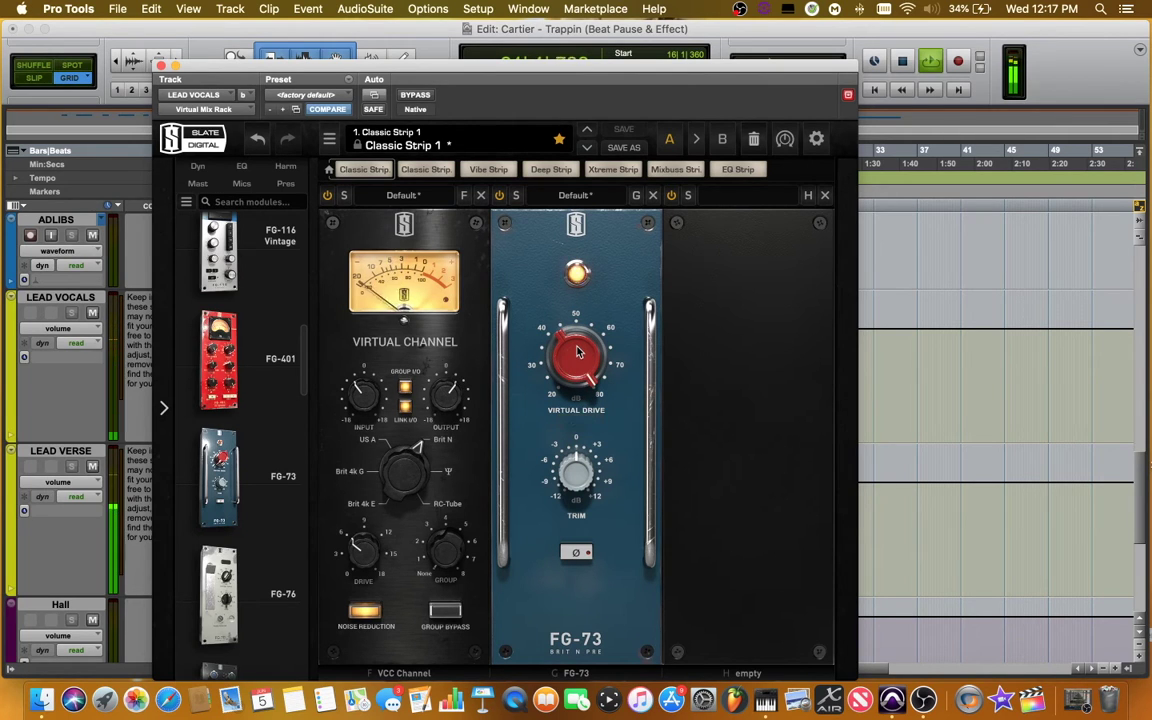
{"action": "left_click_drag", "start_coordinate": [588, 340], "coordinate": [558, 360]}
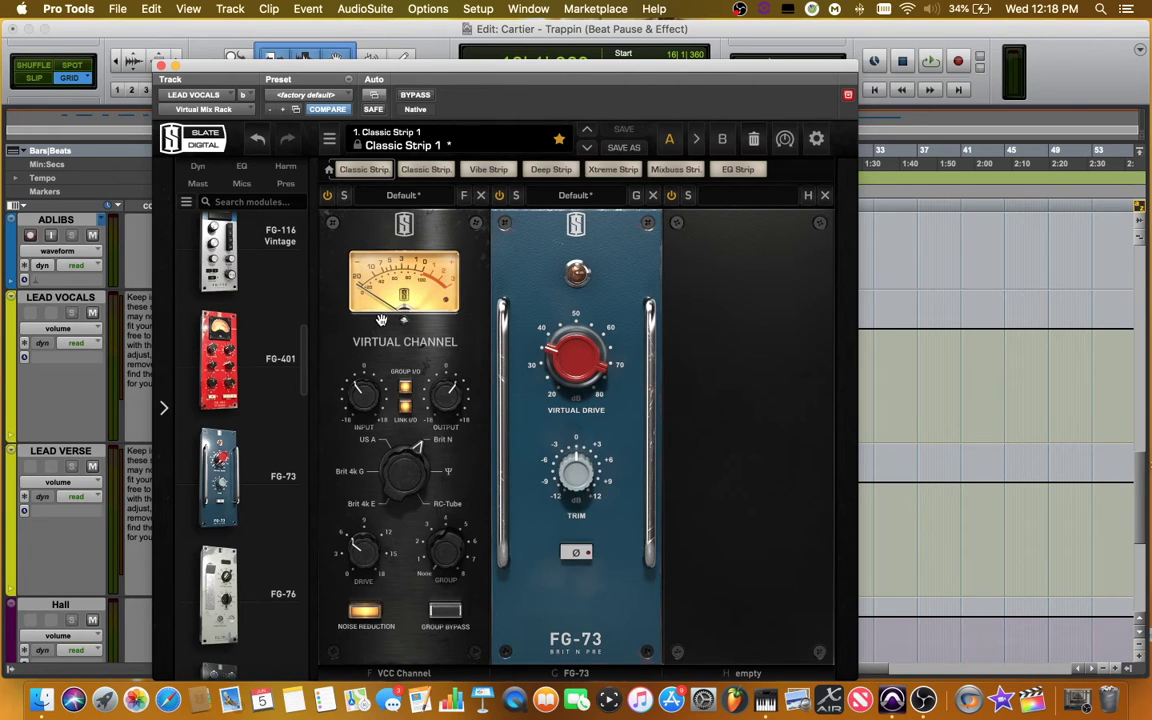
- Place the CS-Lift module in the slot after the FG-73, choosing Silky for the high lift and Big for the low lift
{"action": "scroll", "coordinate": [249, 345], "scroll_direction": "down", "scroll_amount": 10}
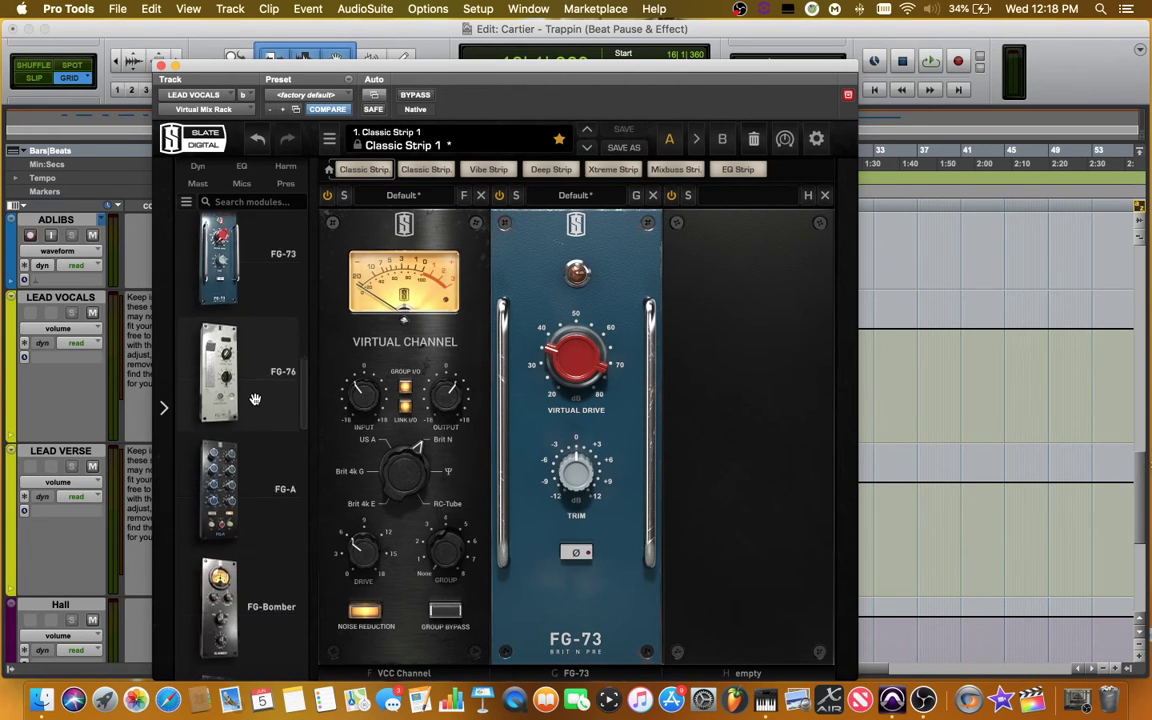
{"action": "scroll", "coordinate": [269, 392], "scroll_direction": "down", "scroll_amount": 15}
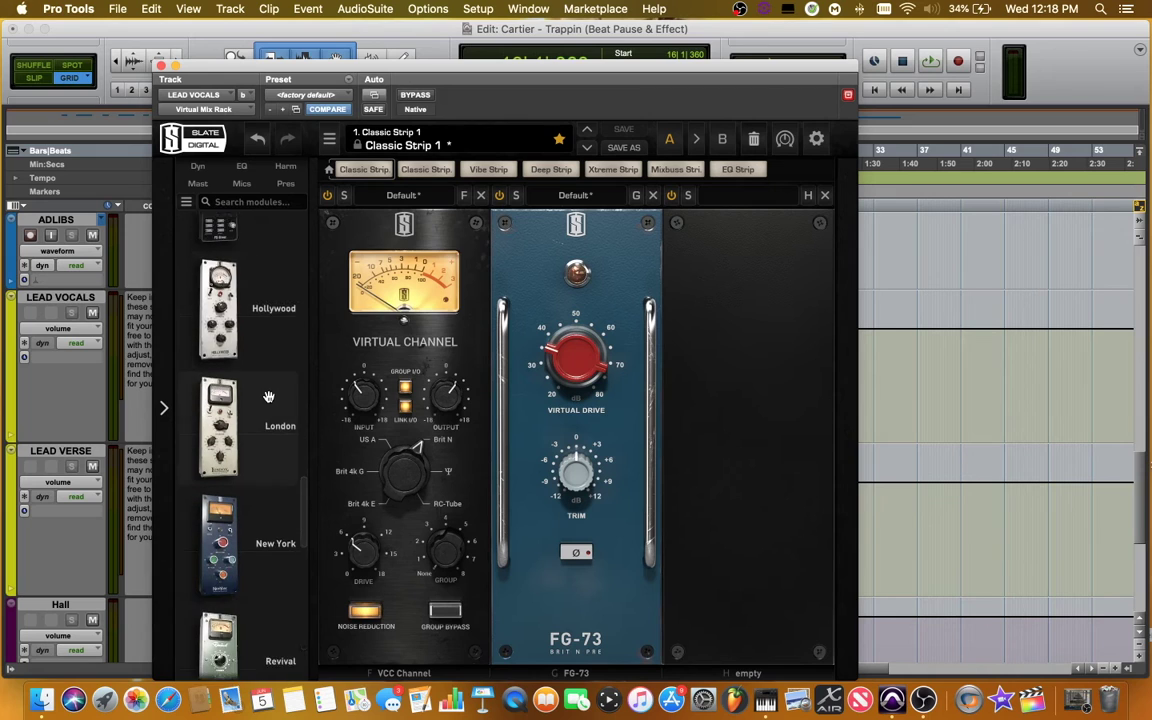
{"action": "scroll", "coordinate": [286, 357], "scroll_direction": "up", "scroll_amount": 15}
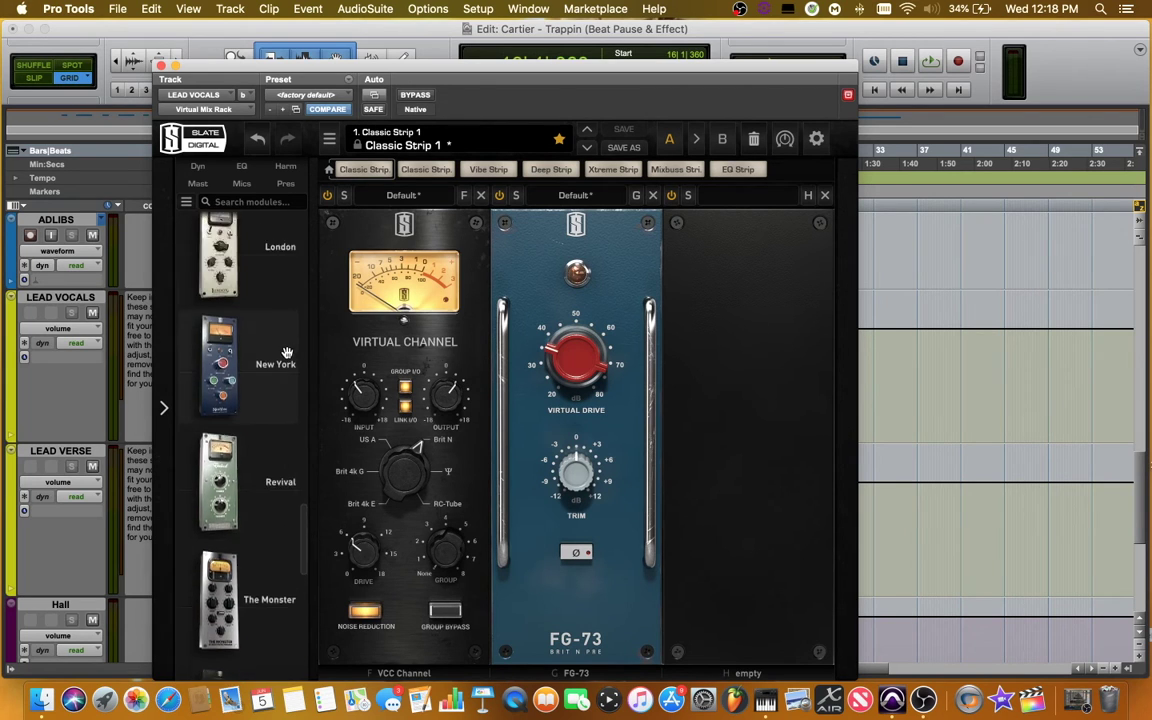
{"action": "scroll", "coordinate": [286, 353], "scroll_direction": "up", "scroll_amount": 10}
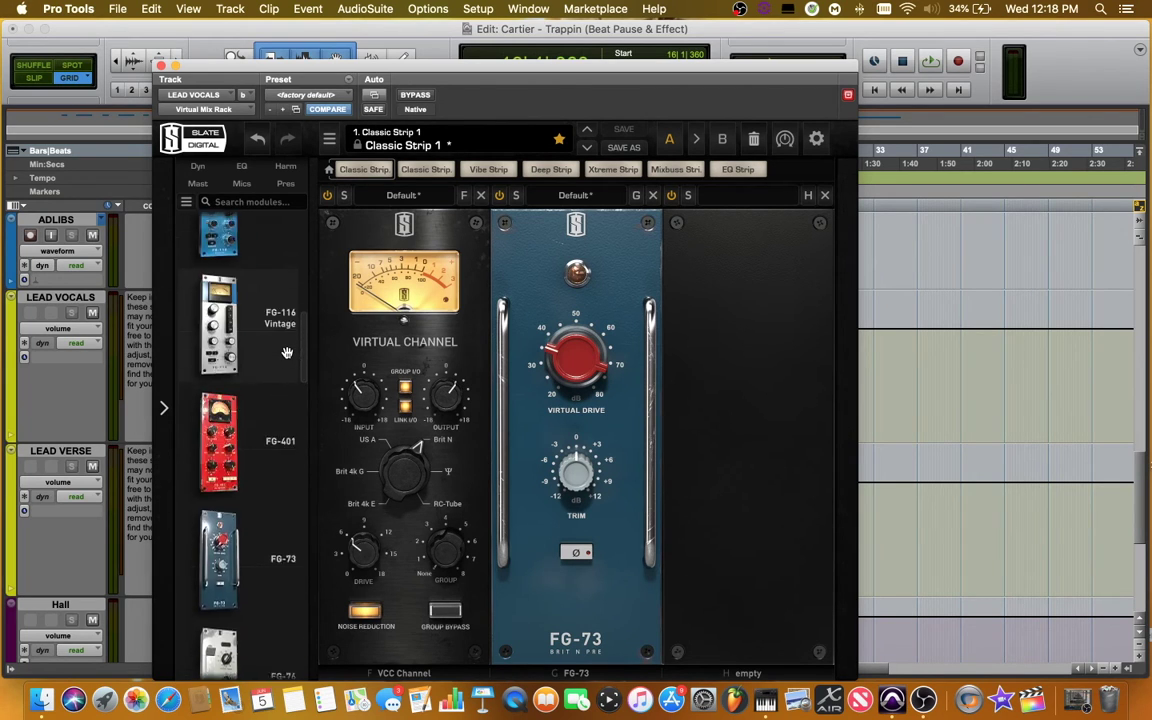
{"action": "scroll", "coordinate": [287, 353], "scroll_direction": "up", "scroll_amount": 3}
{"action": "left_click_drag", "start_coordinate": [286, 352], "coordinate": [785, 485]}
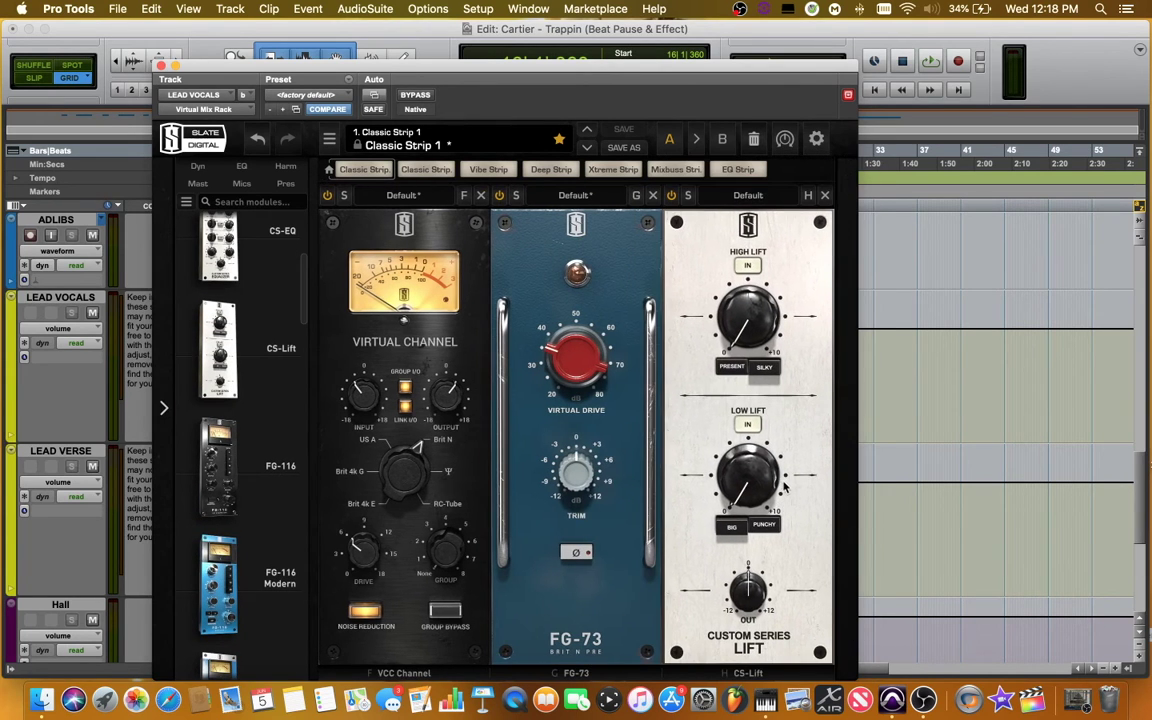
{"action": "left_click", "coordinate": [765, 369]}
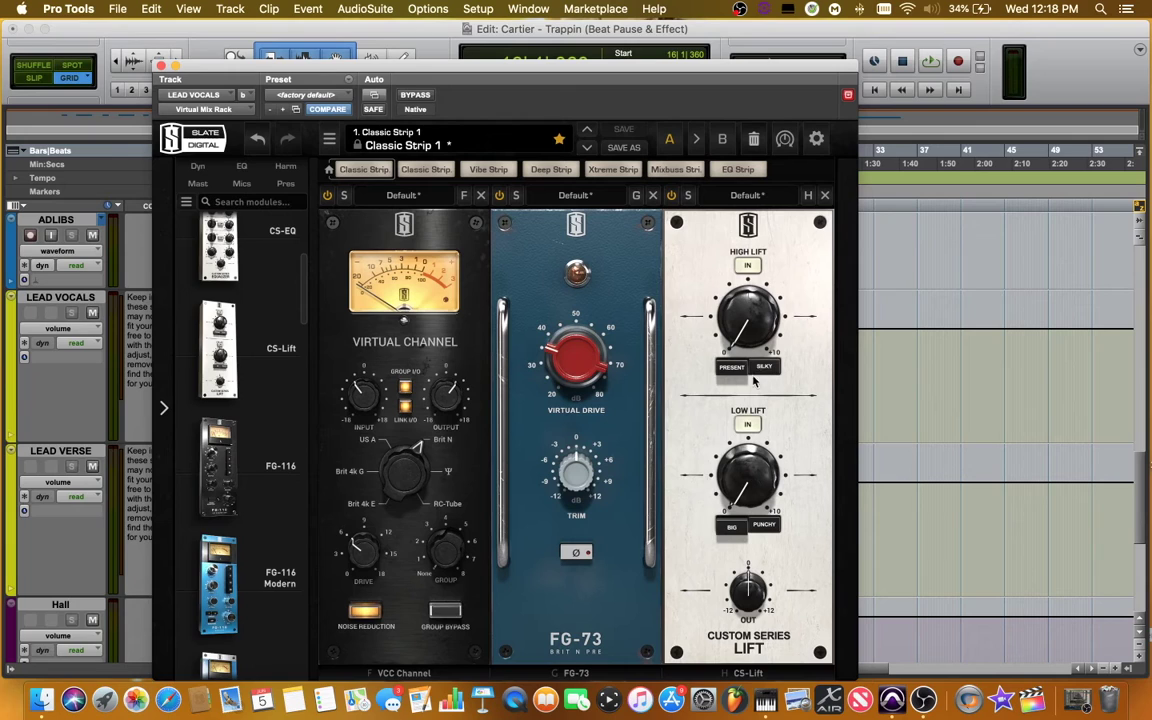
{"action": "left_click", "coordinate": [733, 527]}
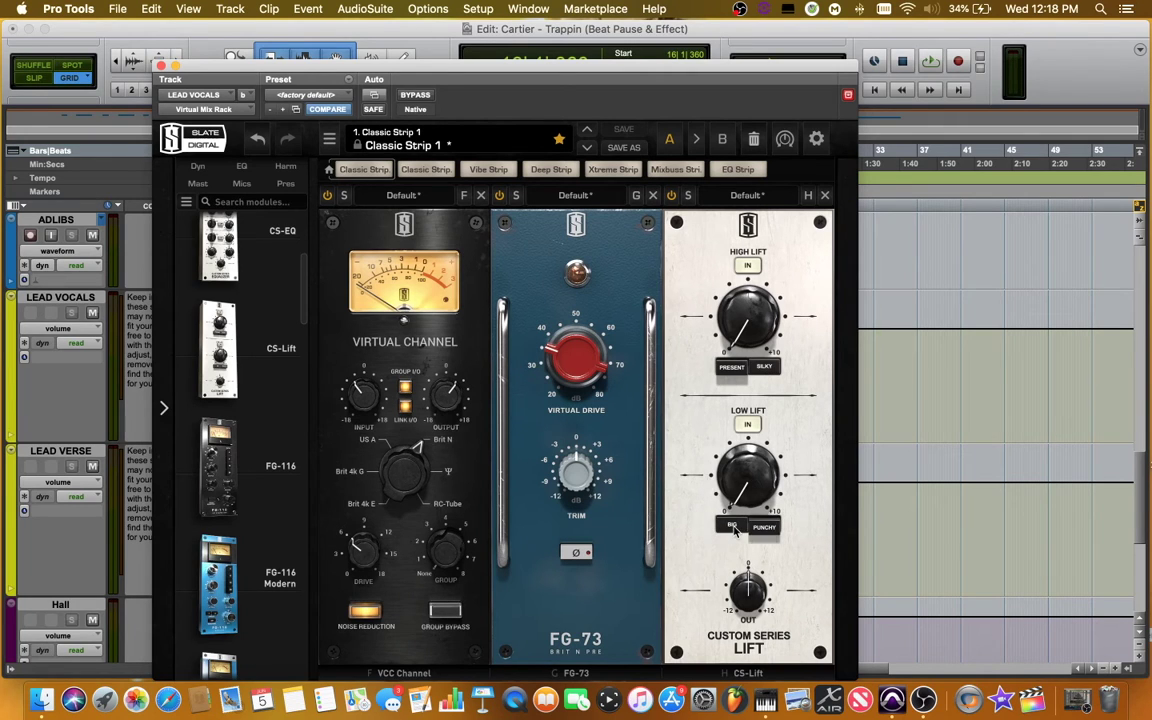
- Raise the CS-Lift's high lift to about 2 and its low lift slightly while the song plays
{"action": "mouse_move", "coordinate": [743, 323]}
{"action": "key", "text": "space"}
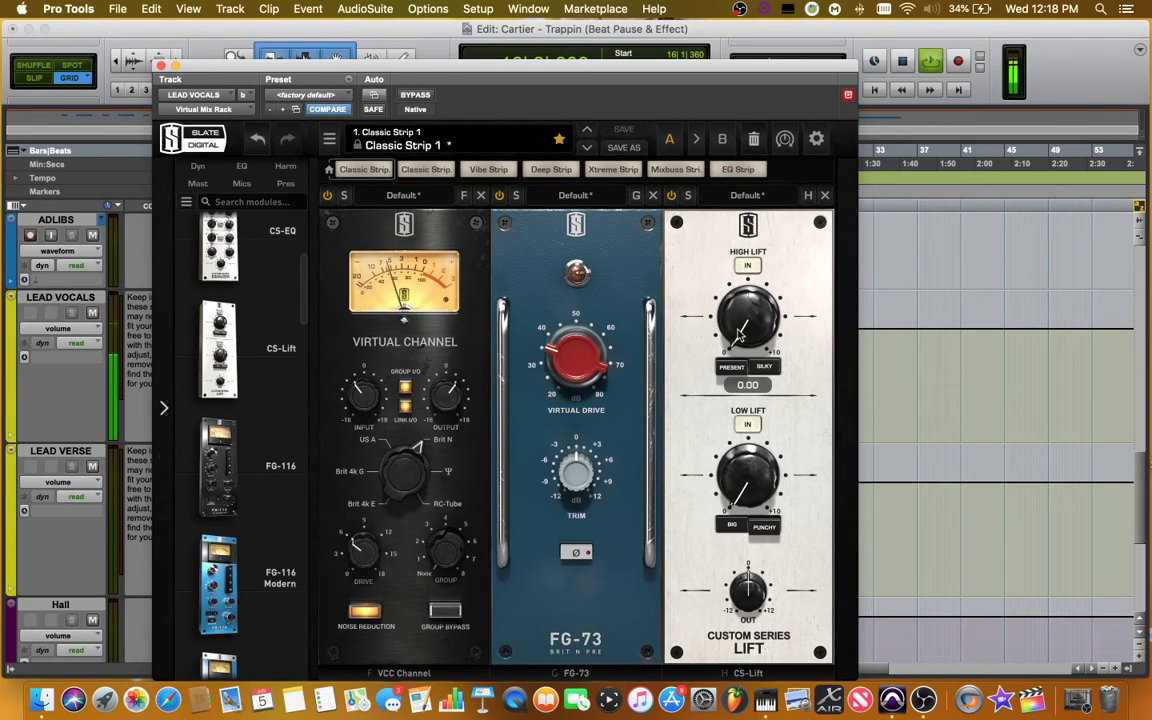
{"action": "left_click_drag", "start_coordinate": [737, 330], "coordinate": [741, 306]}
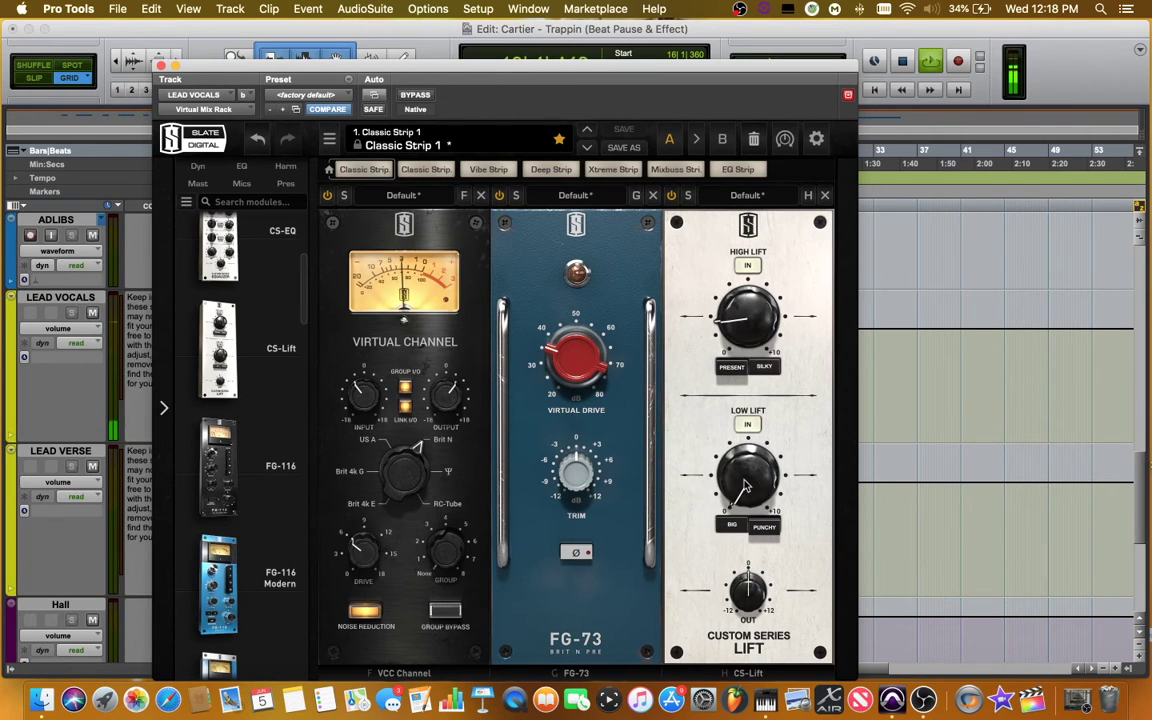
{"action": "mouse_move", "coordinate": [741, 490]}
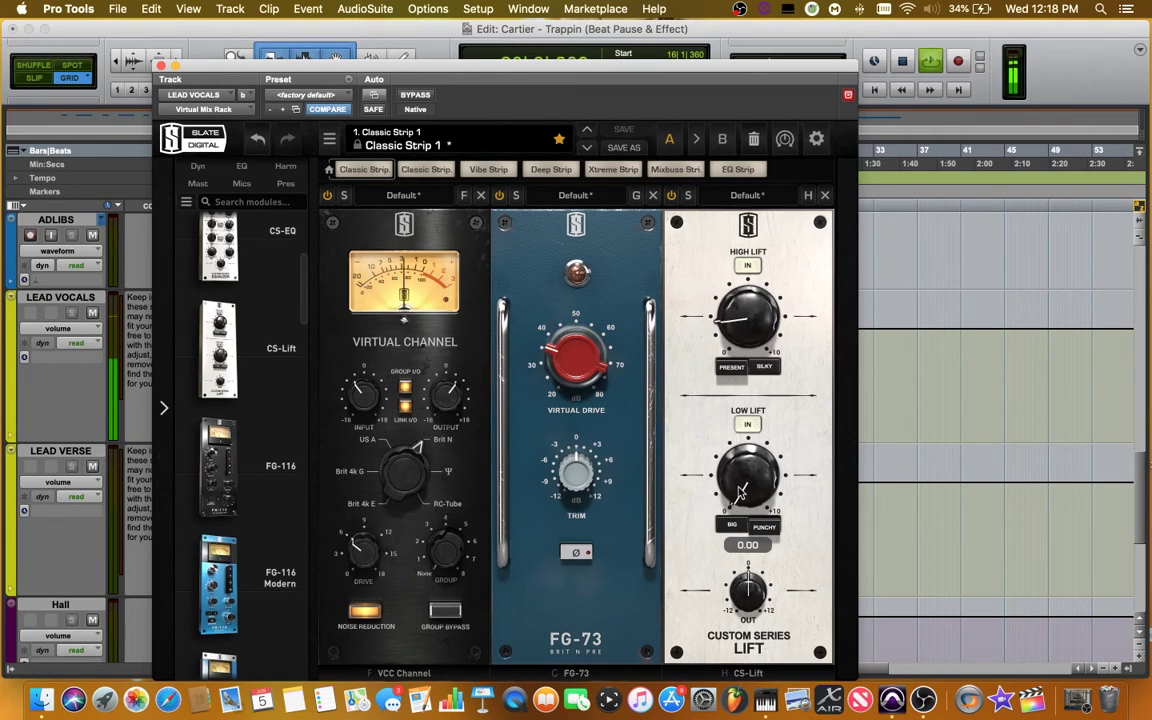
{"action": "left_click_drag", "start_coordinate": [741, 490], "coordinate": [738, 478]}
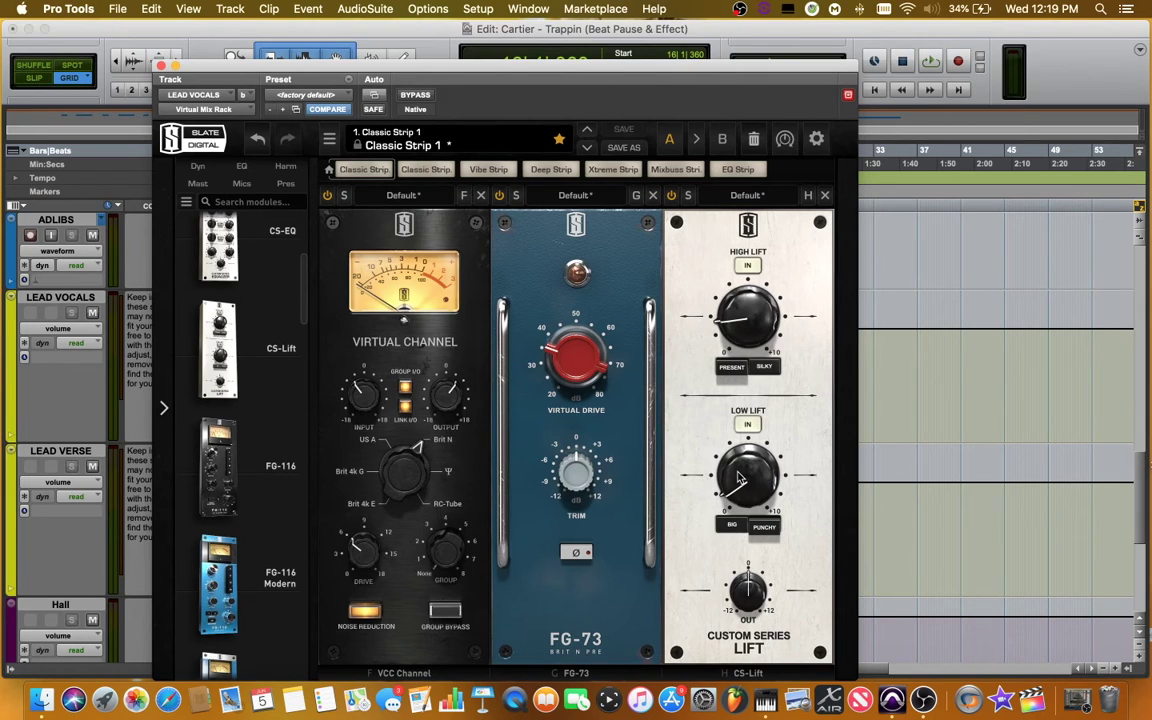
- Move the Virtual Mix Rack window clear of the LEAD VOCALS inserts and close it
{"action": "left_click_drag", "start_coordinate": [224, 66], "coordinate": [349, 81]}
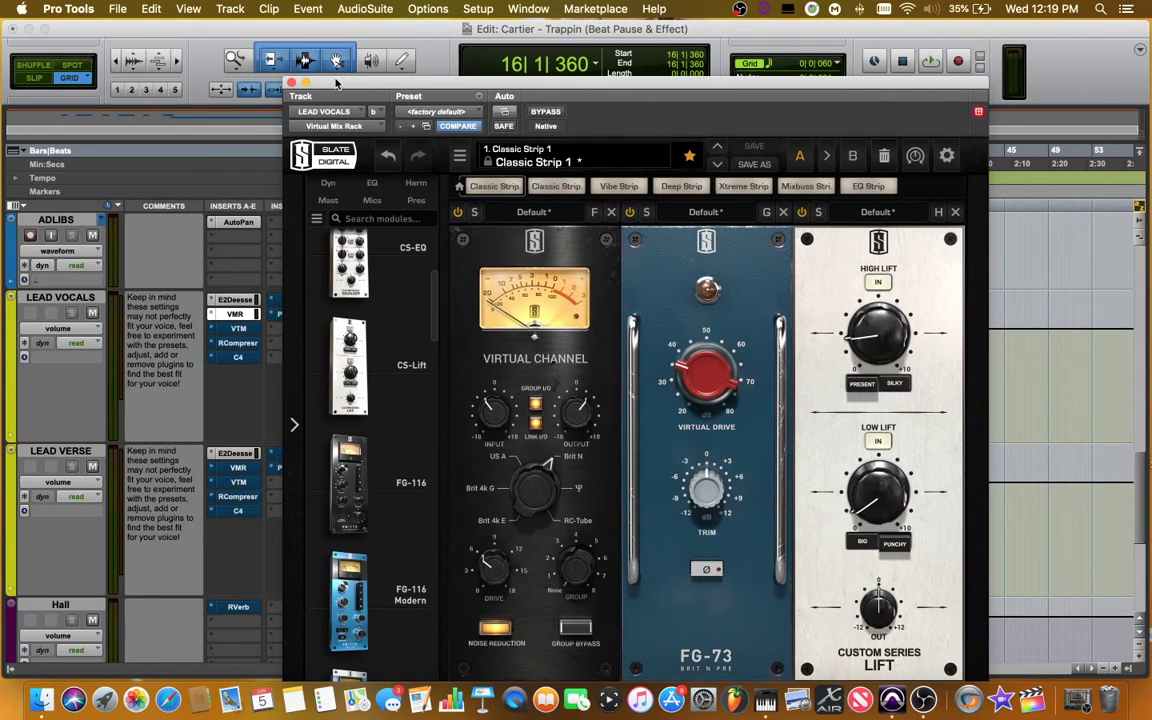
{"action": "left_click_drag", "start_coordinate": [326, 84], "coordinate": [335, 87]}
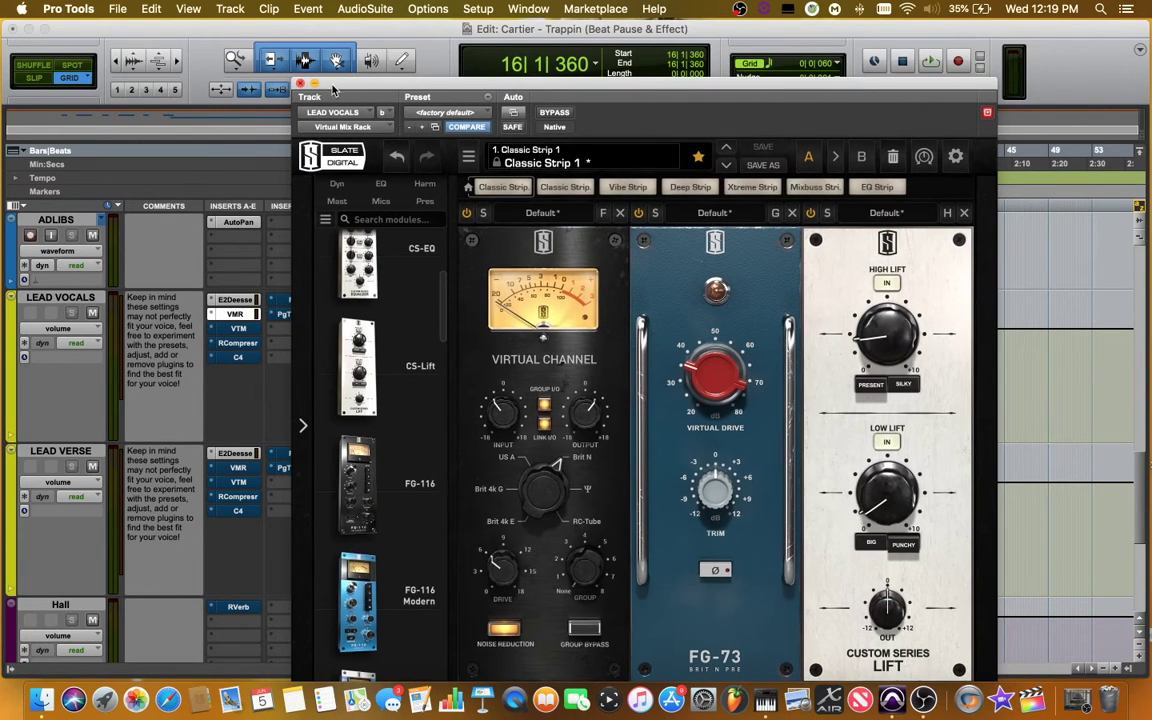
{"action": "left_click", "coordinate": [301, 84]}
- Select the clips of the first hook on the HOOK.dup1 track from 9|1|420 to 19|4|000
{"action": "scroll", "coordinate": [714, 470], "scroll_direction": "up", "scroll_amount": 10}
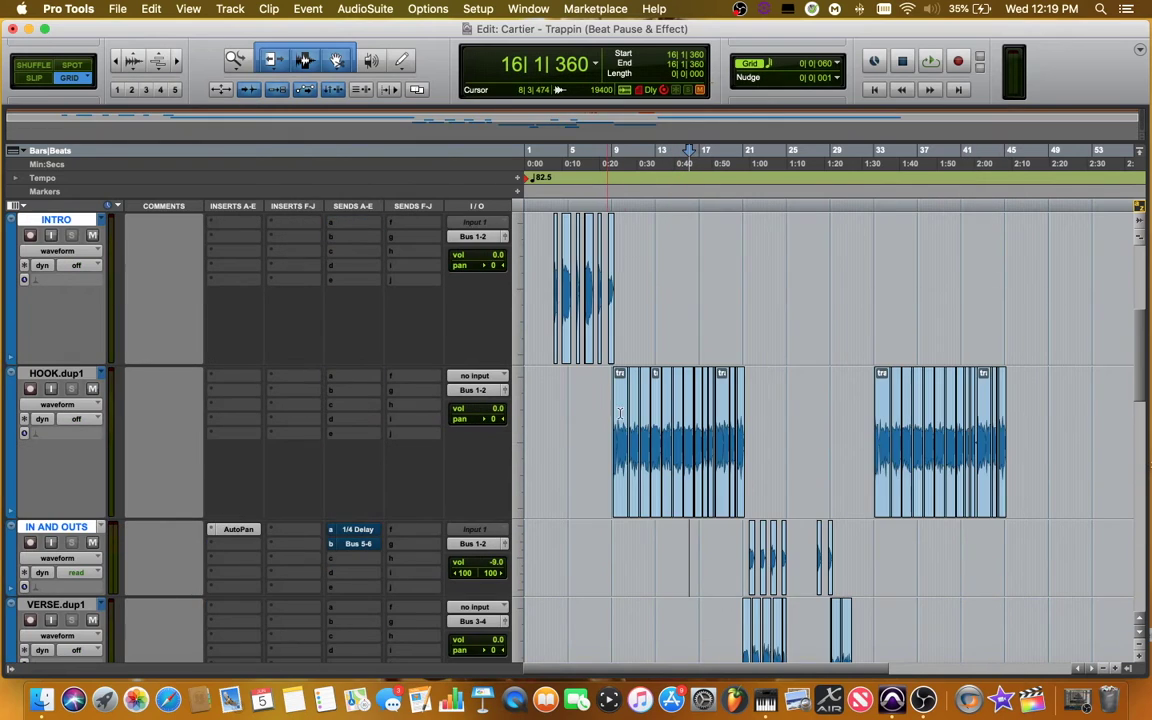
{"action": "scroll", "coordinate": [660, 450], "scroll_direction": "up", "scroll_amount": 5}
{"action": "scroll", "coordinate": [620, 431], "scroll_direction": "down", "scroll_amount": 5}
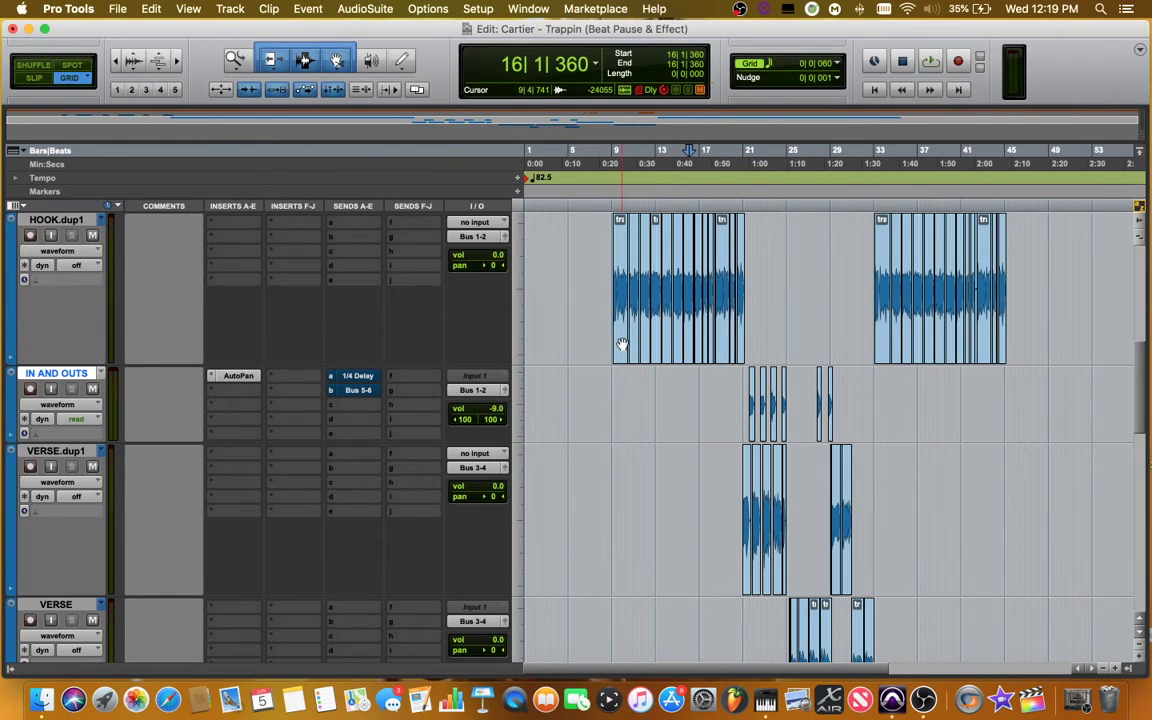
{"action": "left_click", "coordinate": [618, 361]}
{"action": "scroll", "coordinate": [637, 525], "scroll_direction": "up", "scroll_amount": 5}
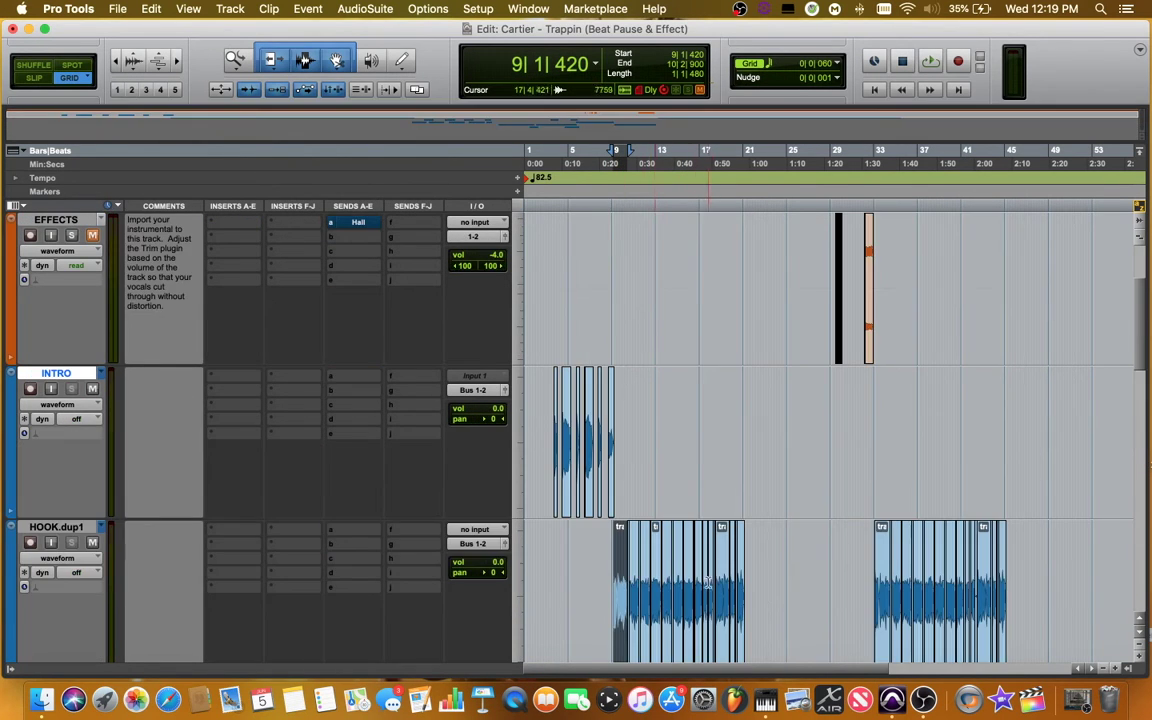
{"action": "scroll", "coordinate": [629, 452], "scroll_direction": "down", "scroll_amount": 3}
{"action": "left_click", "coordinate": [718, 492], "text": "shift"}
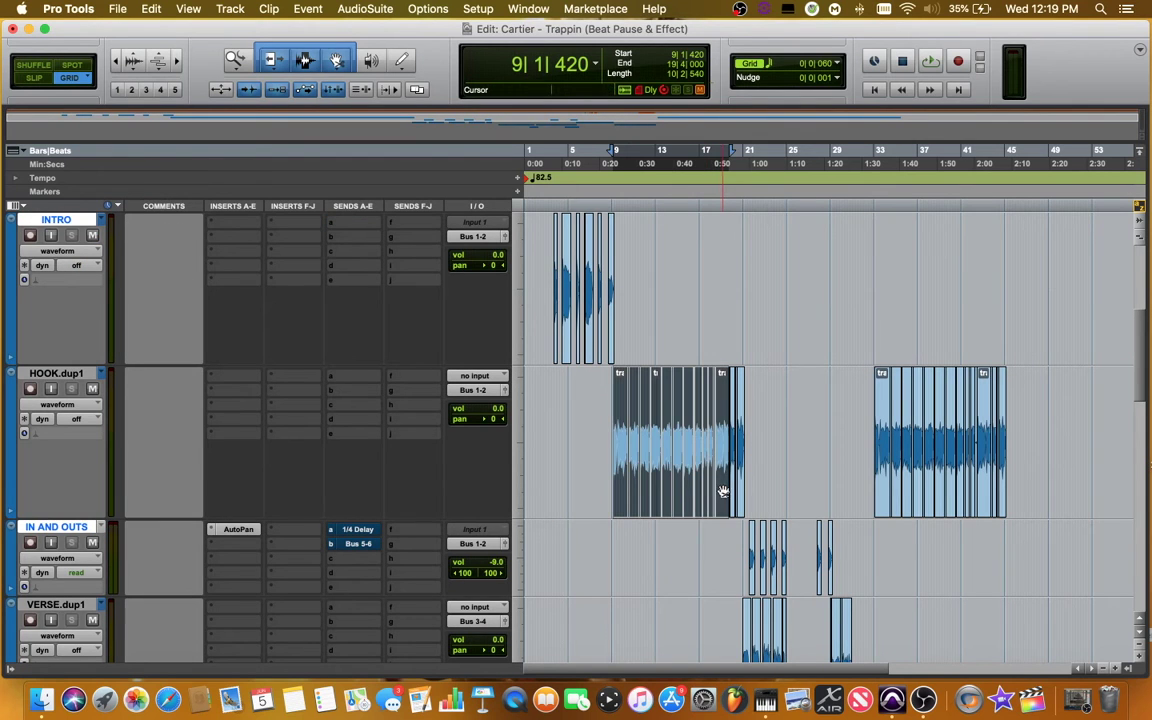
- Play the selected hook, open the Virtual Mix Rack on LEAD VOCALS, and compare its sound bypassed and active
{"action": "key", "text": "space"}
{"action": "scroll", "coordinate": [609, 488], "scroll_direction": "down", "scroll_amount": 10}
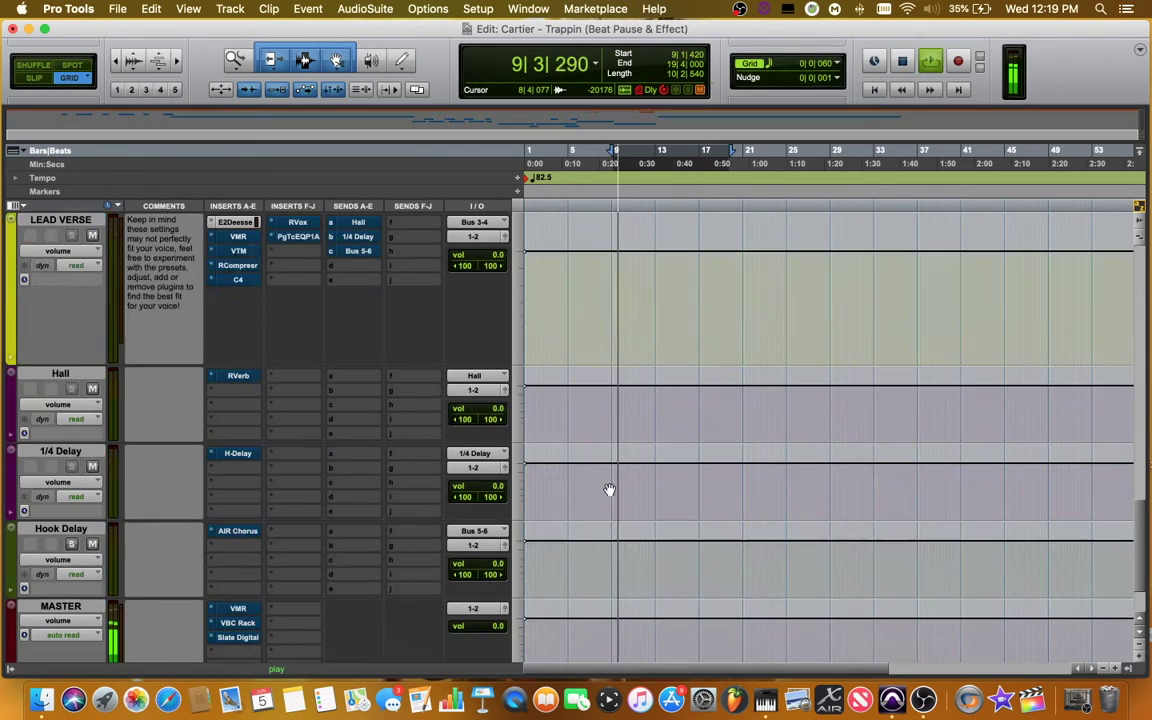
{"action": "scroll", "coordinate": [609, 490], "scroll_direction": "up", "scroll_amount": 5}
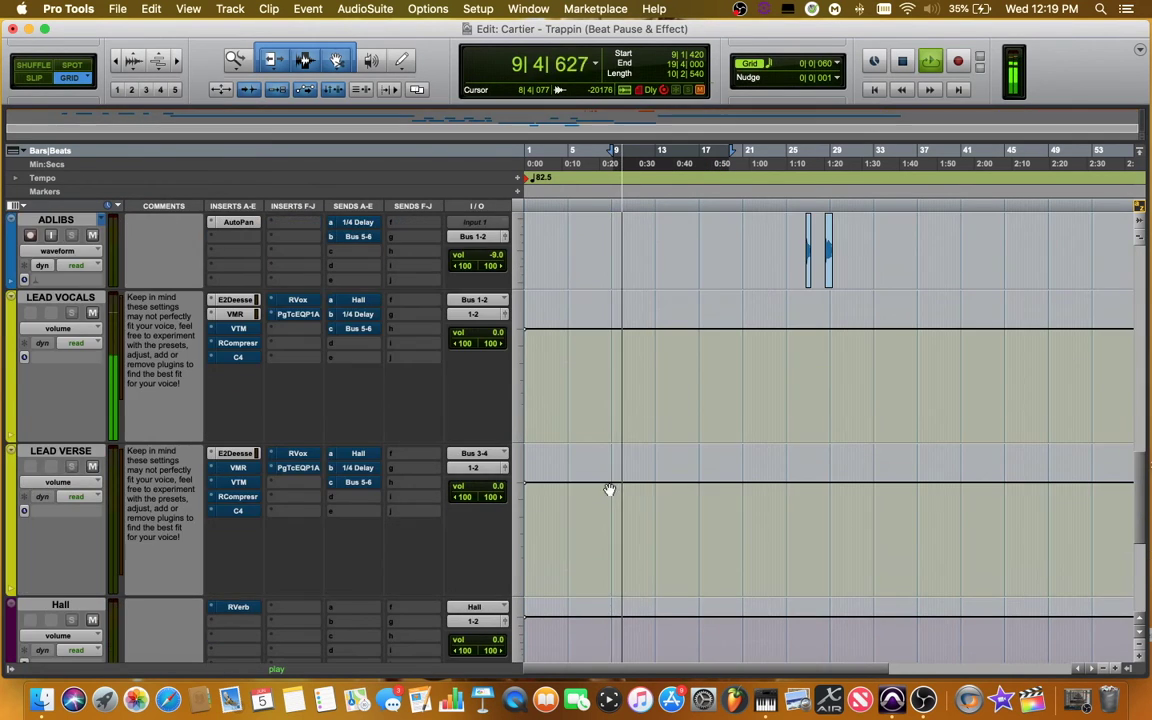
{"action": "left_click", "coordinate": [238, 315]}
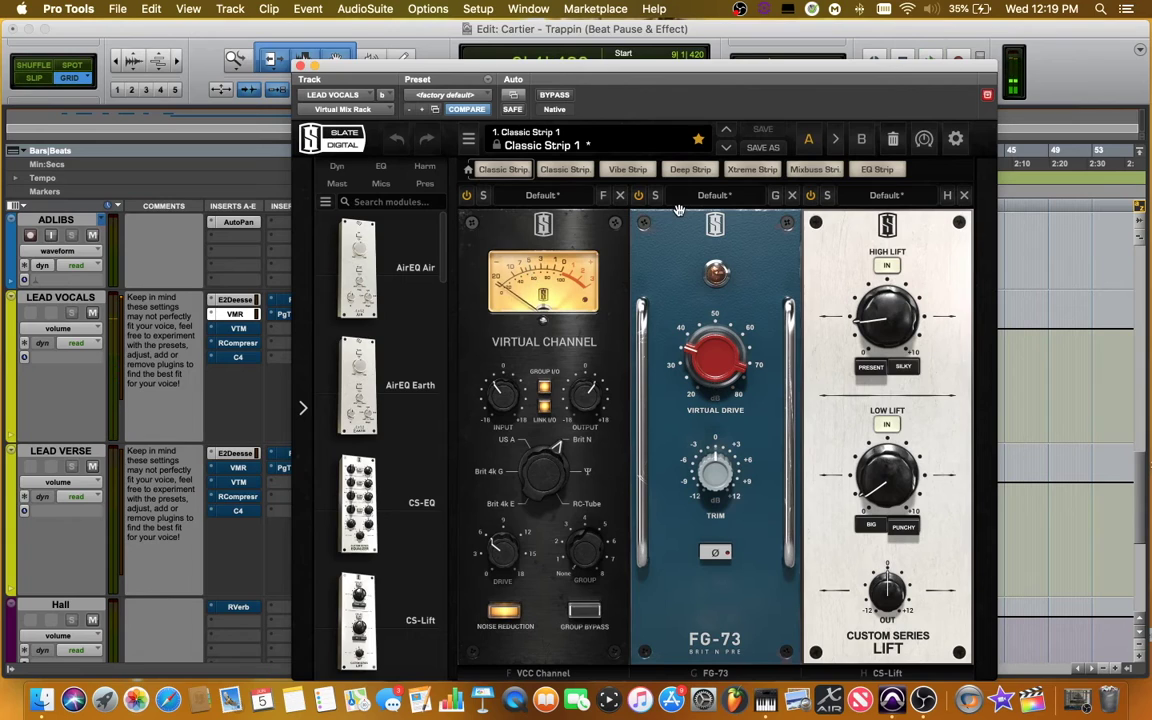
{"action": "left_click", "coordinate": [566, 98]}
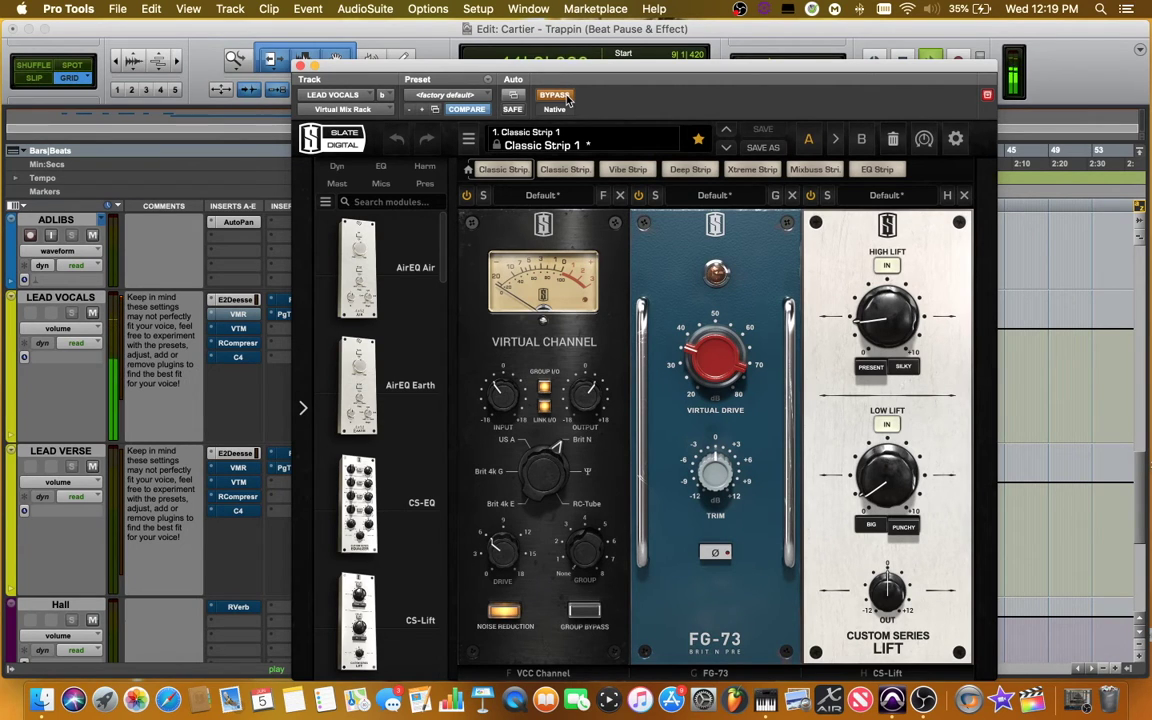
{"action": "left_click", "coordinate": [566, 97]}
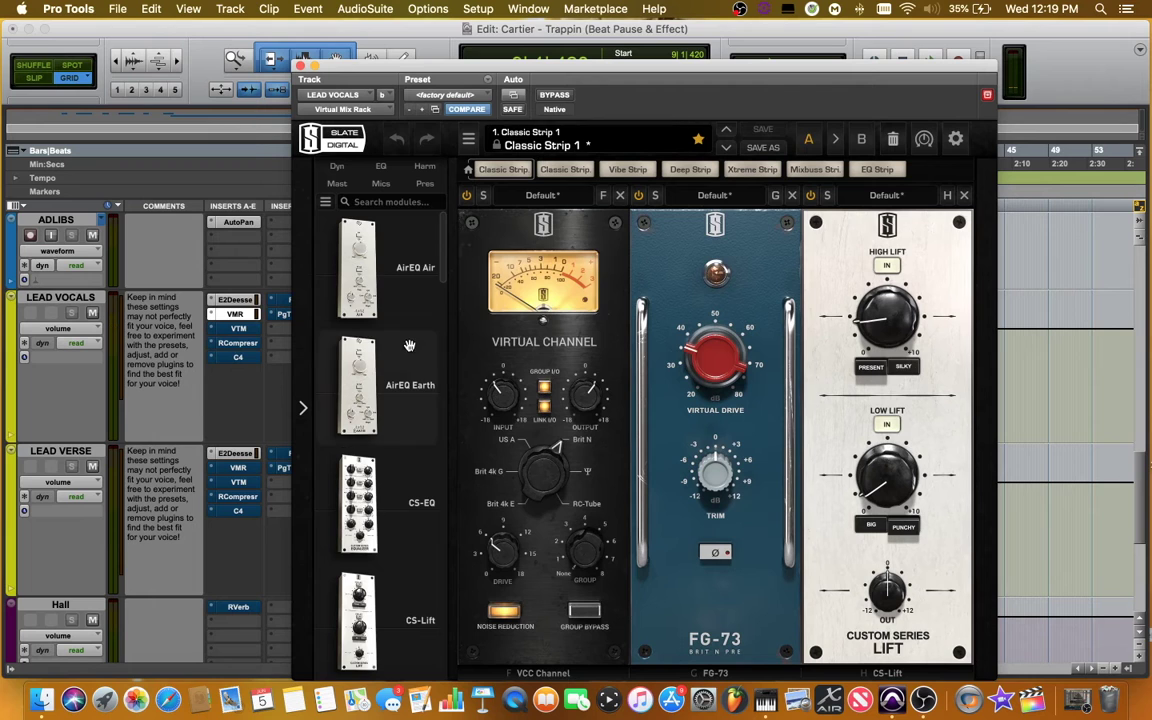
- Place the CS-EQ module in the slot after the CS-Lift and move the window so the whole module is accessible
{"action": "scroll", "coordinate": [409, 345], "scroll_direction": "down", "scroll_amount": 3}
{"action": "left_click_drag", "start_coordinate": [424, 424], "coordinate": [930, 420]}
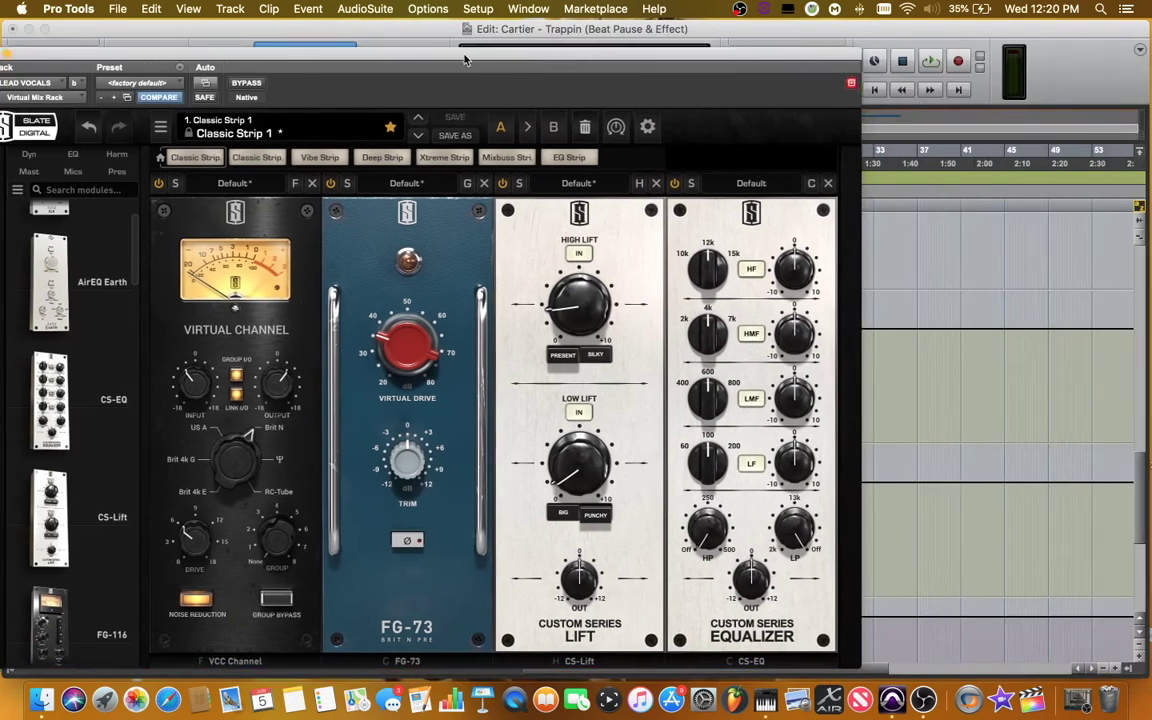
{"action": "left_click_drag", "start_coordinate": [698, 64], "coordinate": [332, 57]}
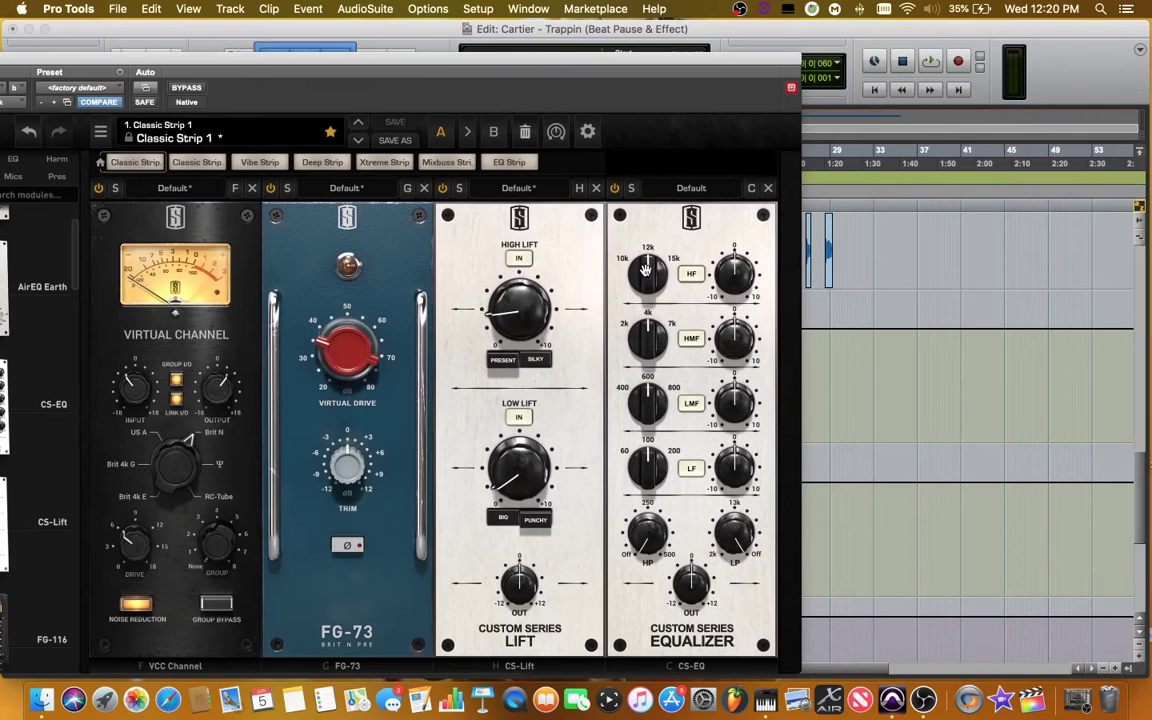
- Set the CS-EQ's HF frequency to about 15k and its HMF frequency to about 7k, and raise the high-pass filter from Off
{"action": "left_click_drag", "start_coordinate": [648, 268], "coordinate": [656, 299]}
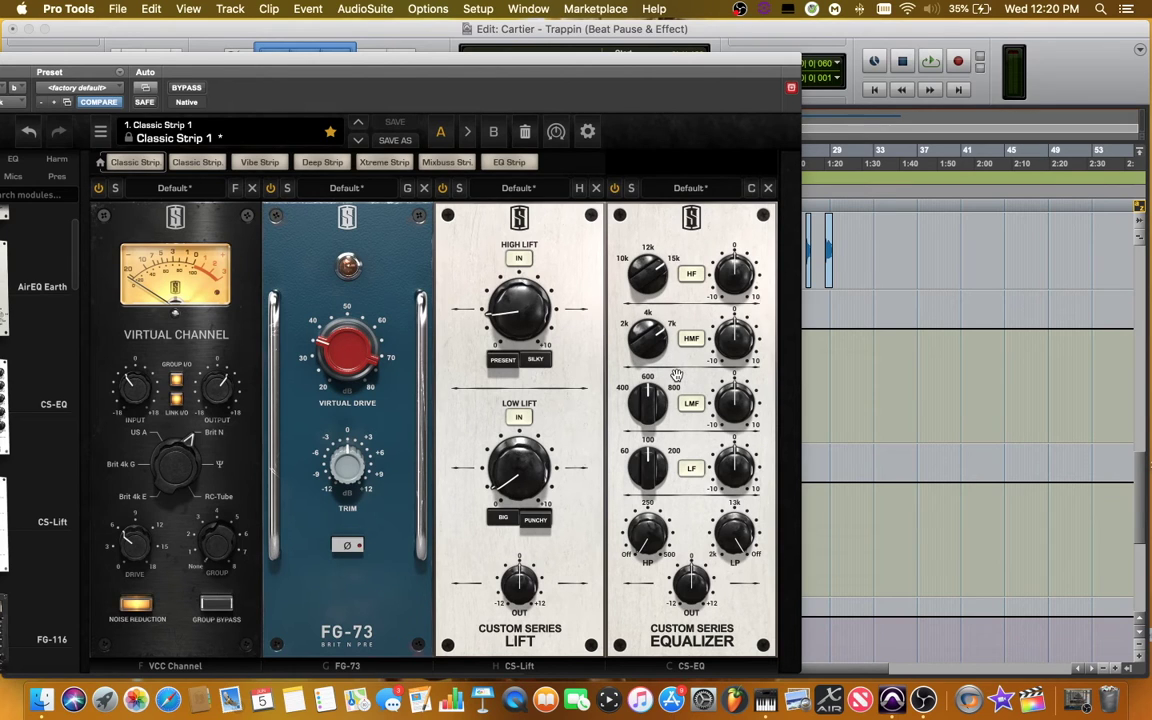
{"action": "left_click", "coordinate": [652, 543]}
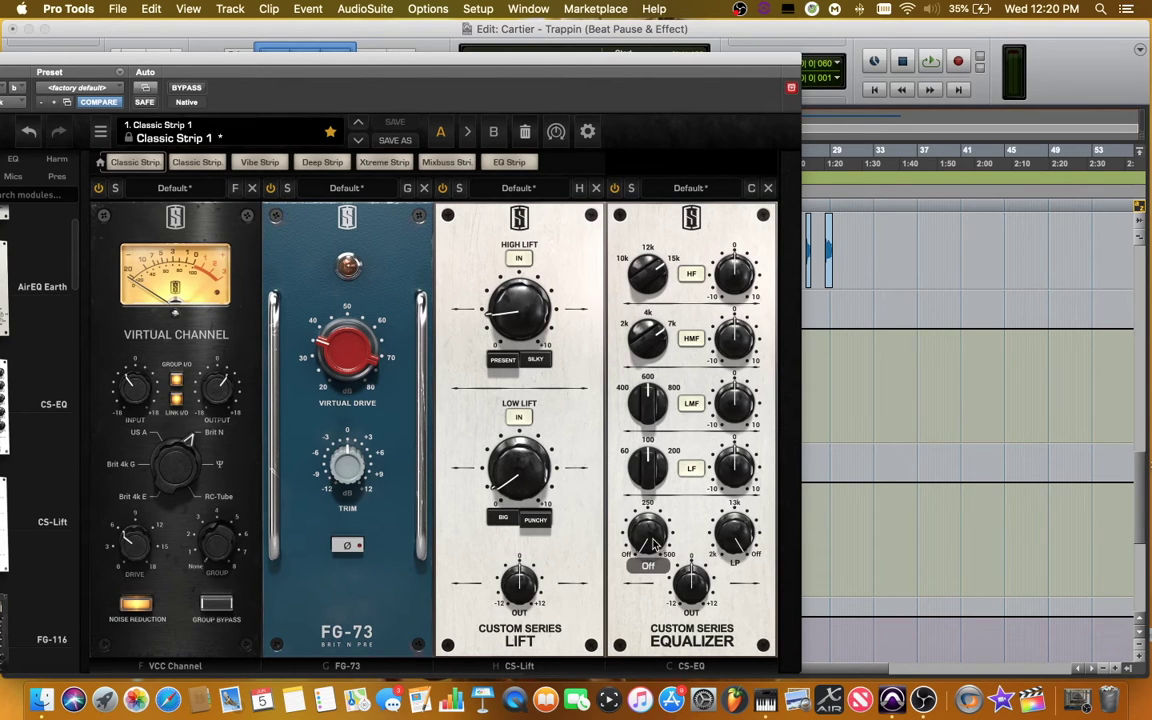
{"action": "left_click_drag", "start_coordinate": [652, 543], "coordinate": [640, 530]}
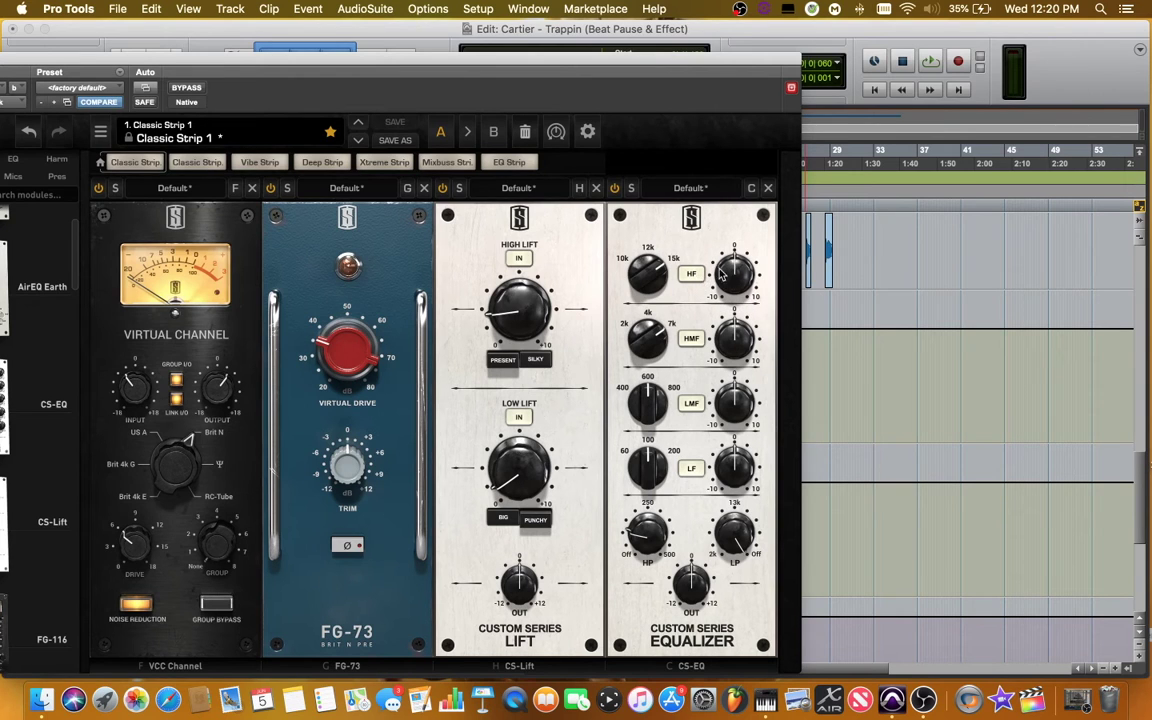
- Boost the CS-EQ's HF gain to about +2 and its HMF gain slightly while the hook plays
{"action": "key", "text": "space"}
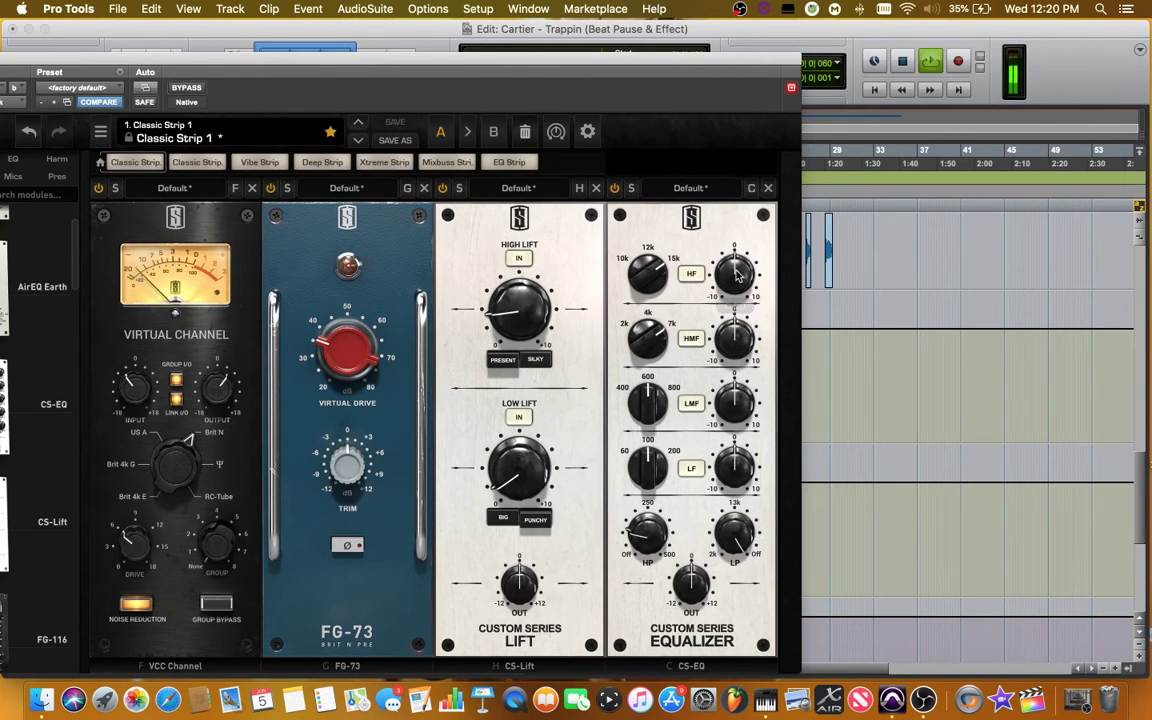
{"action": "left_click", "coordinate": [736, 277]}
{"action": "left_click_drag", "start_coordinate": [736, 277], "coordinate": [738, 258]}
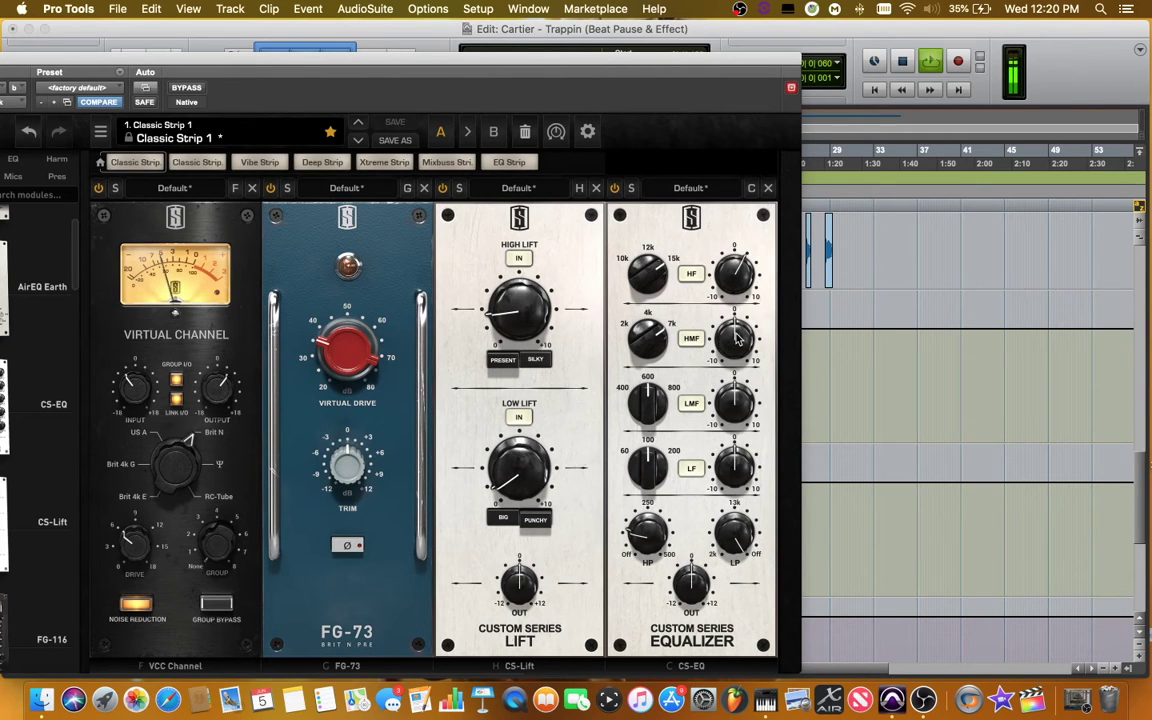
{"action": "mouse_move", "coordinate": [736, 338]}
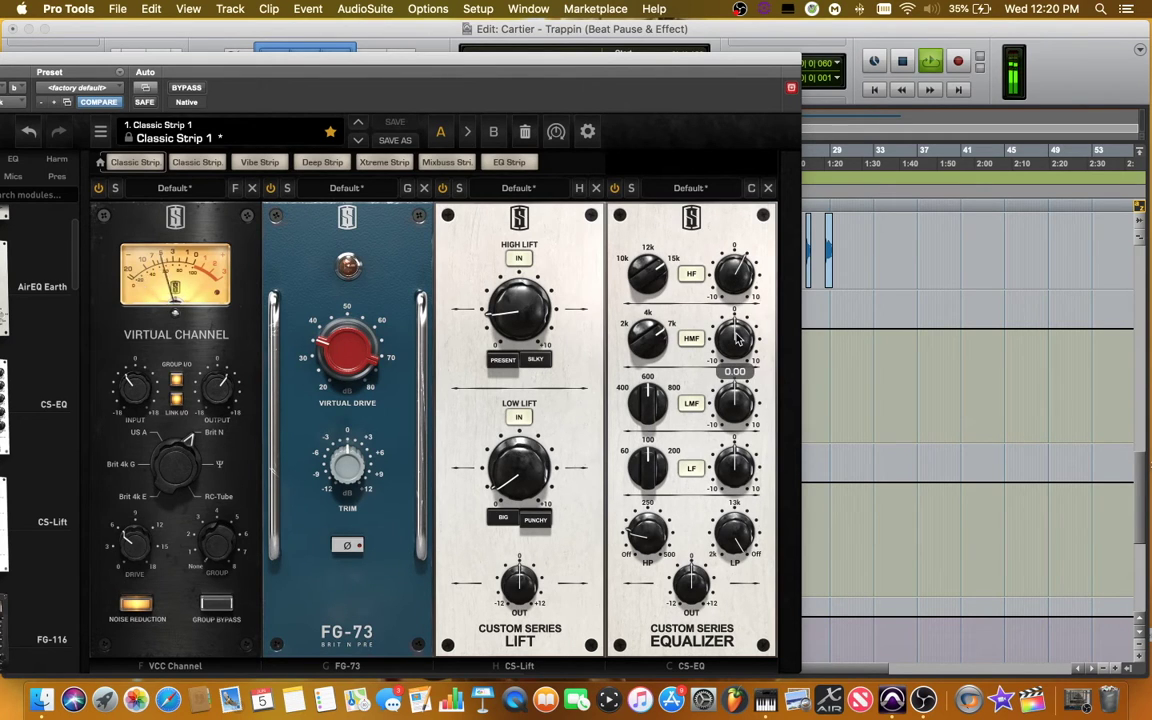
{"action": "left_click_drag", "start_coordinate": [736, 338], "coordinate": [735, 323]}
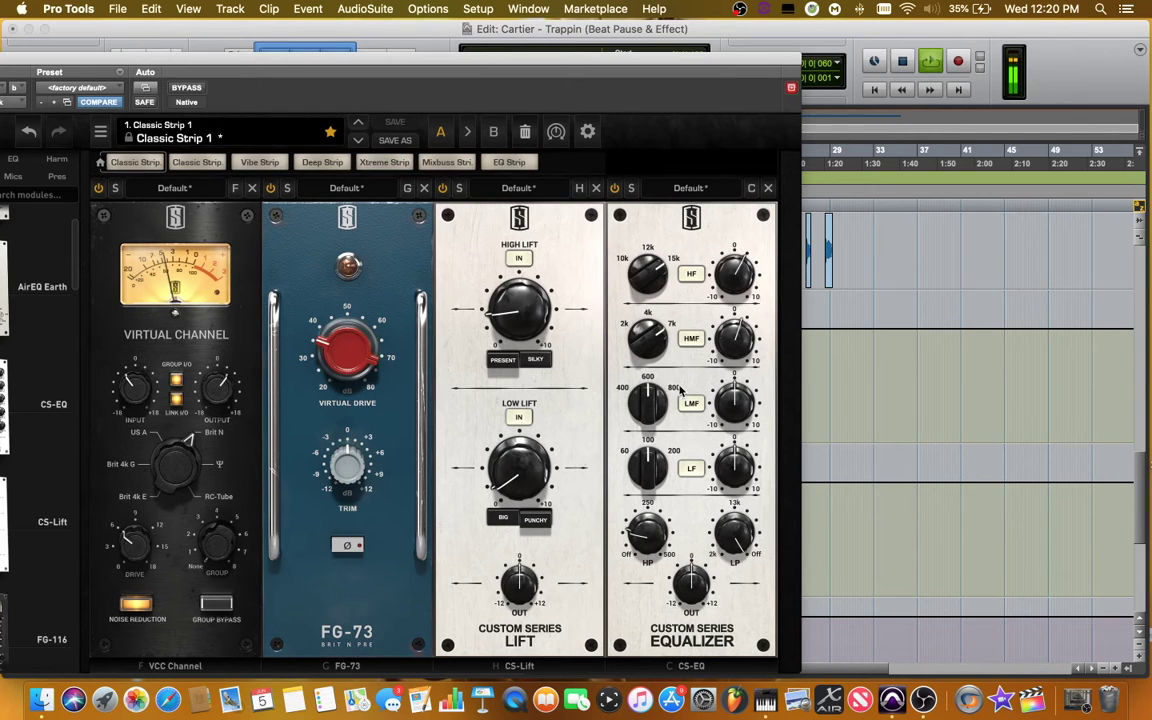
{"action": "mouse_move", "coordinate": [635, 411]}
{"action": "key", "text": "space"}
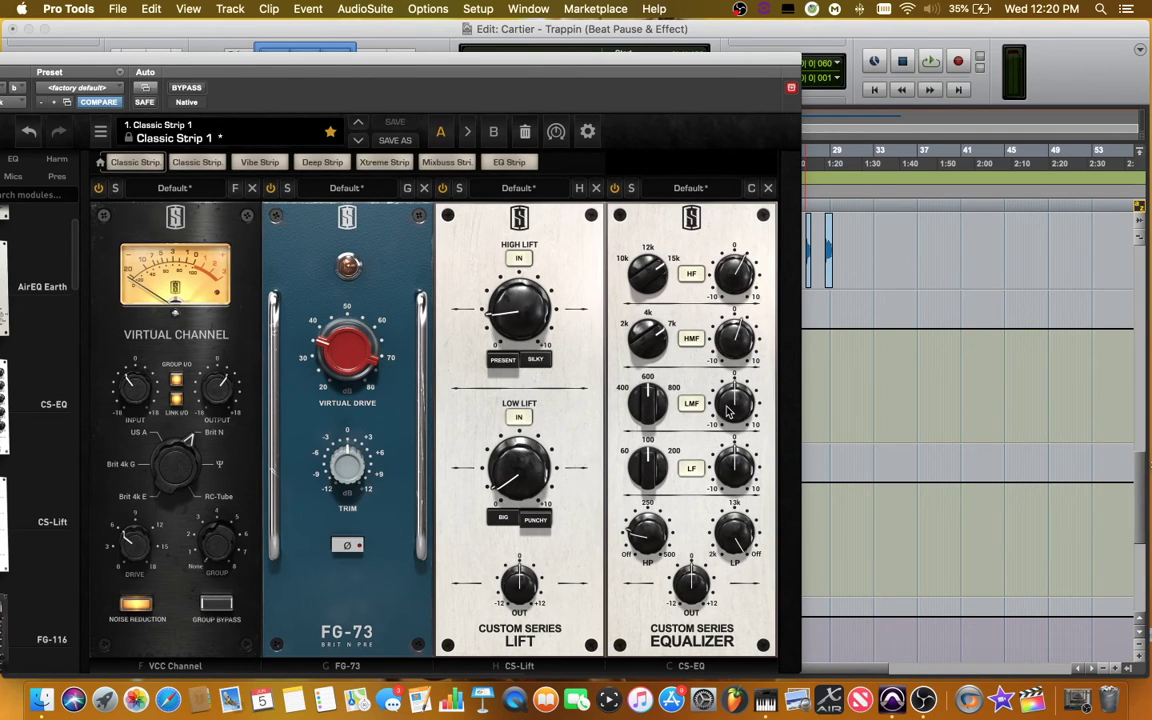
- Cut the CS-EQ's LMF gain slightly at 600 while listening to the hook
{"action": "mouse_move", "coordinate": [728, 412]}
{"action": "mouse_move", "coordinate": [645, 550]}
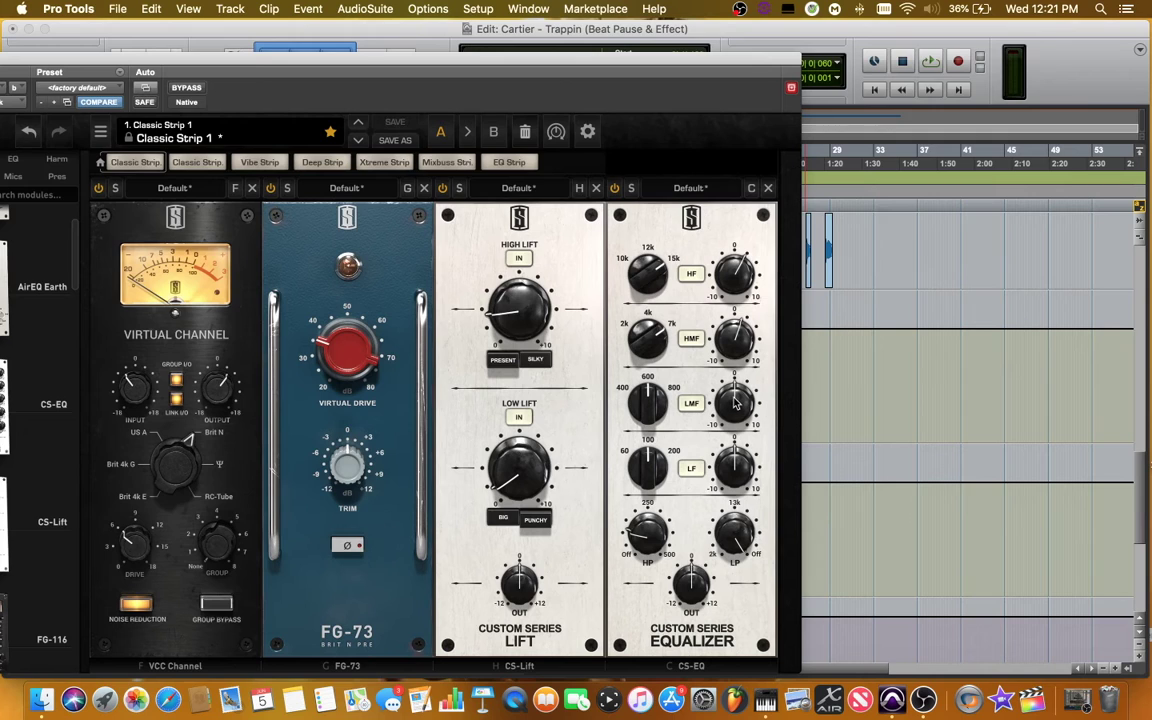
{"action": "key", "text": "space"}
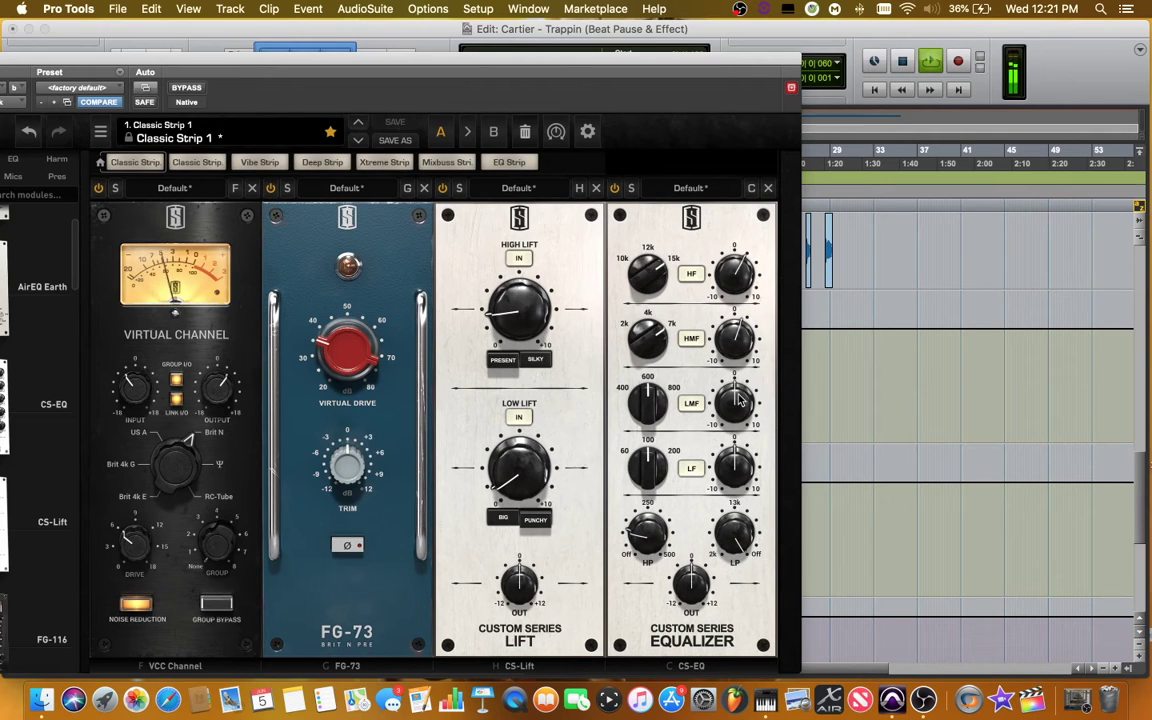
{"action": "left_click_drag", "start_coordinate": [738, 400], "coordinate": [735, 408]}
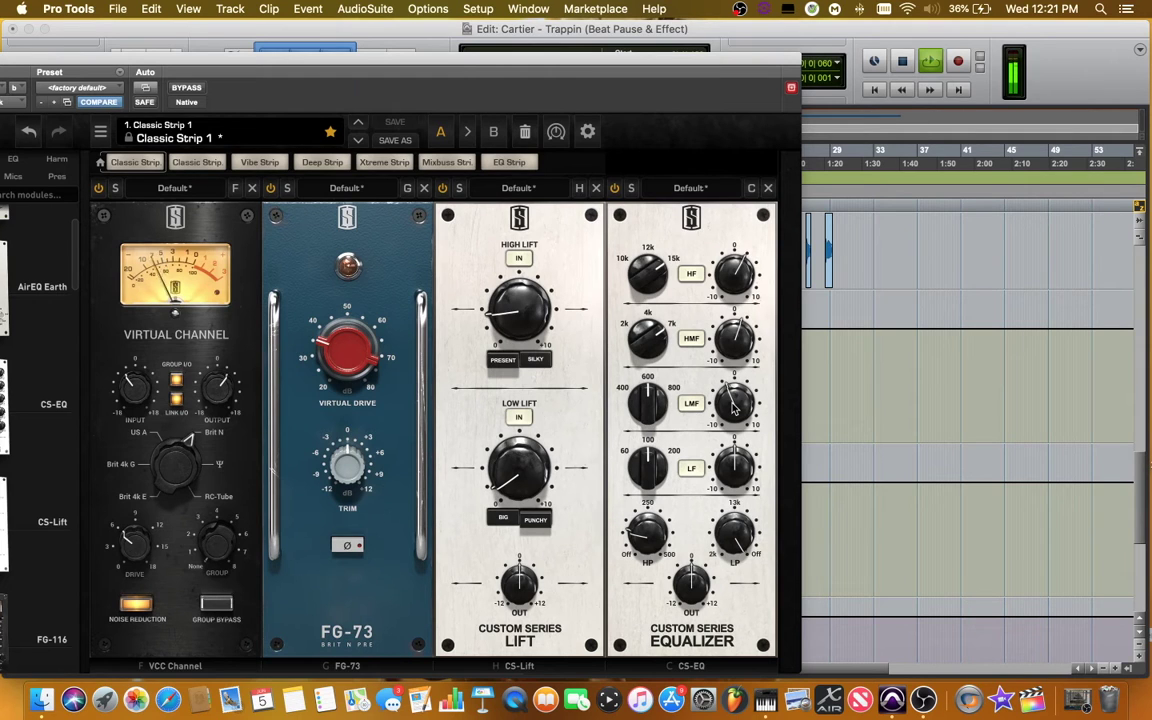
{"action": "key", "text": "space"}
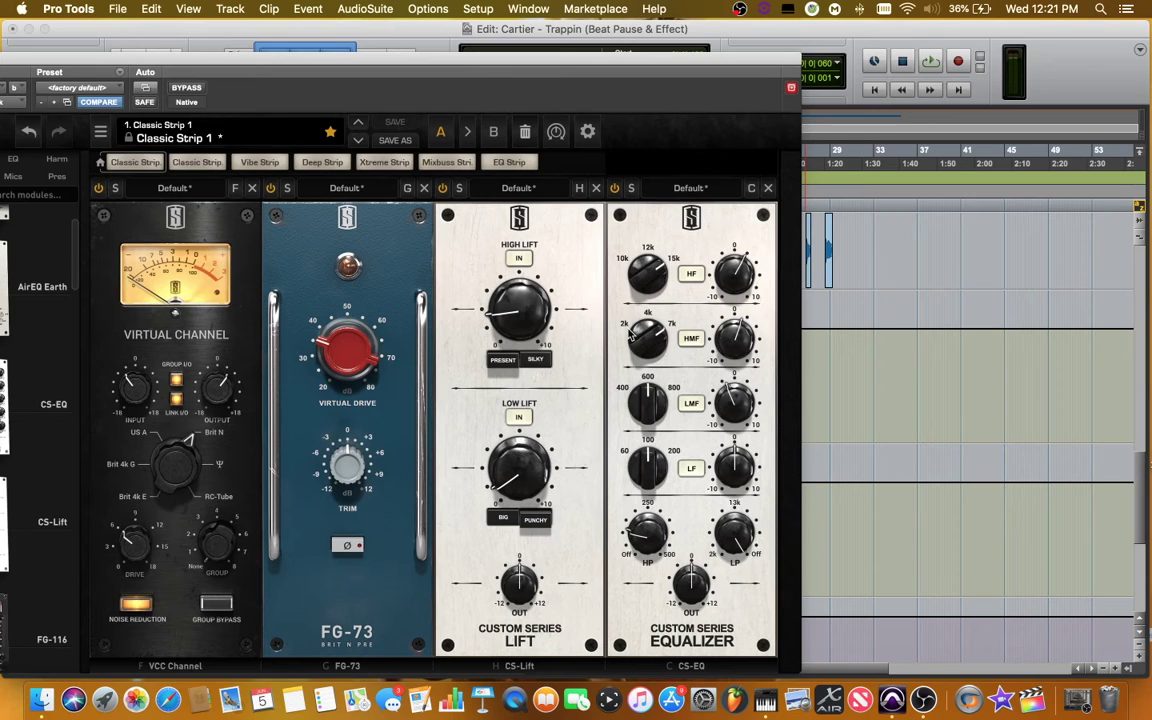
- Compare the hook with the LEAD VOCALS Virtual Mix Rack bypassed and active, including the CS-EQ settings
{"action": "left_click", "coordinate": [187, 88]}
{"action": "key", "text": "space"}
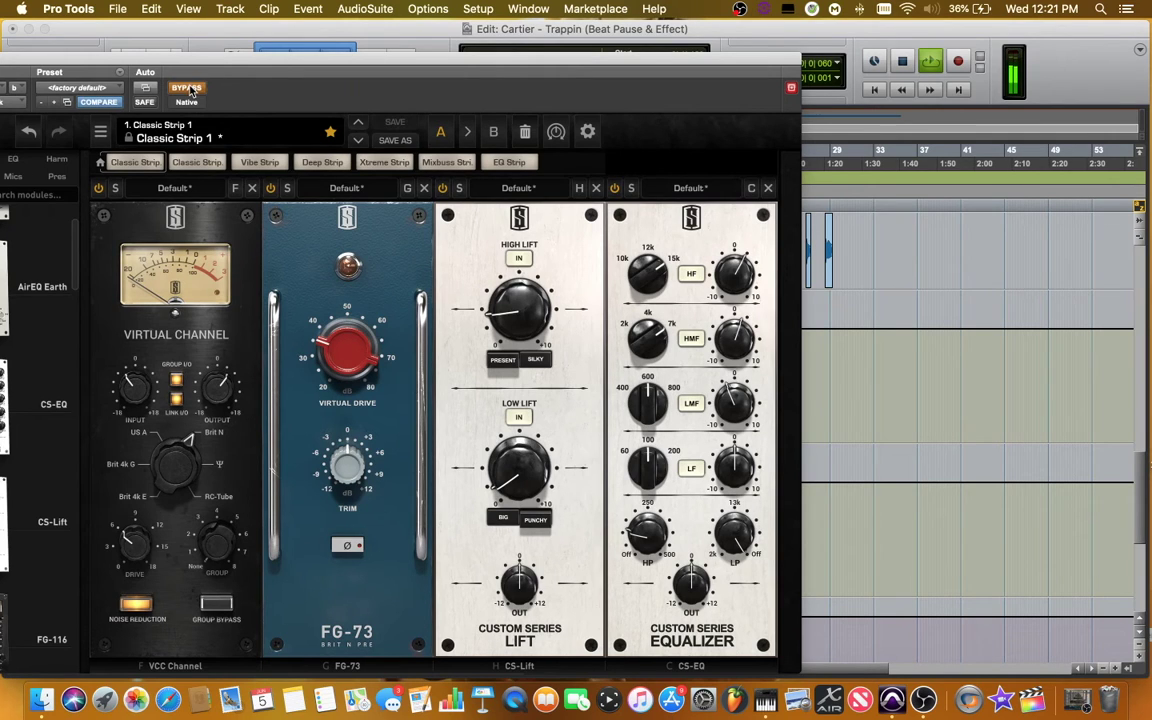
{"action": "left_click", "coordinate": [190, 90]}
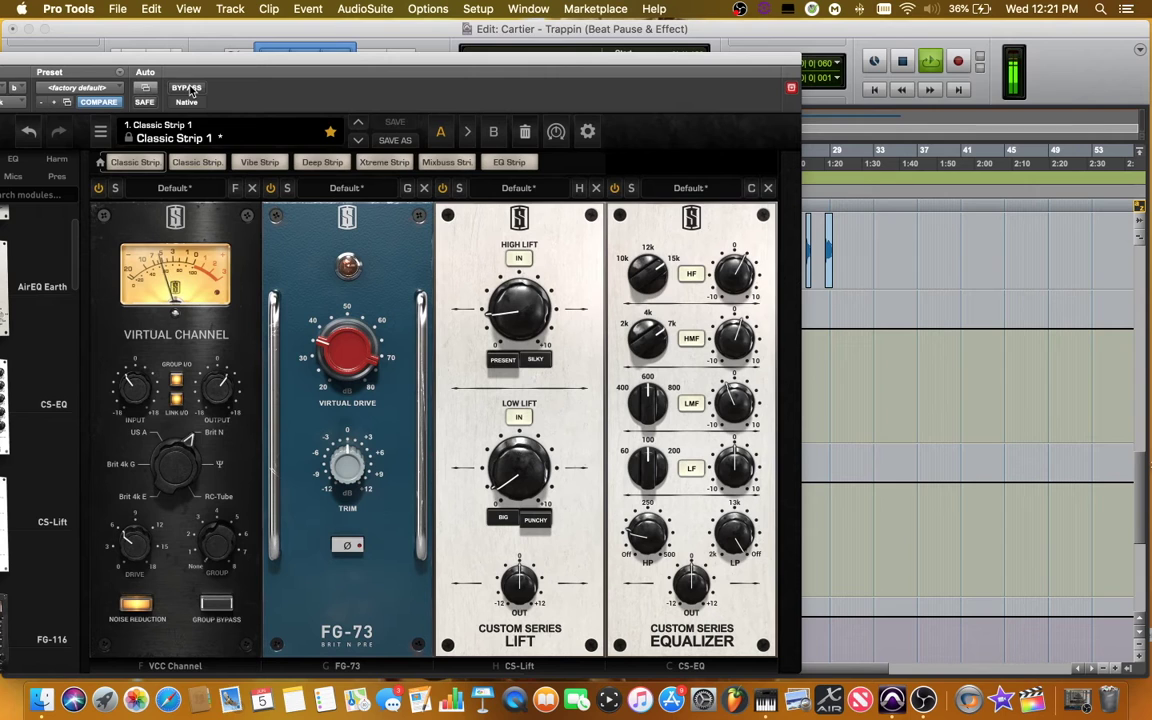
{"action": "key", "text": "space"}
- Place the FG-401 compressor in the slot after the CS-EQ and make its attack slightly faster
{"action": "scroll", "coordinate": [134, 385], "scroll_direction": "down", "scroll_amount": 2}
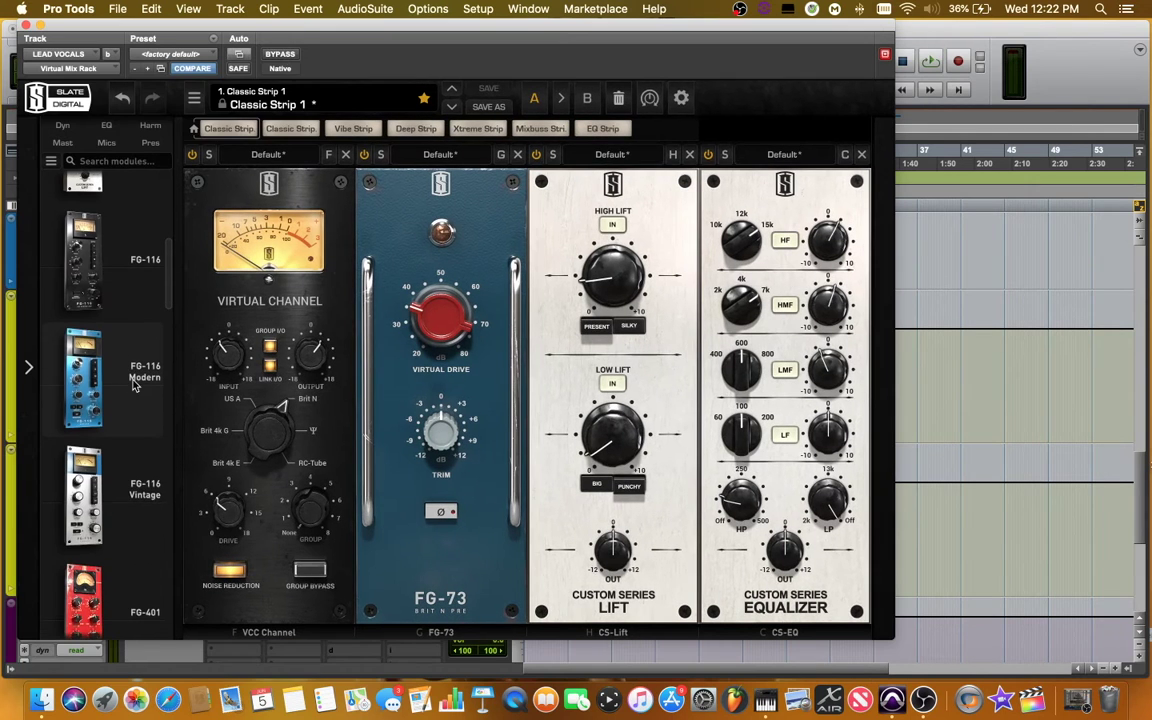
{"action": "scroll", "coordinate": [141, 386], "scroll_direction": "down", "scroll_amount": 3}
{"action": "left_click_drag", "start_coordinate": [84, 480], "coordinate": [818, 385]}
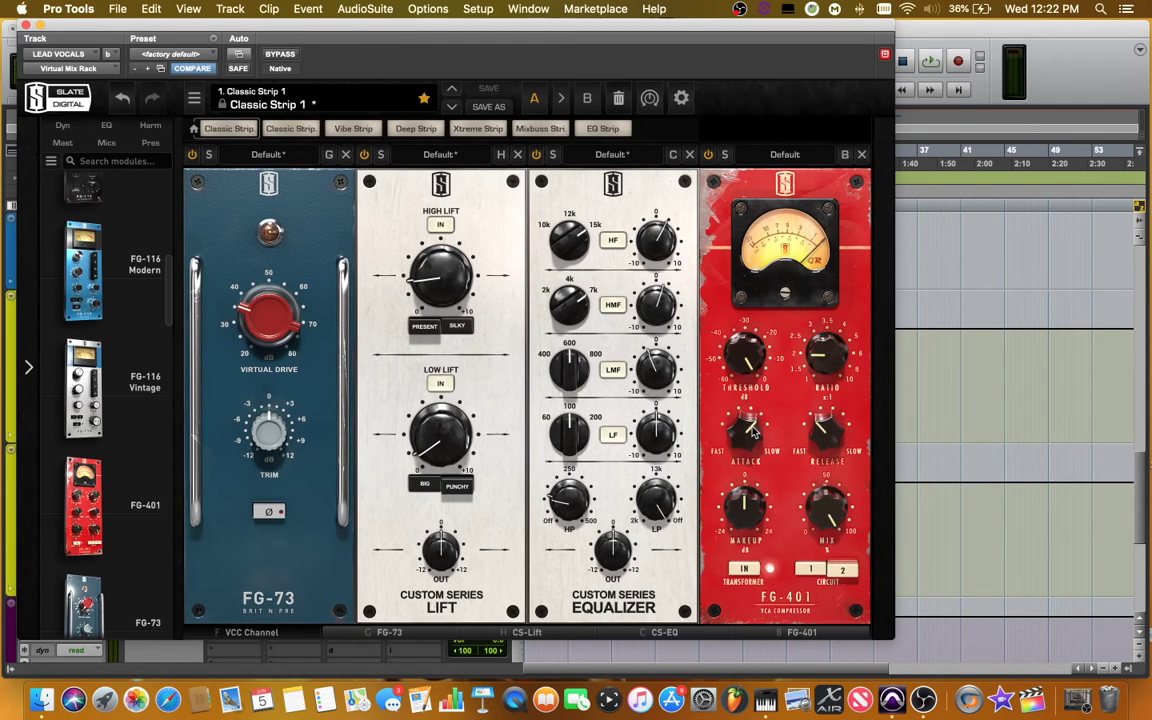
{"action": "mouse_move", "coordinate": [754, 430]}
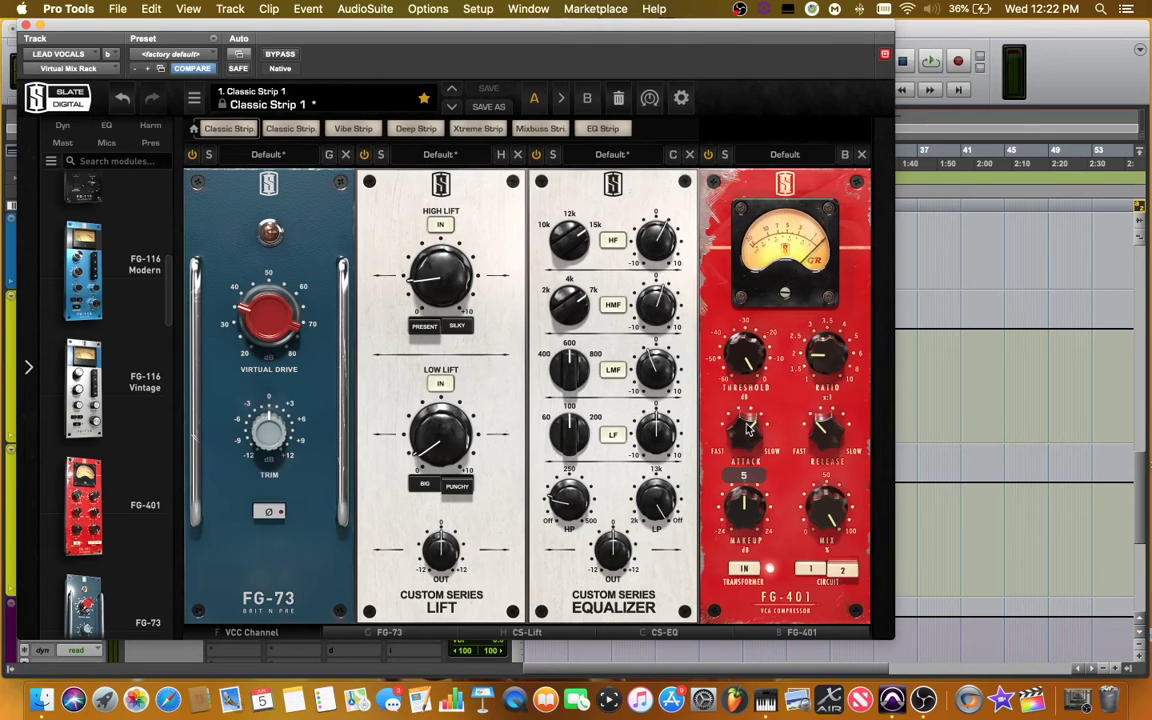
{"action": "left_click_drag", "start_coordinate": [744, 433], "coordinate": [745, 440]}
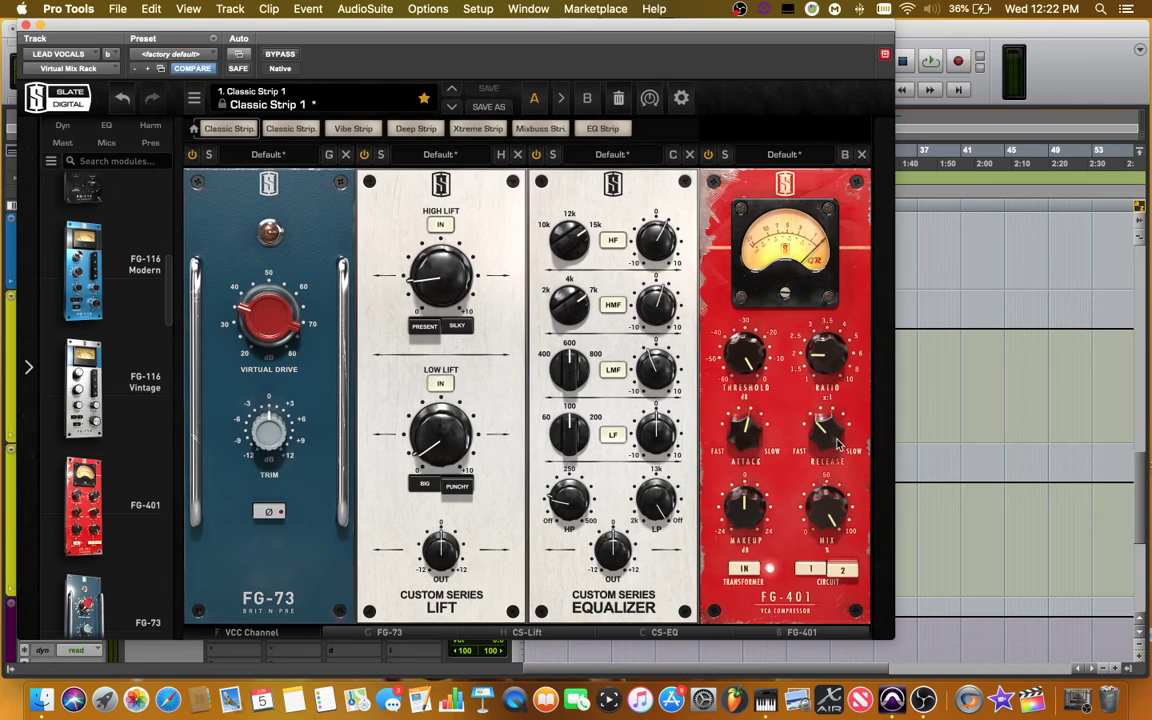
- Lower the FG-401's threshold to about -20 dB while the hook plays
{"action": "mouse_move", "coordinate": [829, 443]}
{"action": "key", "text": "space"}
{"action": "scroll", "coordinate": [750, 362], "scroll_direction": "down", "scroll_amount": 3}
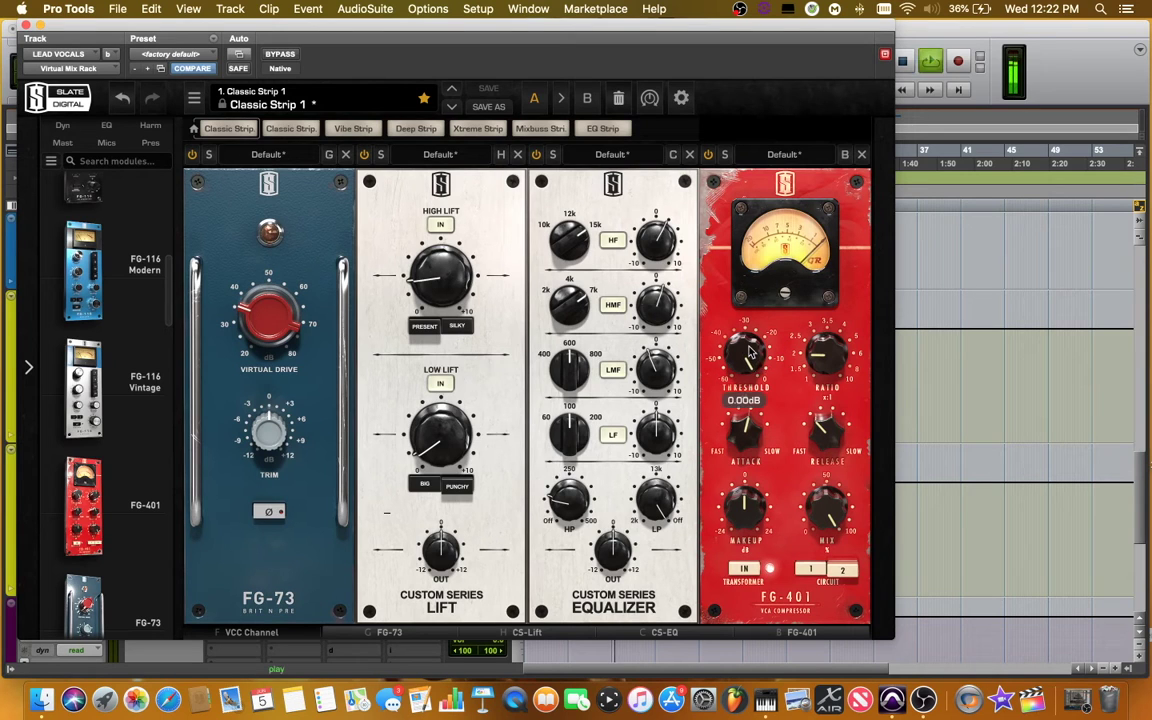
{"action": "left_click_drag", "start_coordinate": [750, 360], "coordinate": [743, 390]}
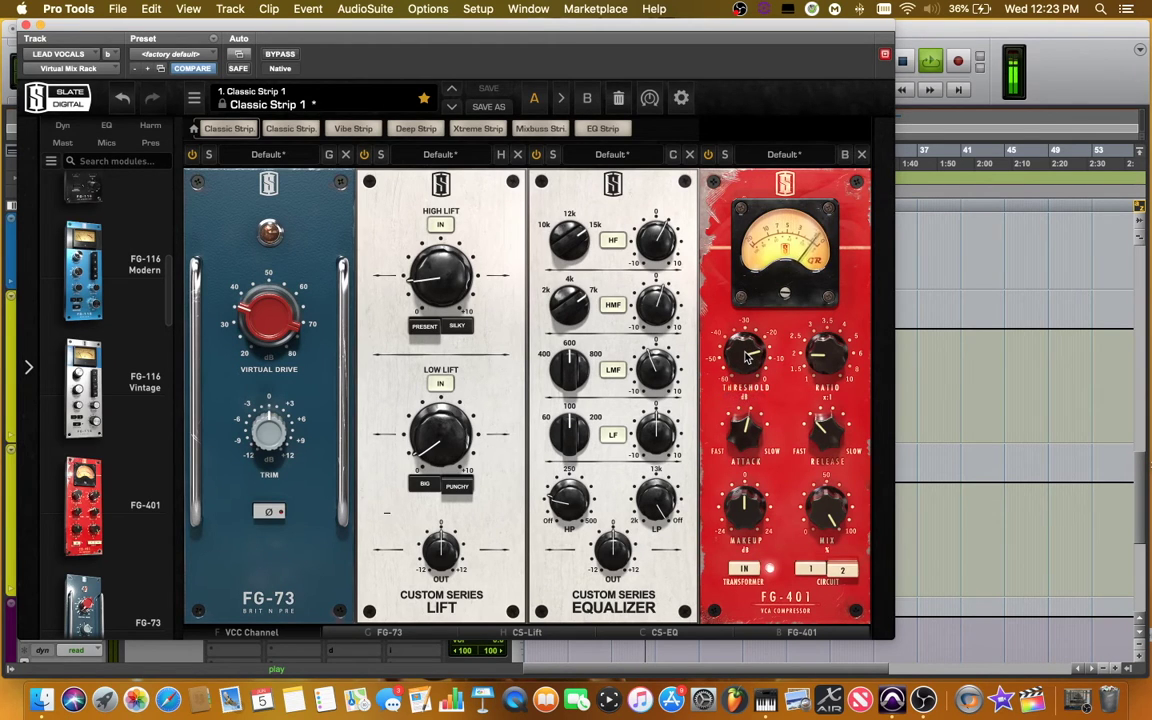
{"action": "left_click_drag", "start_coordinate": [745, 357], "coordinate": [745, 365]}
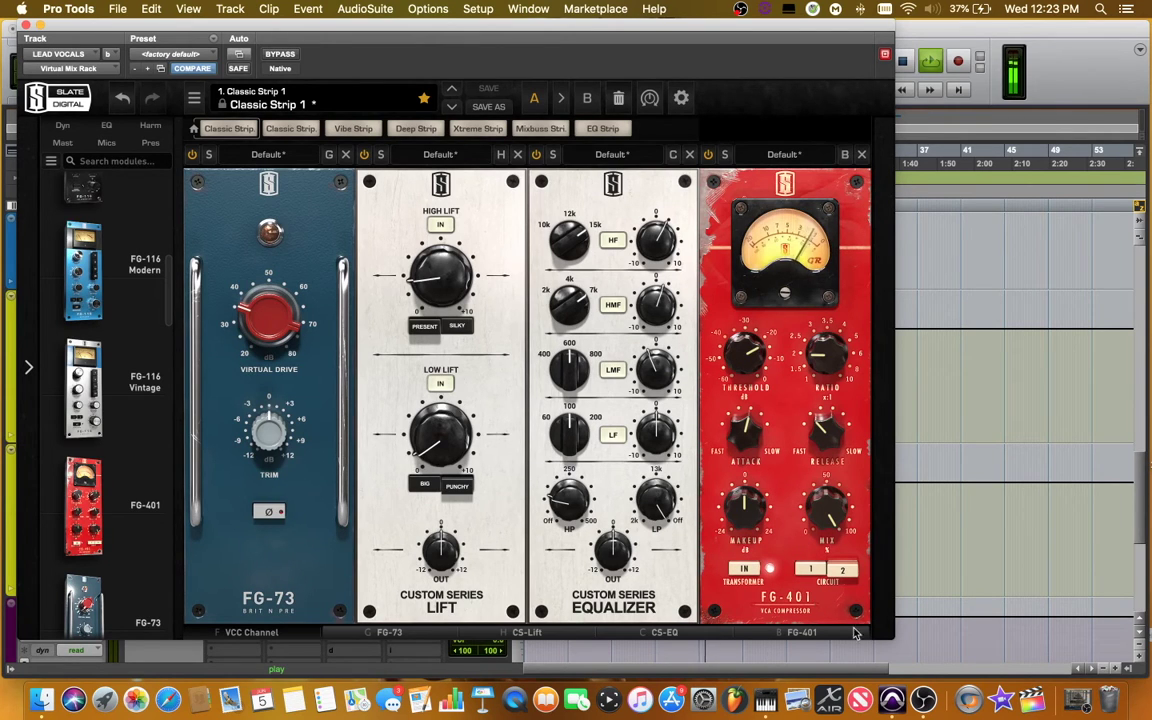
- Place the Revival module in the slot after the FG-401
{"action": "scroll", "coordinate": [150, 355], "scroll_direction": "down", "scroll_amount": 5}
{"action": "scroll", "coordinate": [150, 355], "scroll_direction": "down", "scroll_amount": 15}
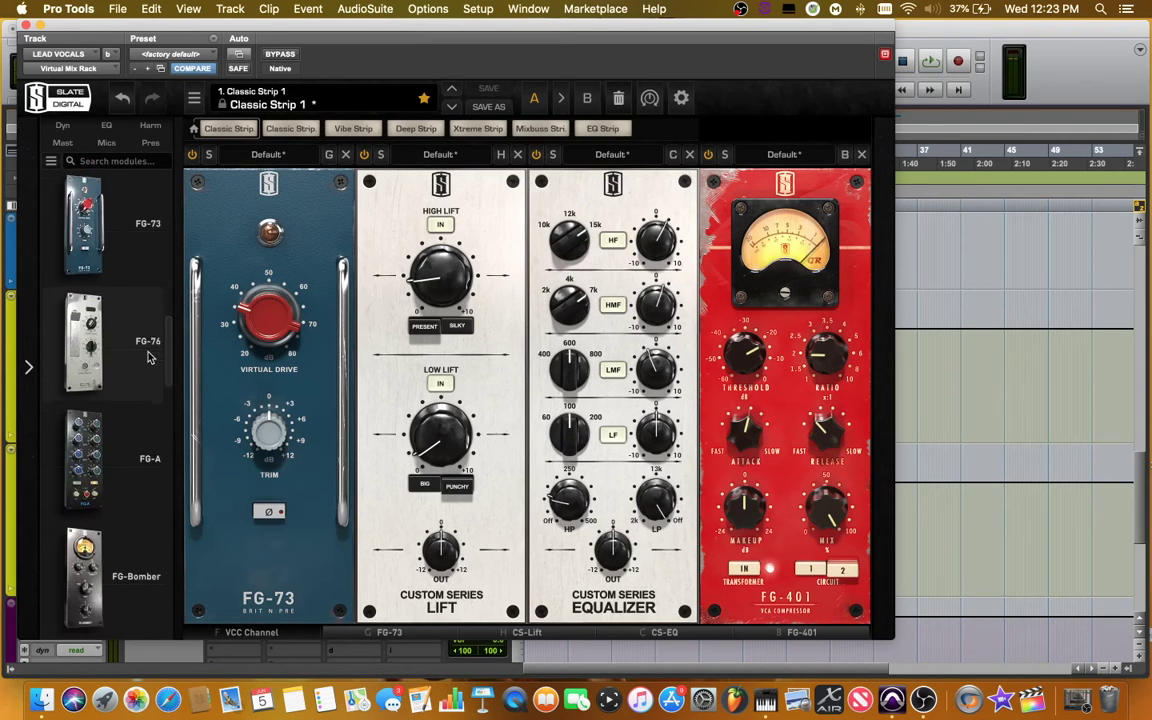
{"action": "scroll", "coordinate": [150, 355], "scroll_direction": "down", "scroll_amount": 12}
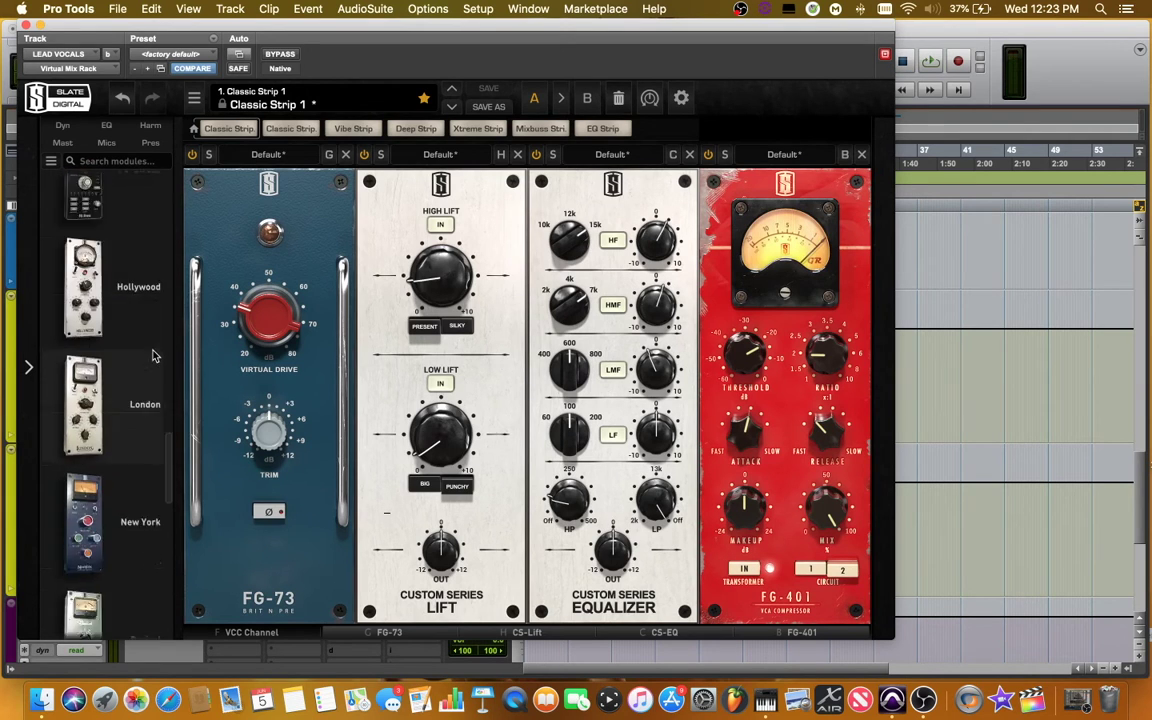
{"action": "left_click_drag", "start_coordinate": [121, 365], "coordinate": [836, 506]}
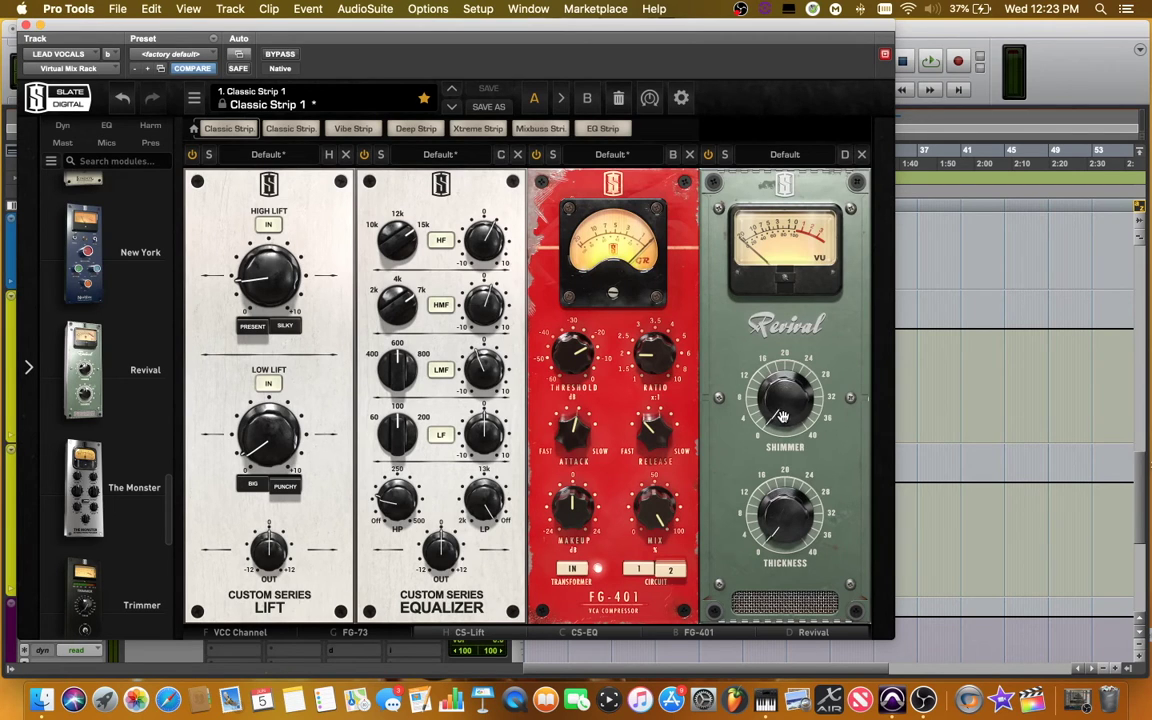
- Raise the Revival's Shimmer to about 6 and its Thickness to about 4 while the hook plays
{"action": "key", "text": "space"}
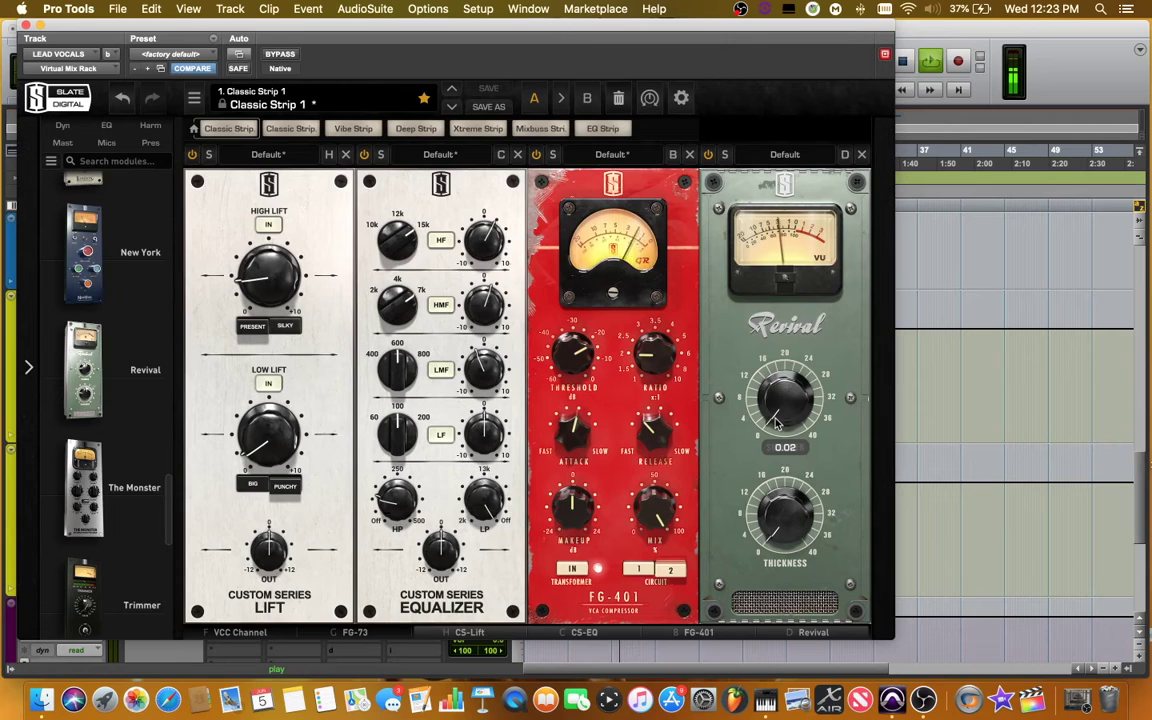
{"action": "left_click_drag", "start_coordinate": [777, 423], "coordinate": [773, 394]}
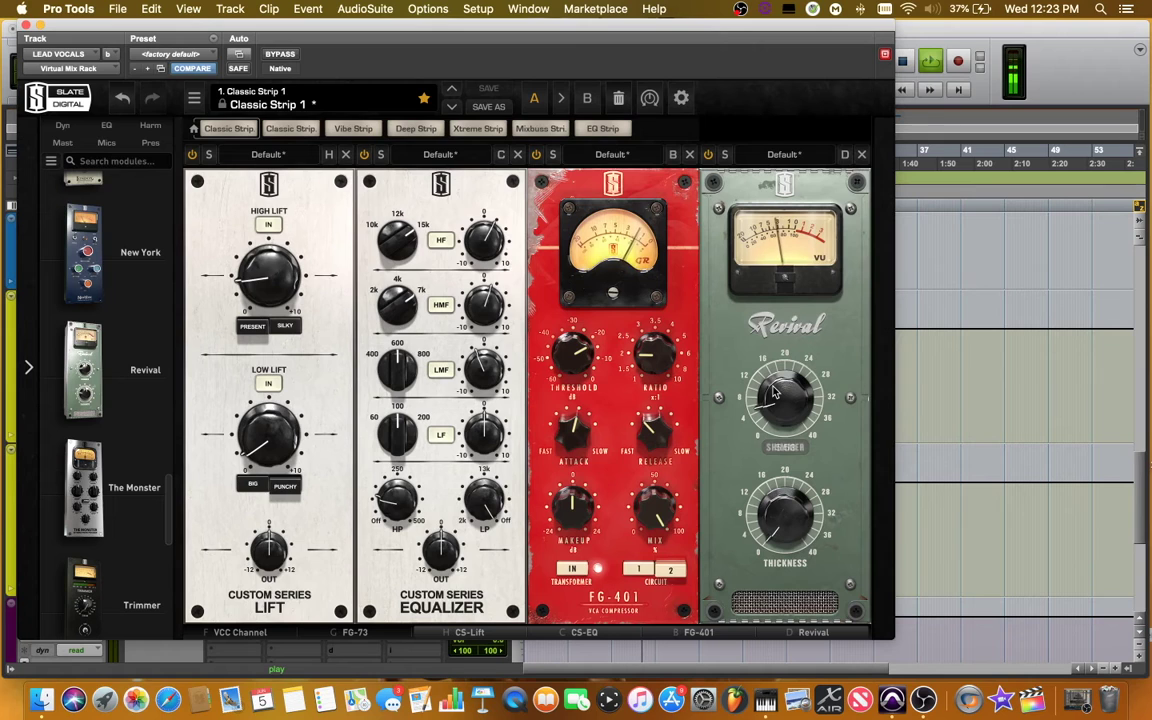
{"action": "left_click_drag", "start_coordinate": [779, 530], "coordinate": [782, 516]}
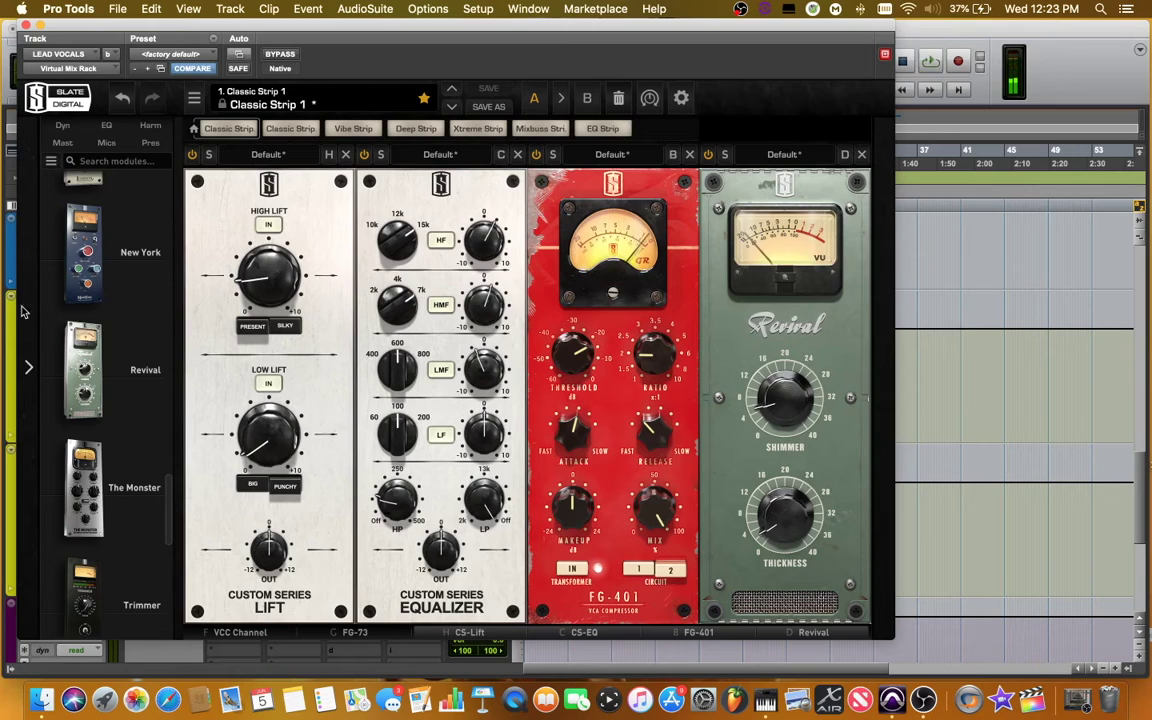
- Place the FG-Bomber module in the slot after the Revival
{"action": "scroll", "coordinate": [134, 342], "scroll_direction": "down", "scroll_amount": 3}
{"action": "scroll", "coordinate": [136, 346], "scroll_direction": "up", "scroll_amount": 5}
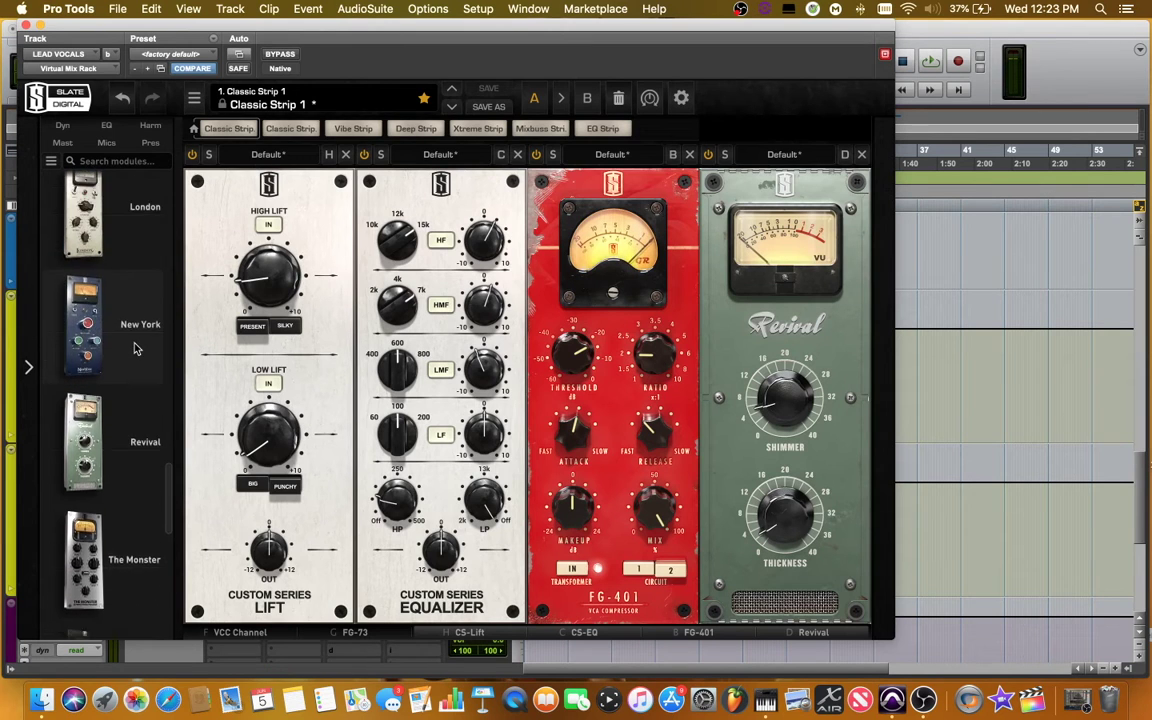
{"action": "scroll", "coordinate": [136, 348], "scroll_direction": "up", "scroll_amount": 10}
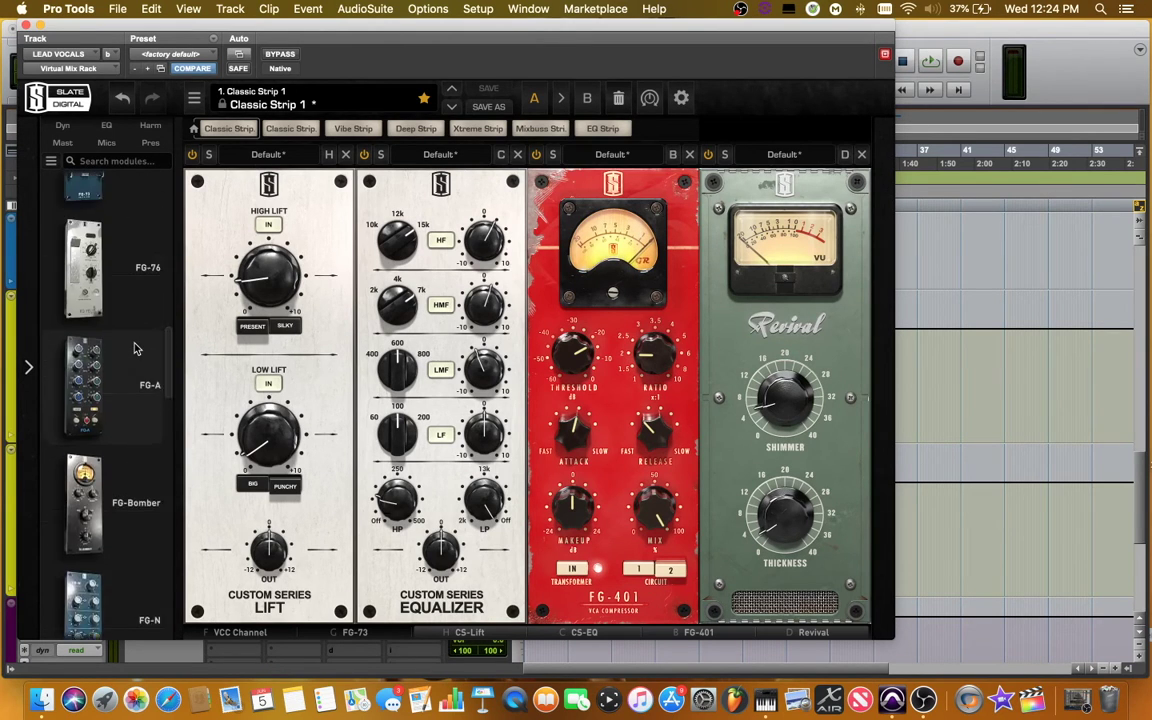
{"action": "scroll", "coordinate": [136, 348], "scroll_direction": "up", "scroll_amount": 10}
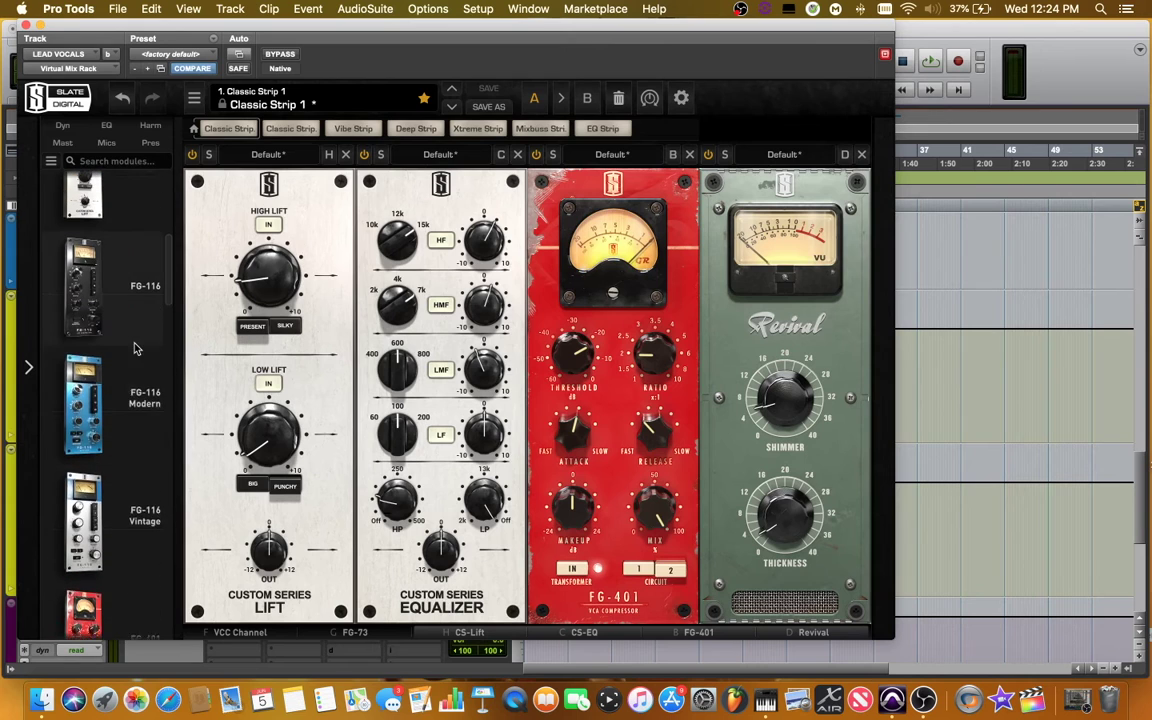
{"action": "scroll", "coordinate": [136, 348], "scroll_direction": "up", "scroll_amount": 6}
{"action": "scroll", "coordinate": [138, 348], "scroll_direction": "down", "scroll_amount": 15}
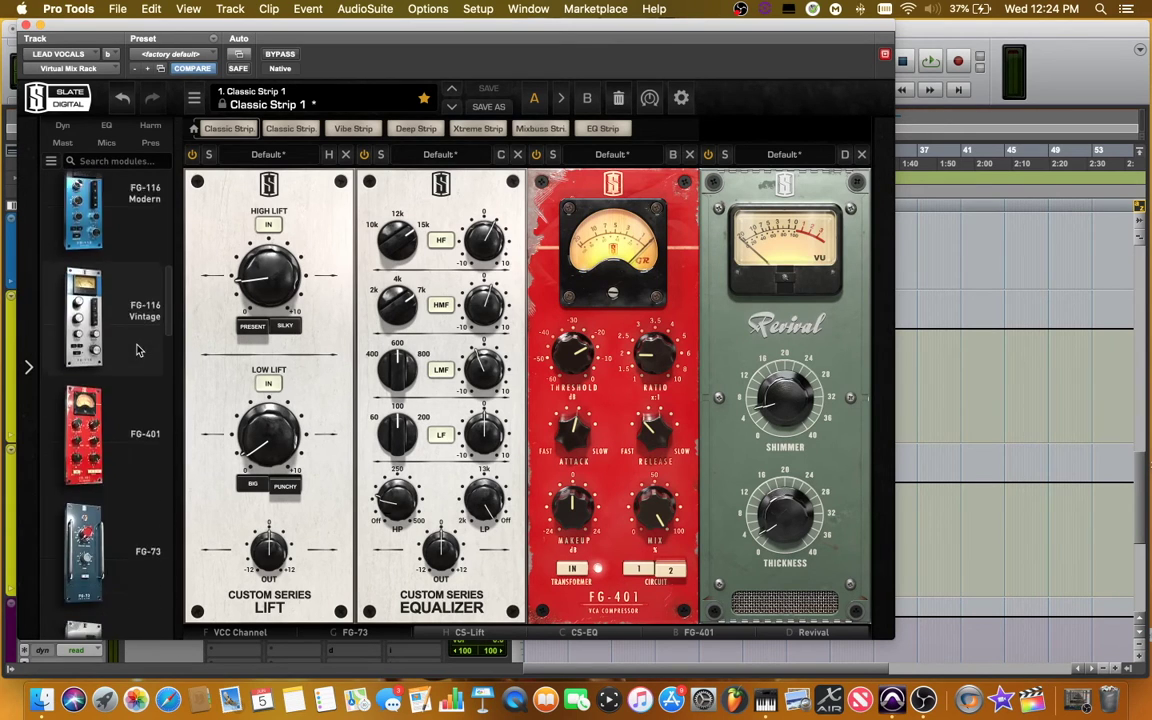
{"action": "scroll", "coordinate": [130, 300], "scroll_direction": "down", "scroll_amount": 2}
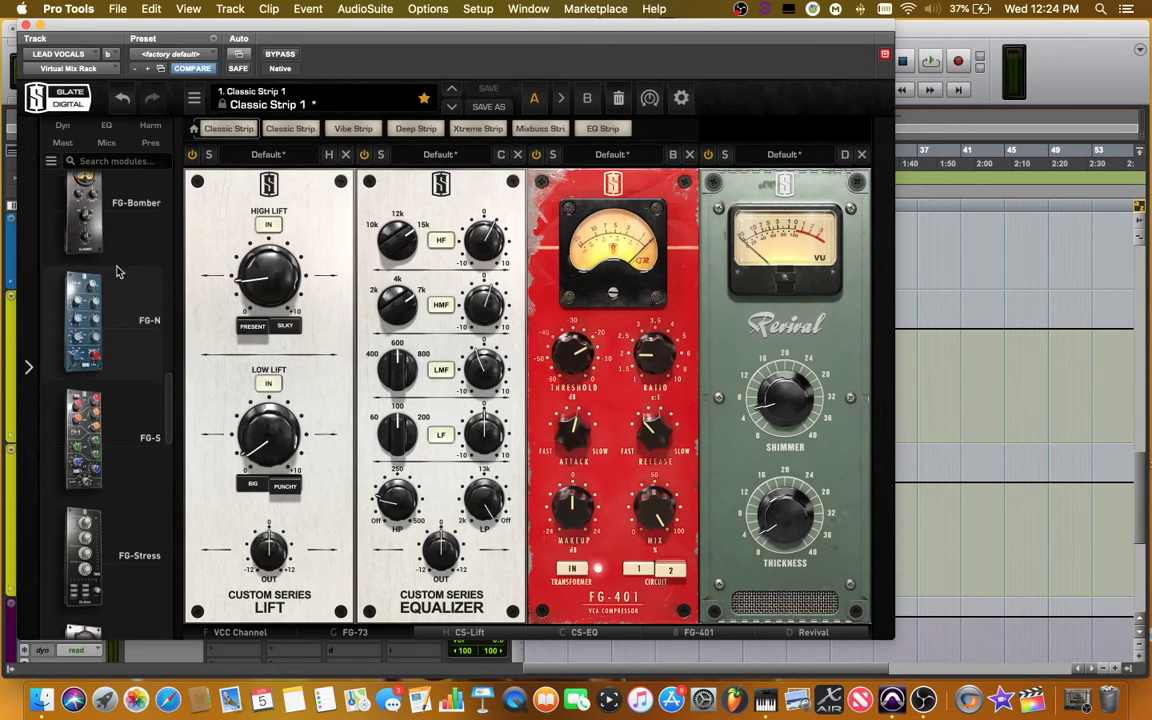
{"action": "left_click_drag", "start_coordinate": [111, 193], "coordinate": [758, 494]}
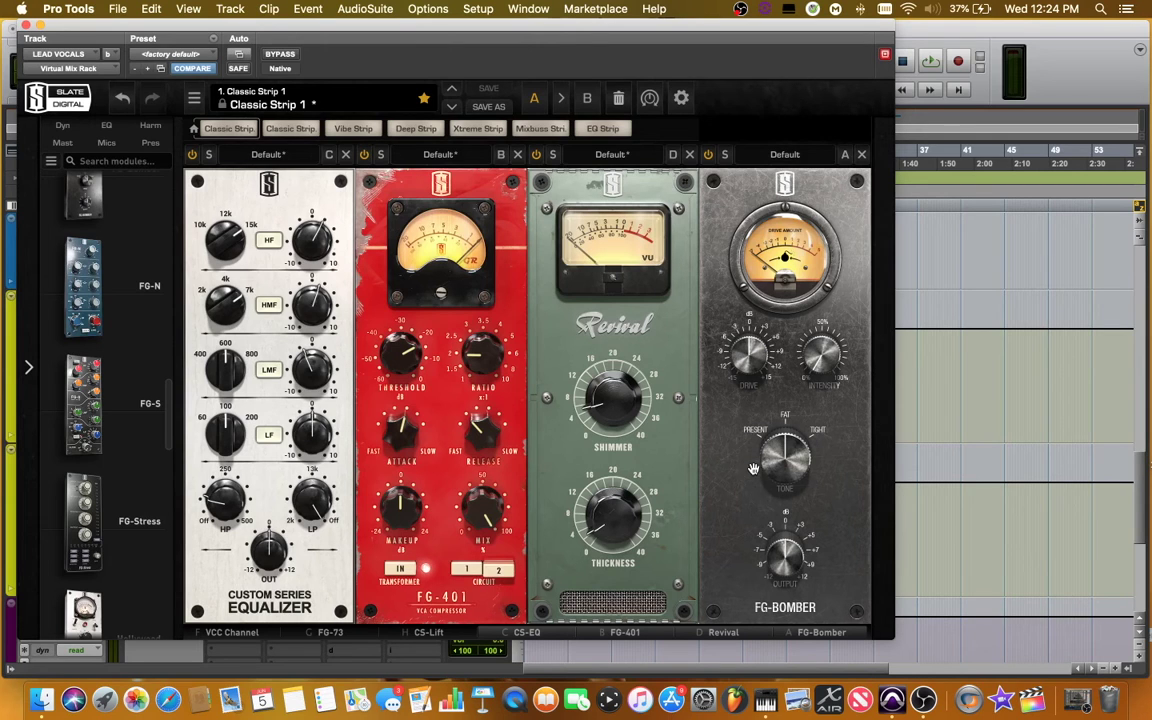
- Lower the FG-Bomber's Drive to about -2.8 dB and raise its Intensity to about 50%
{"action": "mouse_move", "coordinate": [752, 350]}
{"action": "left_click_drag", "start_coordinate": [750, 352], "coordinate": [743, 359]}
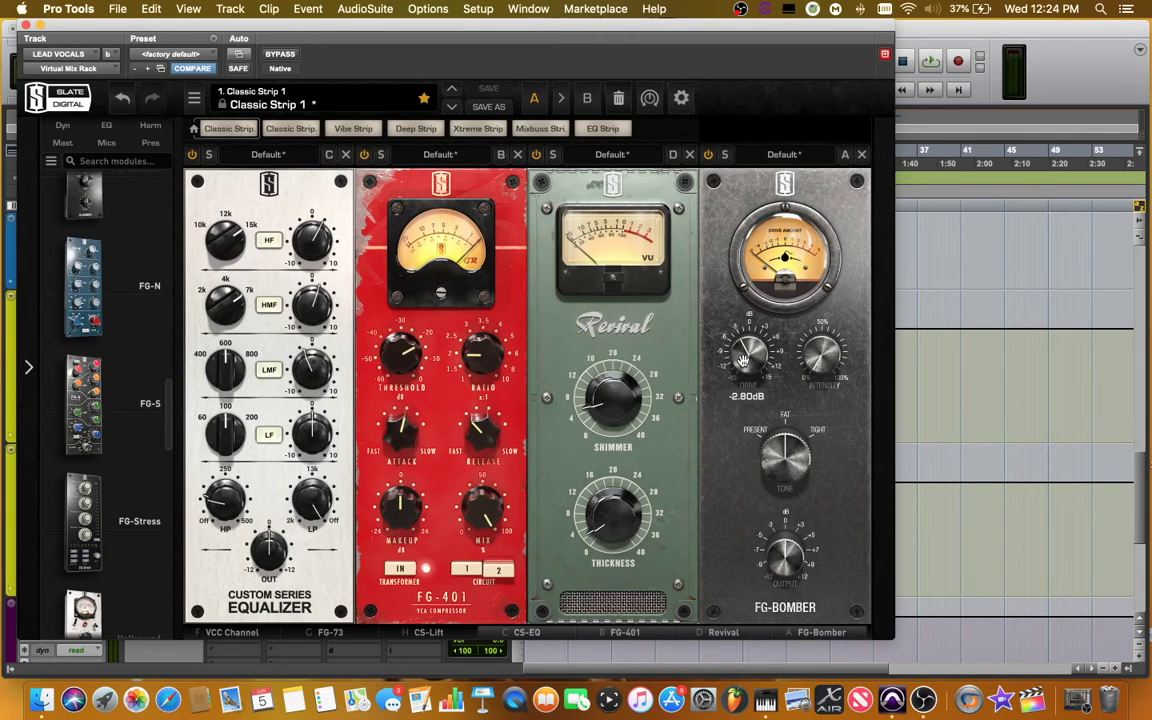
{"action": "mouse_move", "coordinate": [824, 330]}
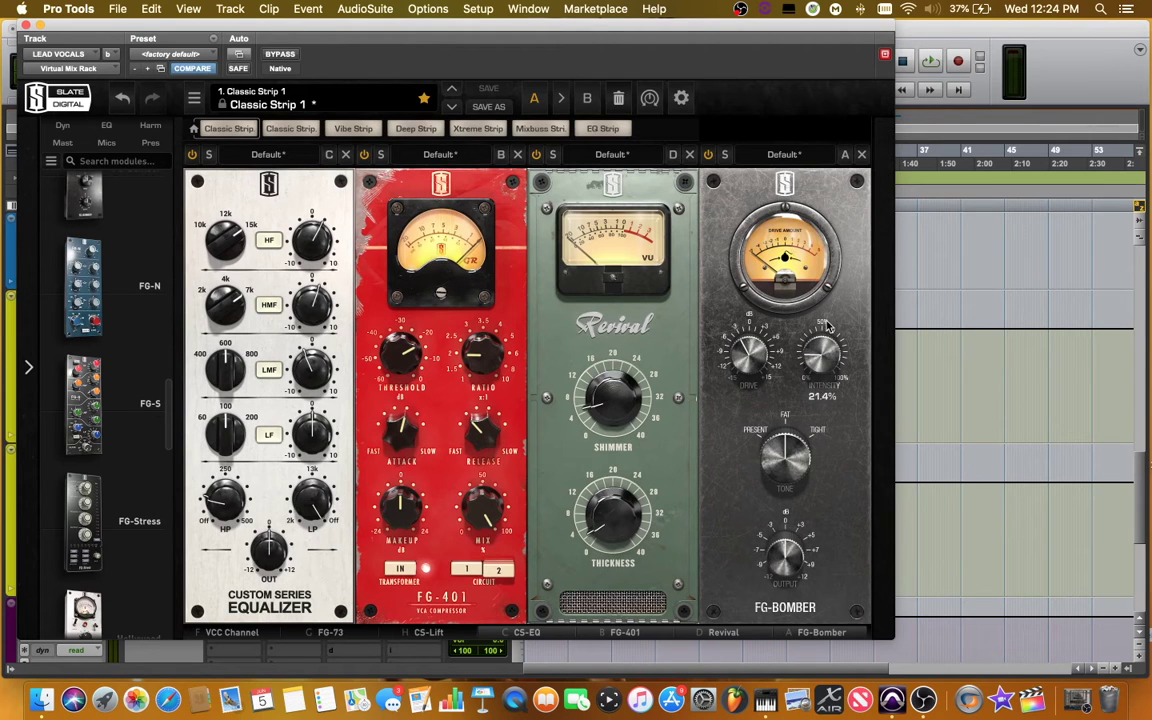
{"action": "left_click_drag", "start_coordinate": [826, 328], "coordinate": [808, 382]}
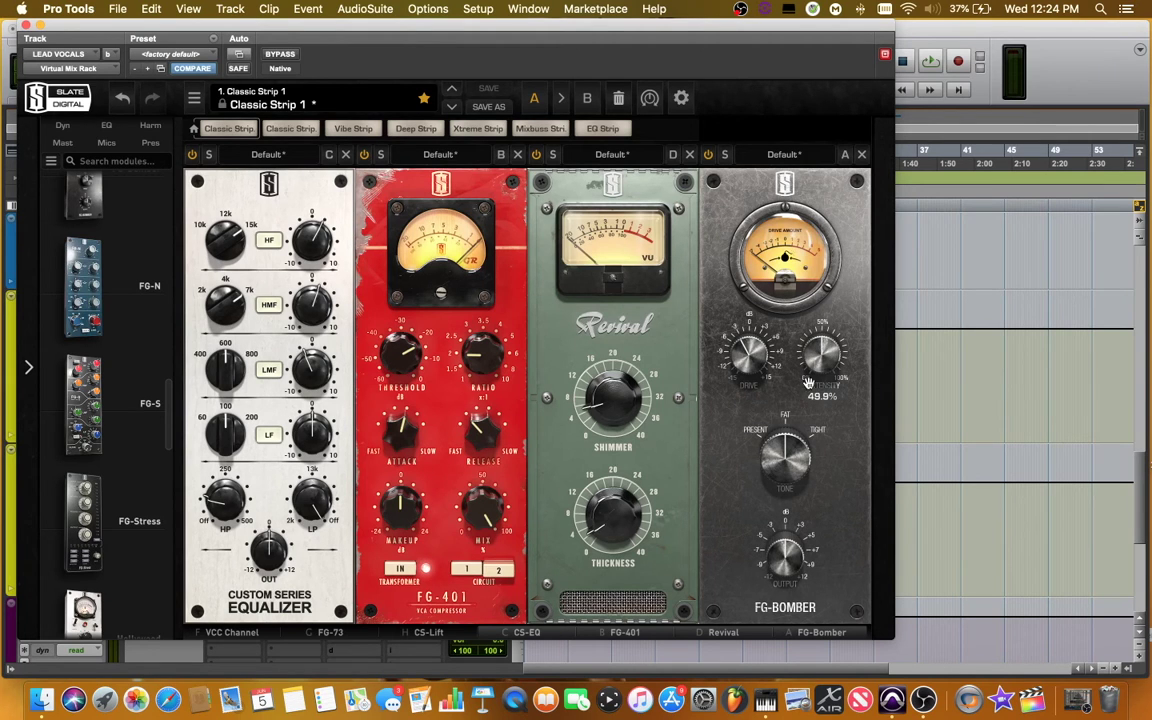
- Audition the FG-Bomber's Tone settings while the hook plays, and close the Virtual Mix Rack
{"action": "mouse_move", "coordinate": [782, 458]}
{"action": "key", "text": "space"}
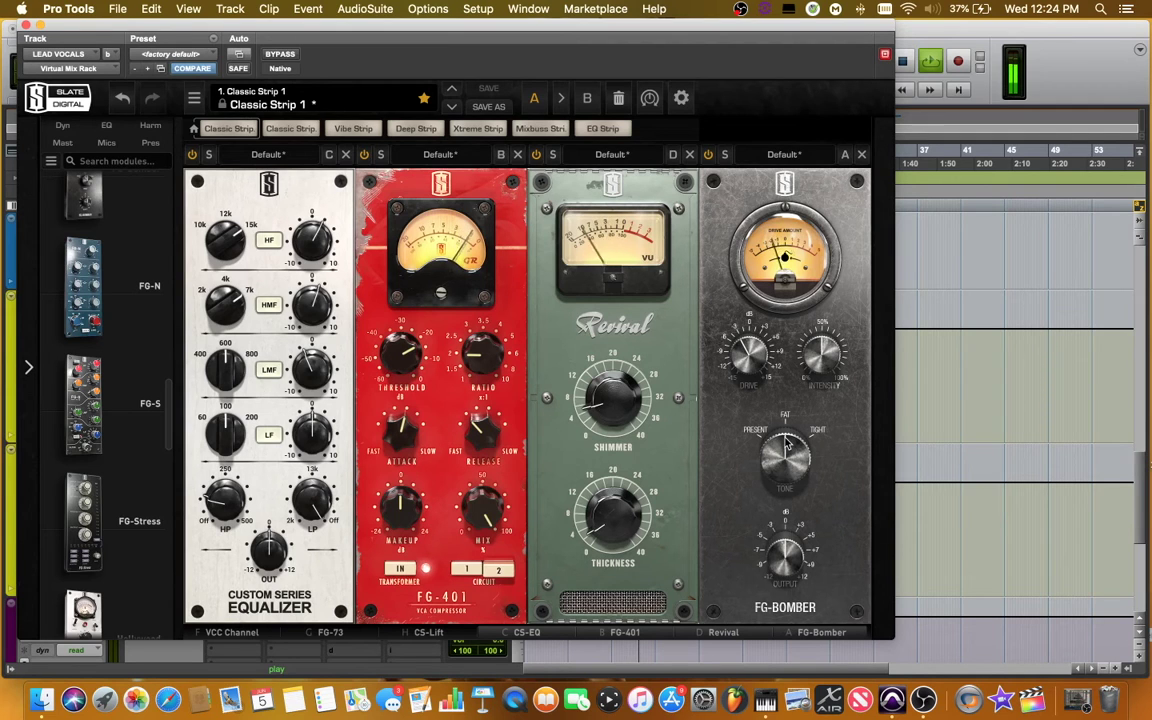
{"action": "left_click_drag", "start_coordinate": [787, 444], "coordinate": [777, 474]}
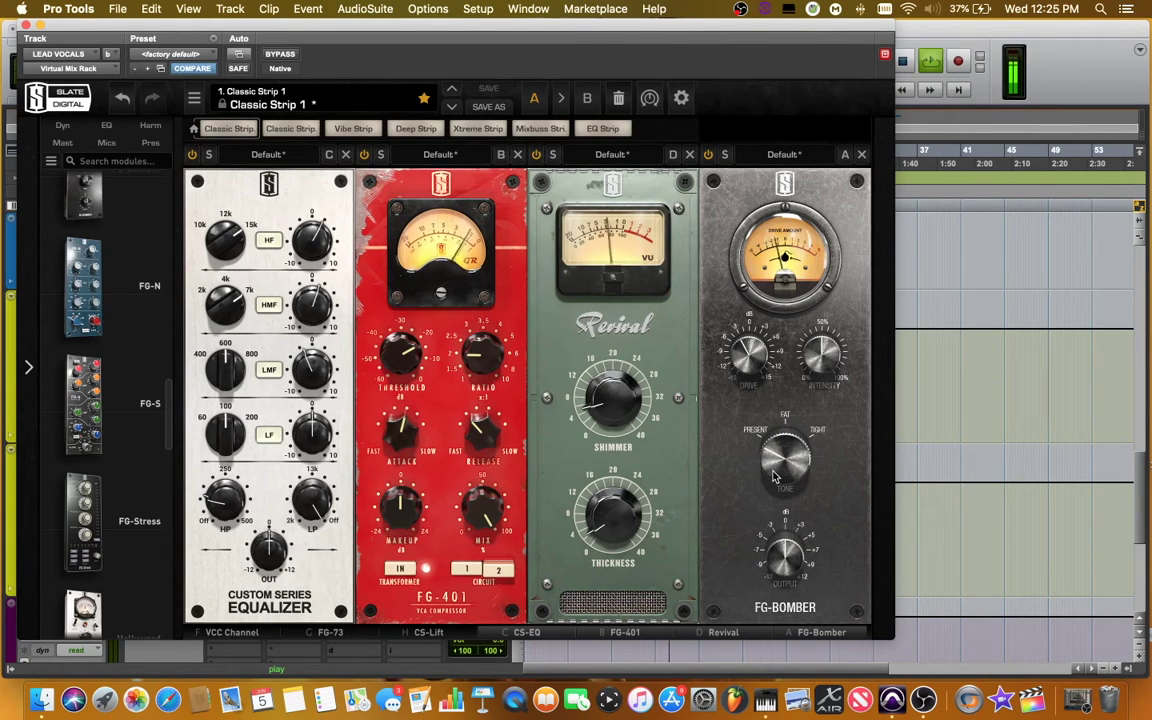
{"action": "left_click_drag", "start_coordinate": [783, 467], "coordinate": [791, 347]}
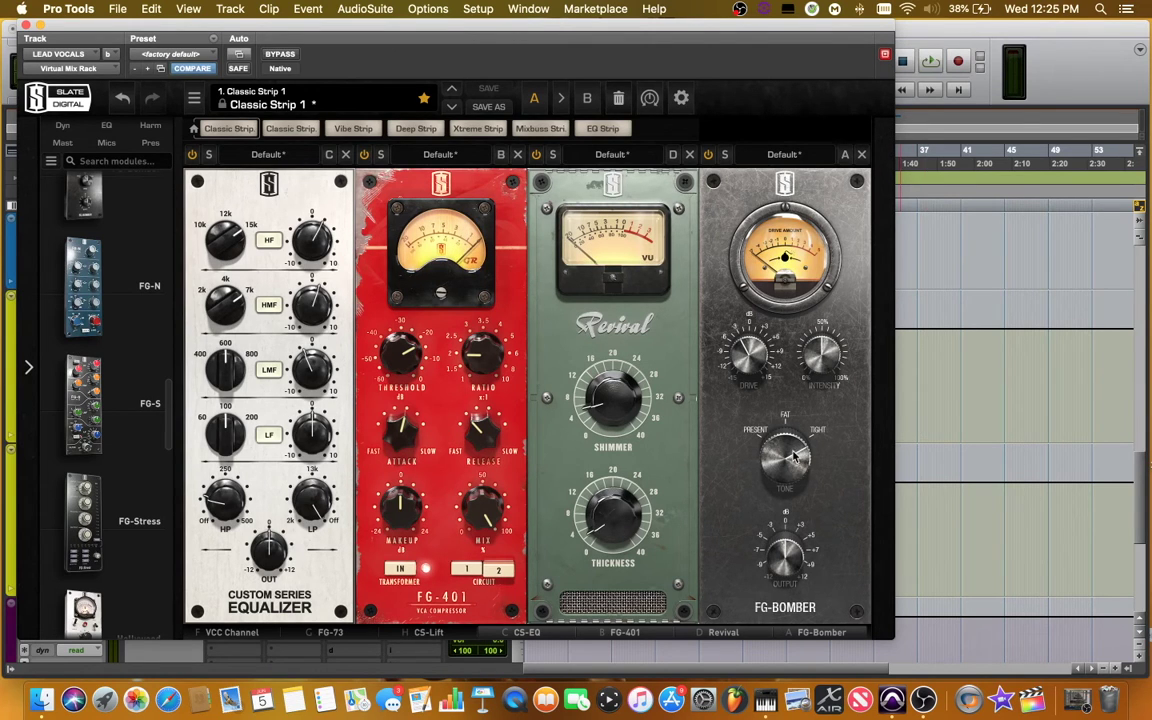
{"action": "left_click_drag", "start_coordinate": [793, 443], "coordinate": [765, 538]}
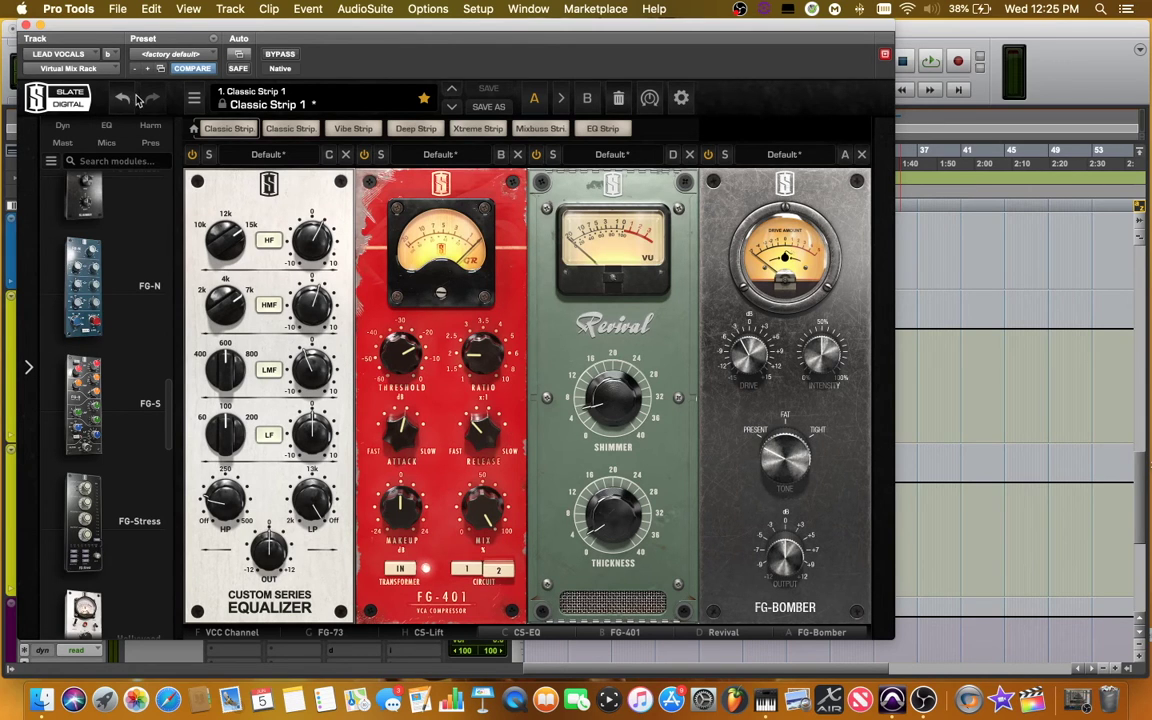
{"action": "left_click", "coordinate": [25, 25]}
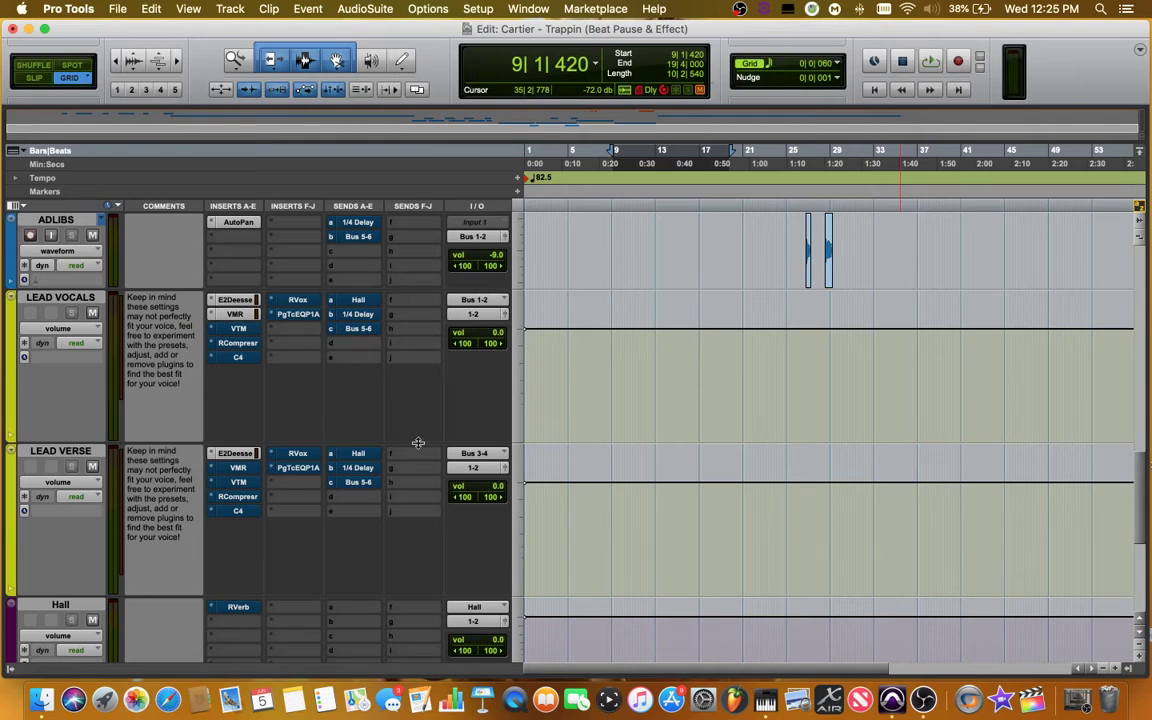
- Enable the Virtual Tape Machines on LEAD VOCALS and set its input to about -3.09 dB with the linked output at +3.09 dB
{"action": "left_click", "coordinate": [238, 329]}
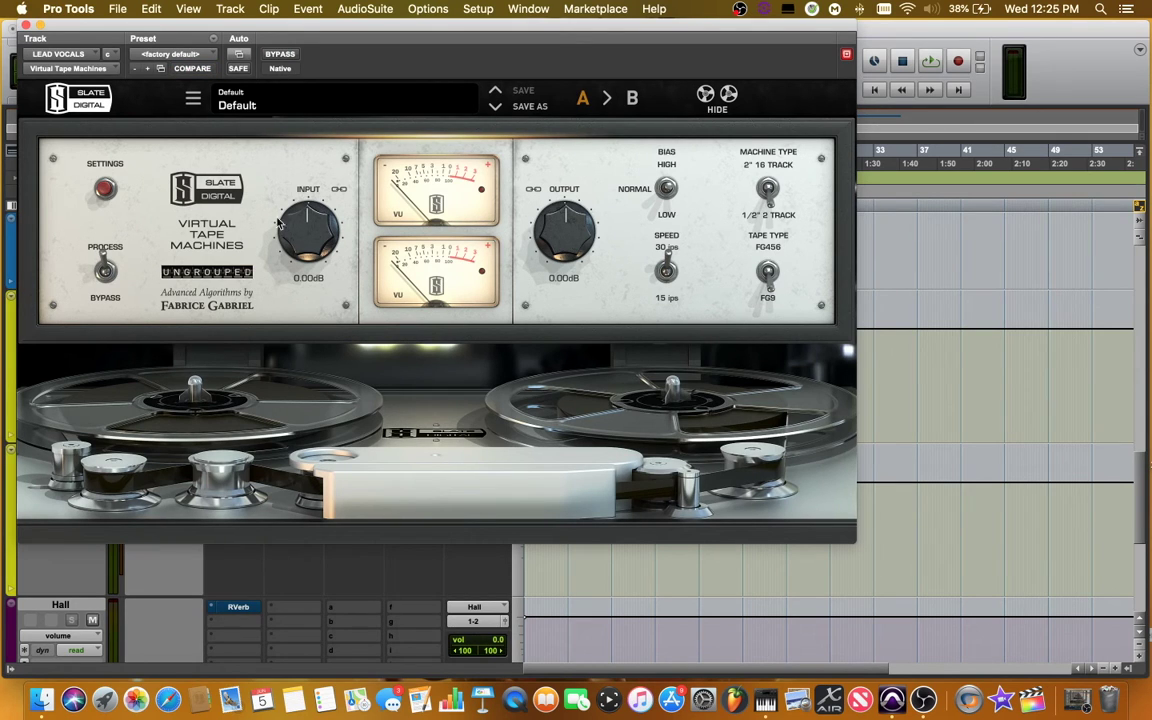
{"action": "mouse_move", "coordinate": [298, 219]}
{"action": "left_mouse_down"}
{"action": "mouse_move", "coordinate": [296, 230]}
{"action": "mouse_move", "coordinate": [296, 217]}
{"action": "left_mouse_up"}
{"action": "key", "text": "space"}
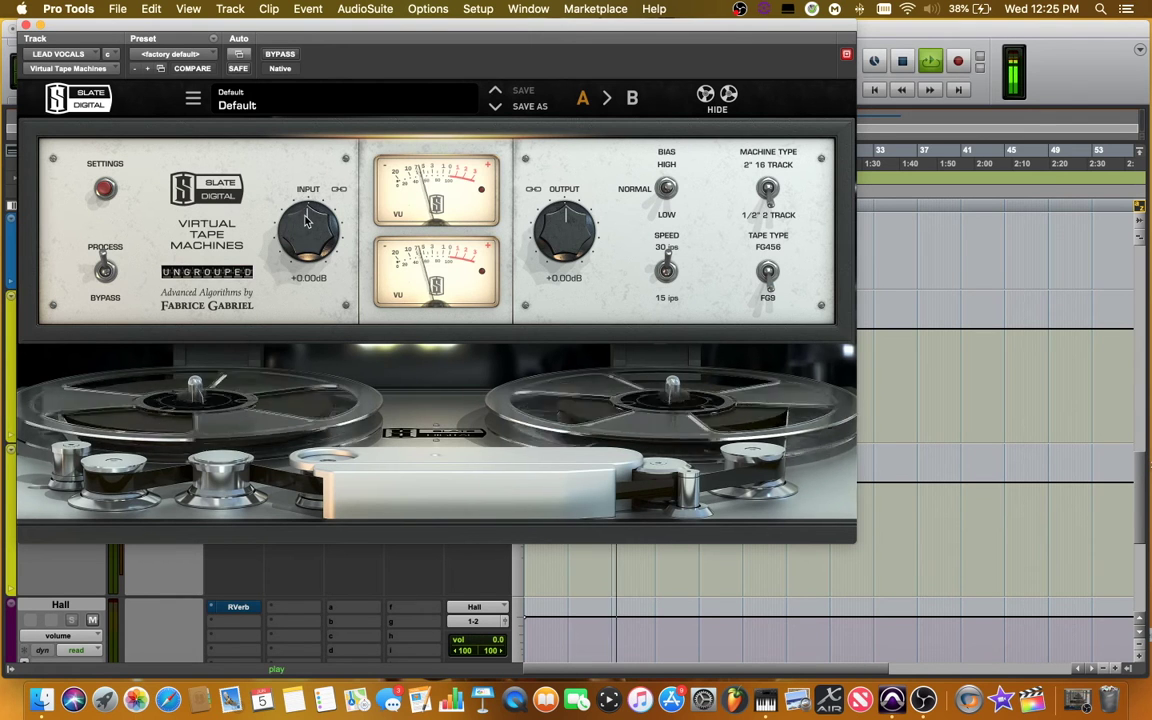
{"action": "left_click_drag", "start_coordinate": [307, 218], "coordinate": [297, 226]}
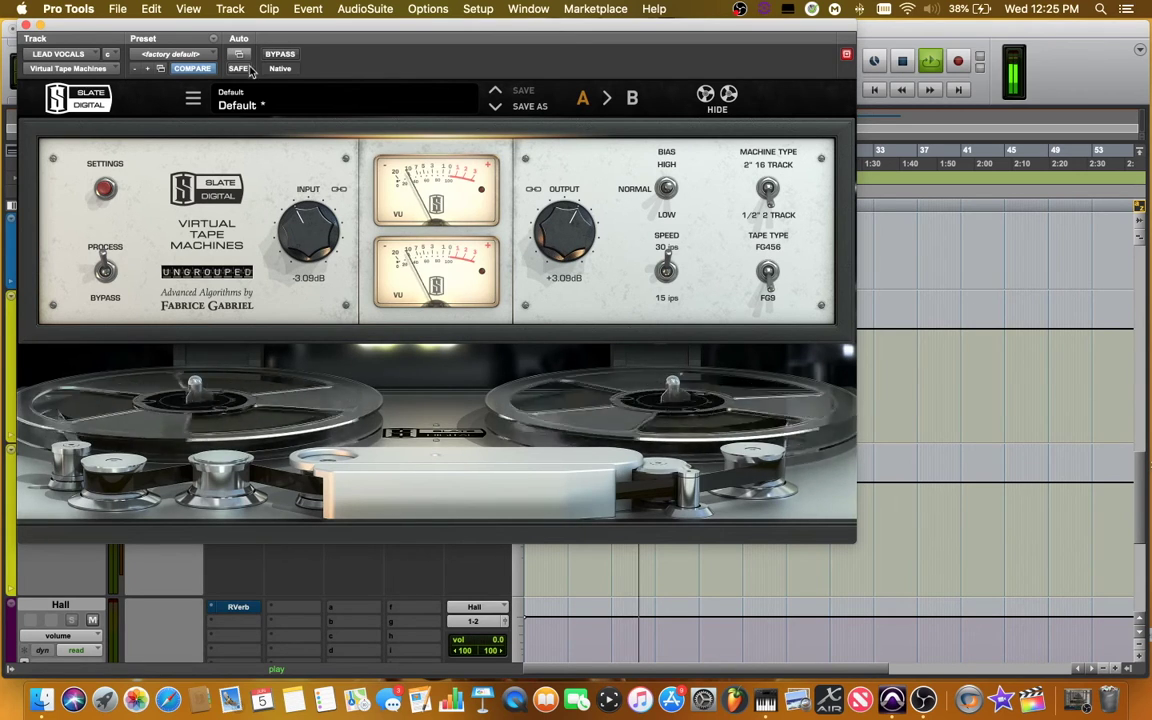
- Compare the hook with the Virtual Tape Machines bypassed and active, and close the plug-in with it active
{"action": "left_click", "coordinate": [285, 55]}
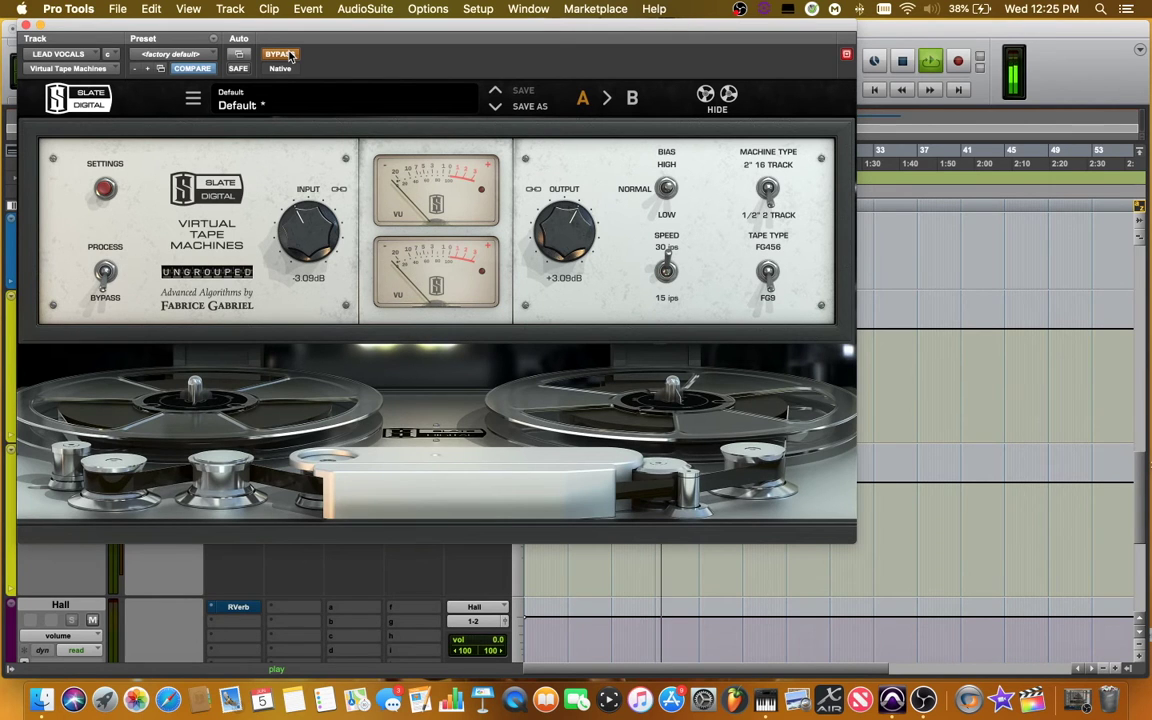
{"action": "left_click", "coordinate": [288, 55]}
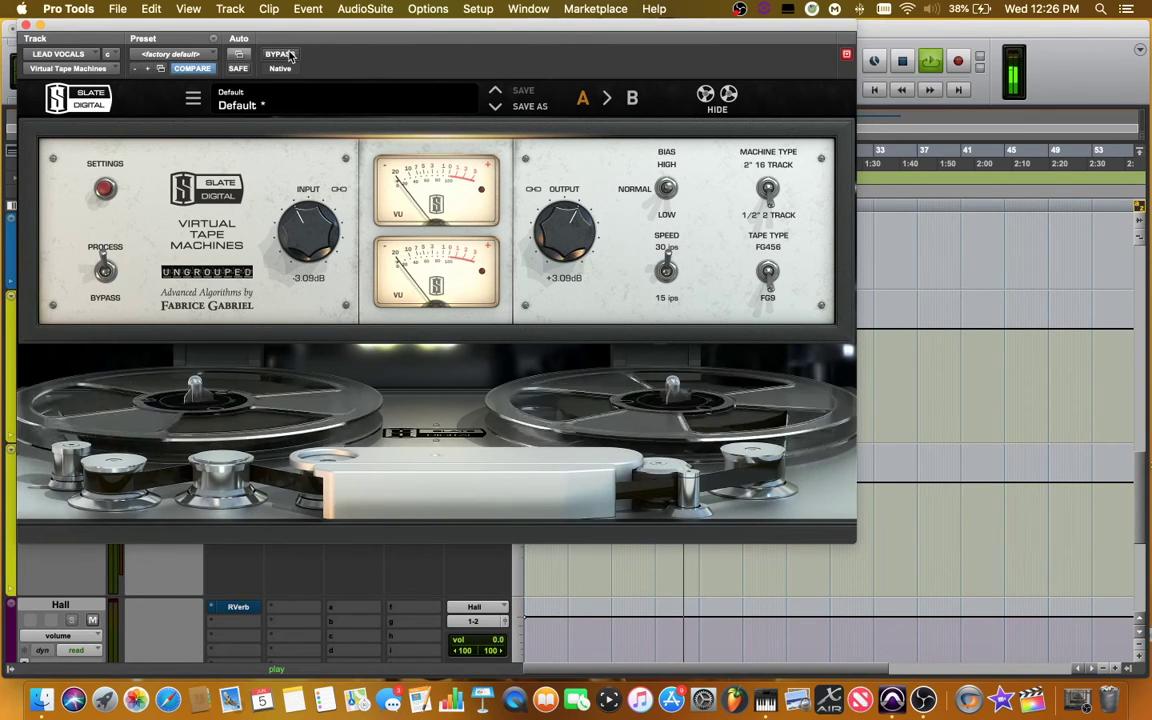
{"action": "key", "text": "space"}
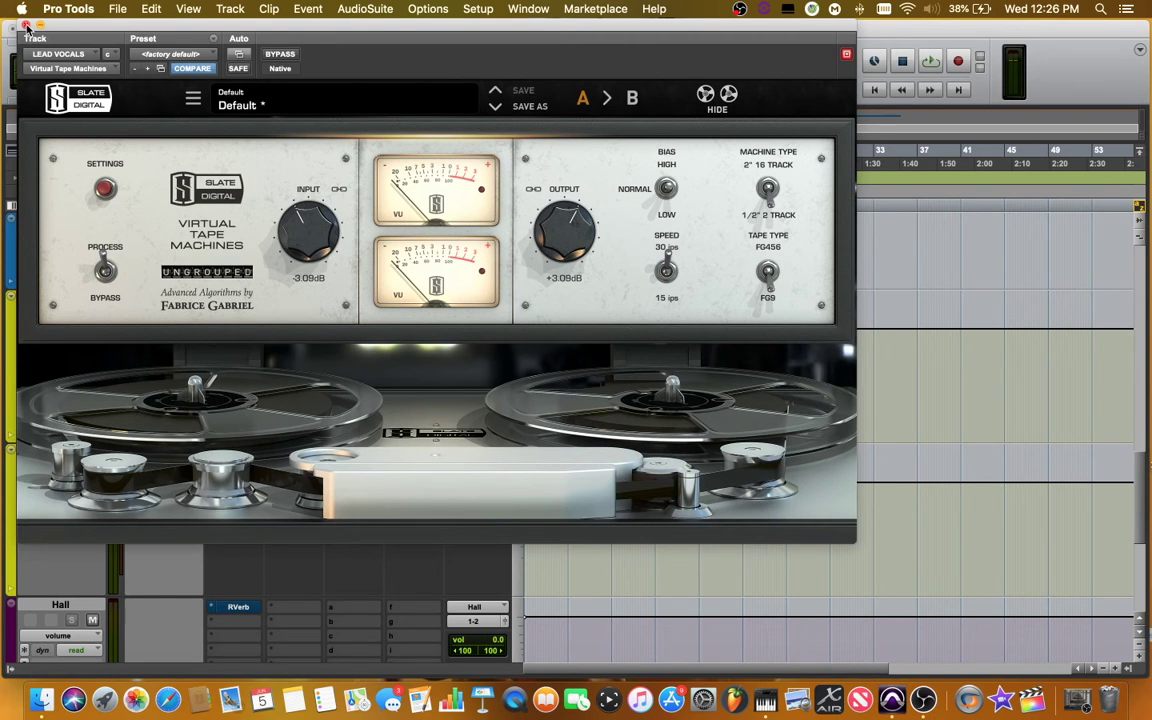
{"action": "left_click", "coordinate": [26, 24]}
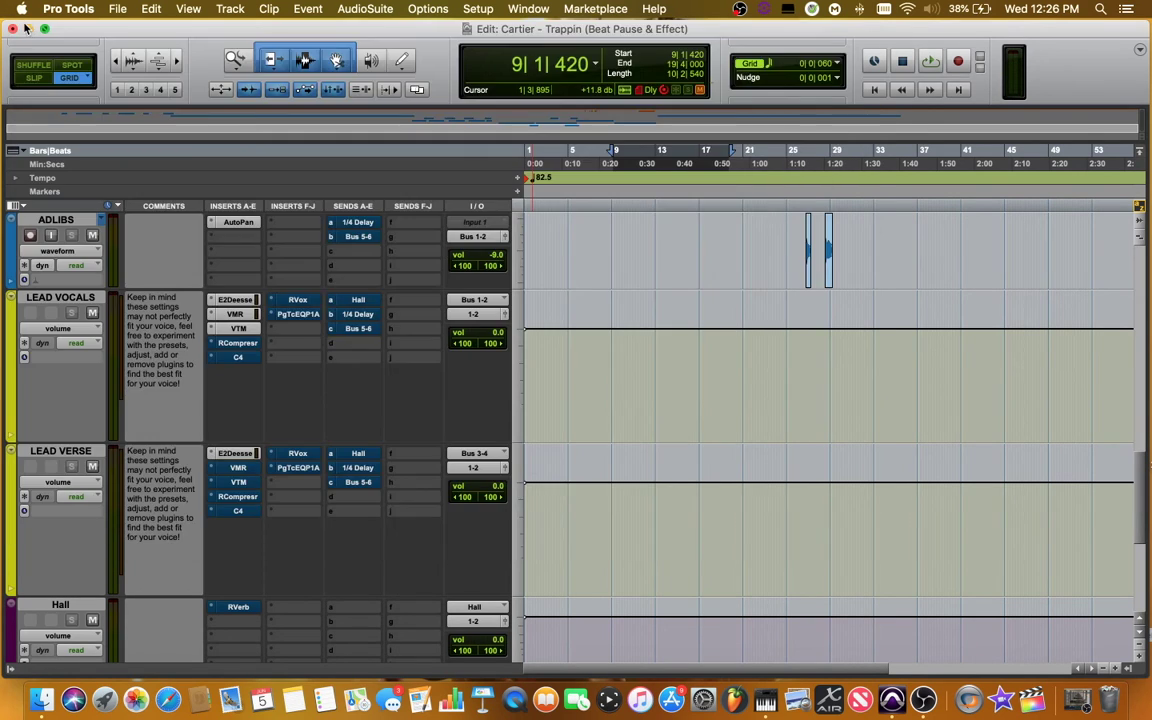
- Set the Renaissance Compressor on LEAD VOCALS to Manual and Opto, with attack 3.16, release 352 and ratio 3.09
{"action": "left_click", "coordinate": [248, 345]}
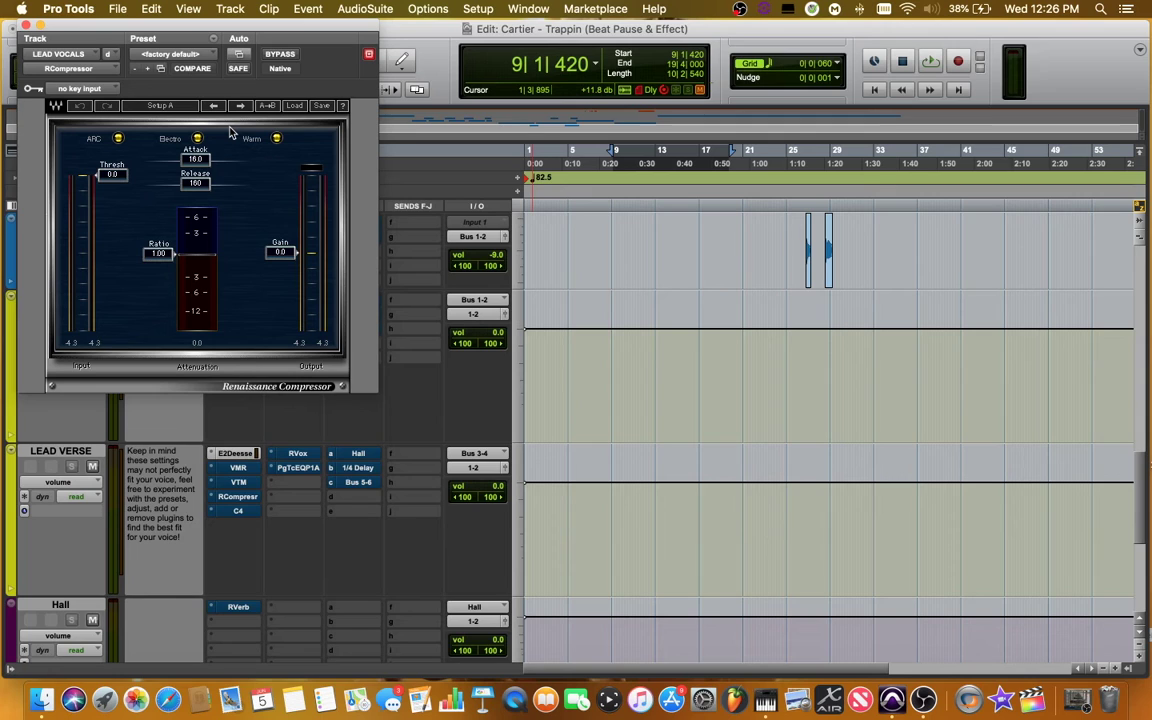
{"action": "left_click", "coordinate": [198, 139]}
{"action": "left_click", "coordinate": [118, 139]}
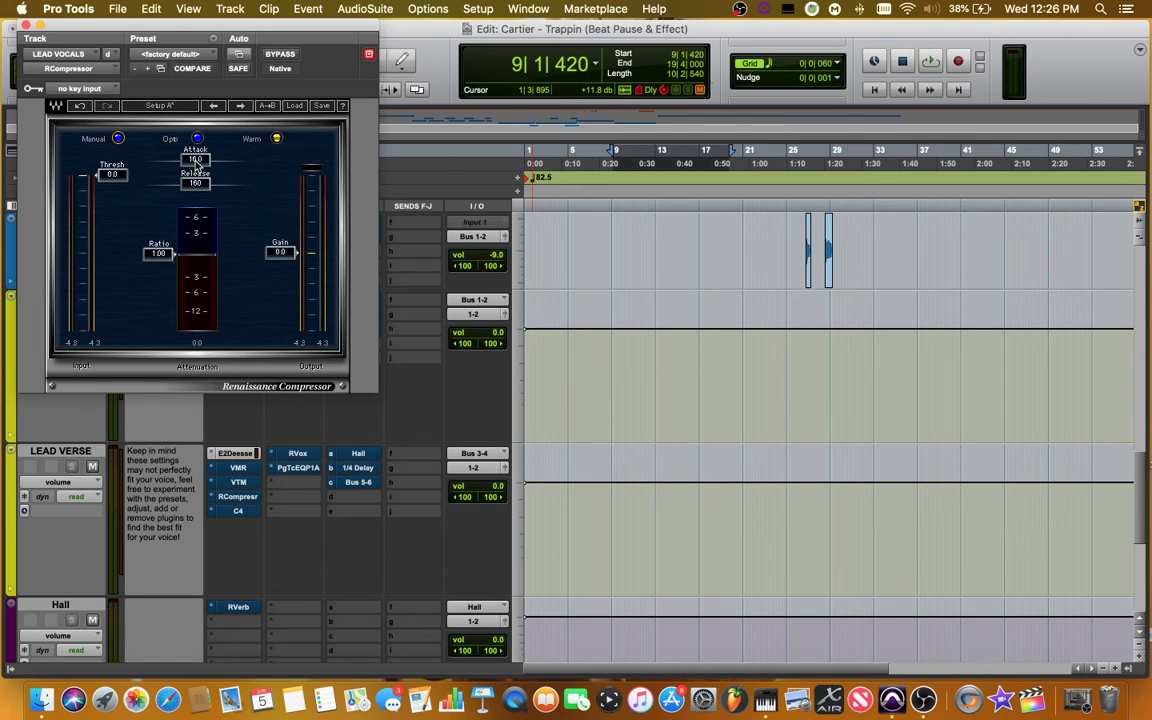
{"action": "left_click_drag", "start_coordinate": [197, 163], "coordinate": [177, 162]}
{"action": "left_click_drag", "start_coordinate": [196, 184], "coordinate": [206, 184]}
{"action": "left_click_drag", "start_coordinate": [158, 253], "coordinate": [161, 279]}
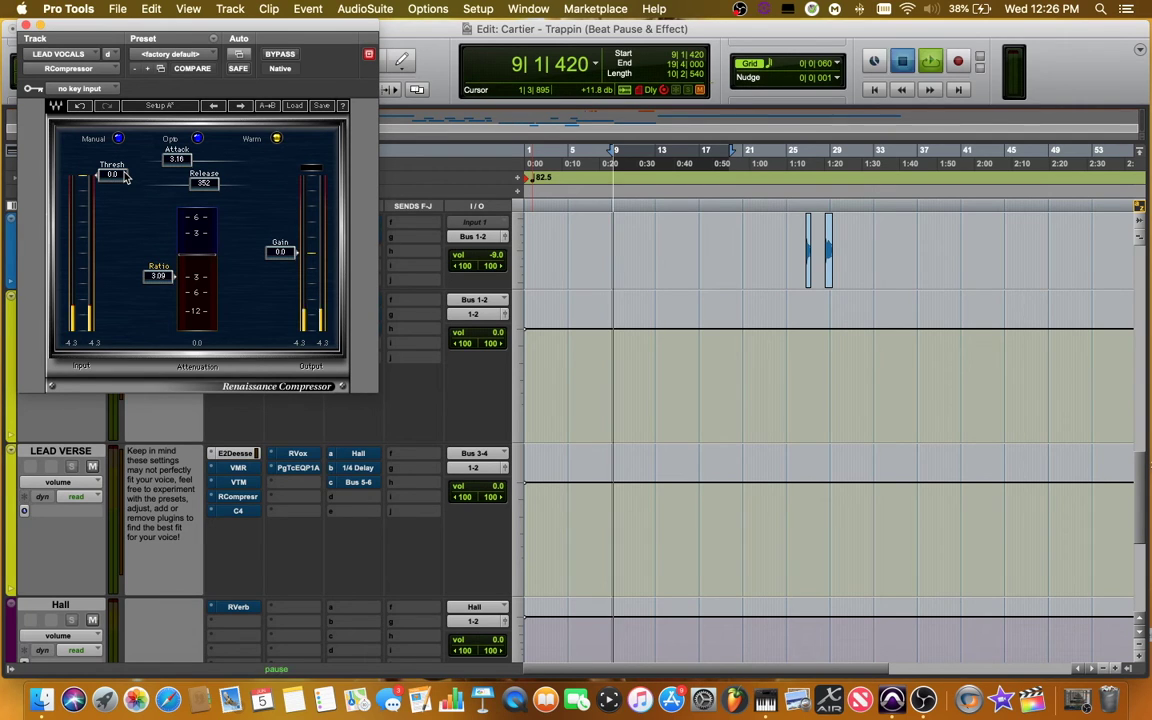
- Lower the Renaissance Compressor's threshold to -16.7 while the hook plays
{"action": "key", "text": "space"}
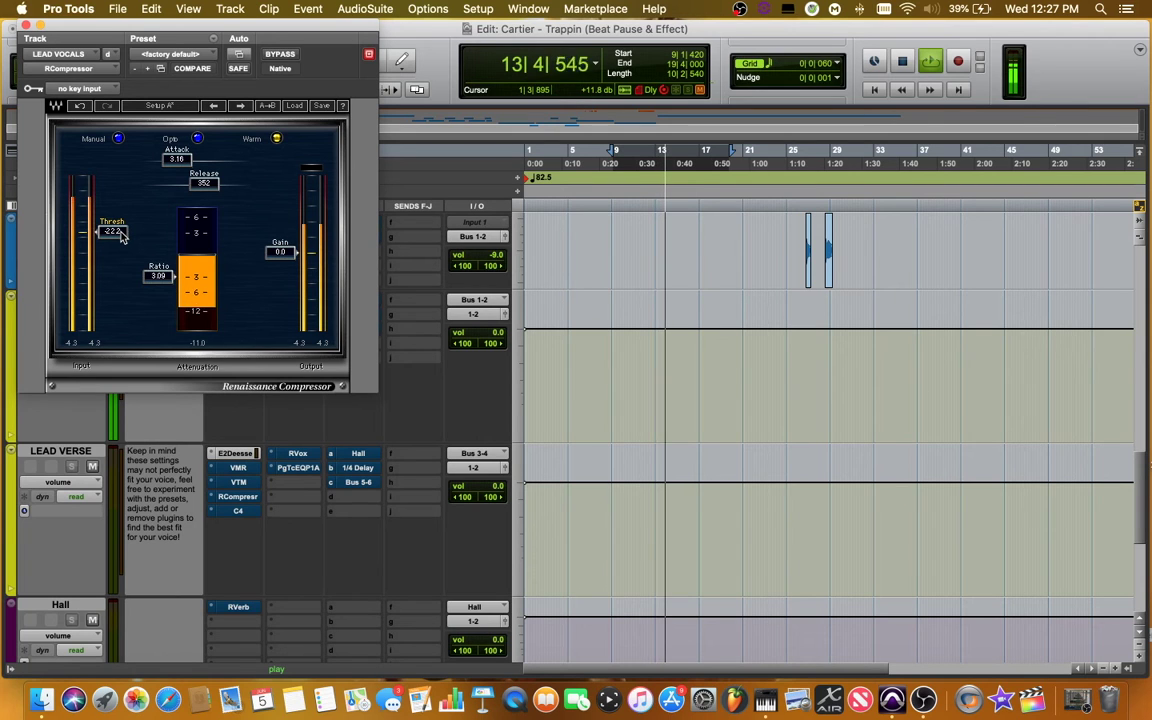
{"action": "left_click_drag", "start_coordinate": [118, 230], "coordinate": [117, 224]}
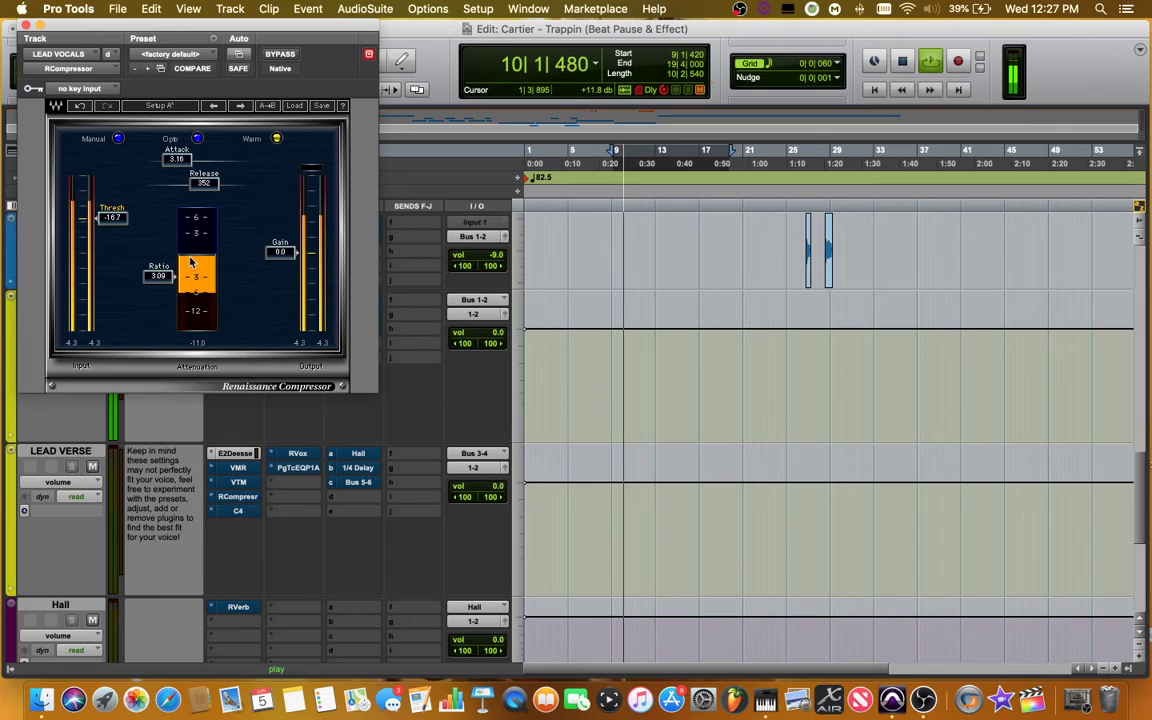
{"action": "key", "text": "space"}
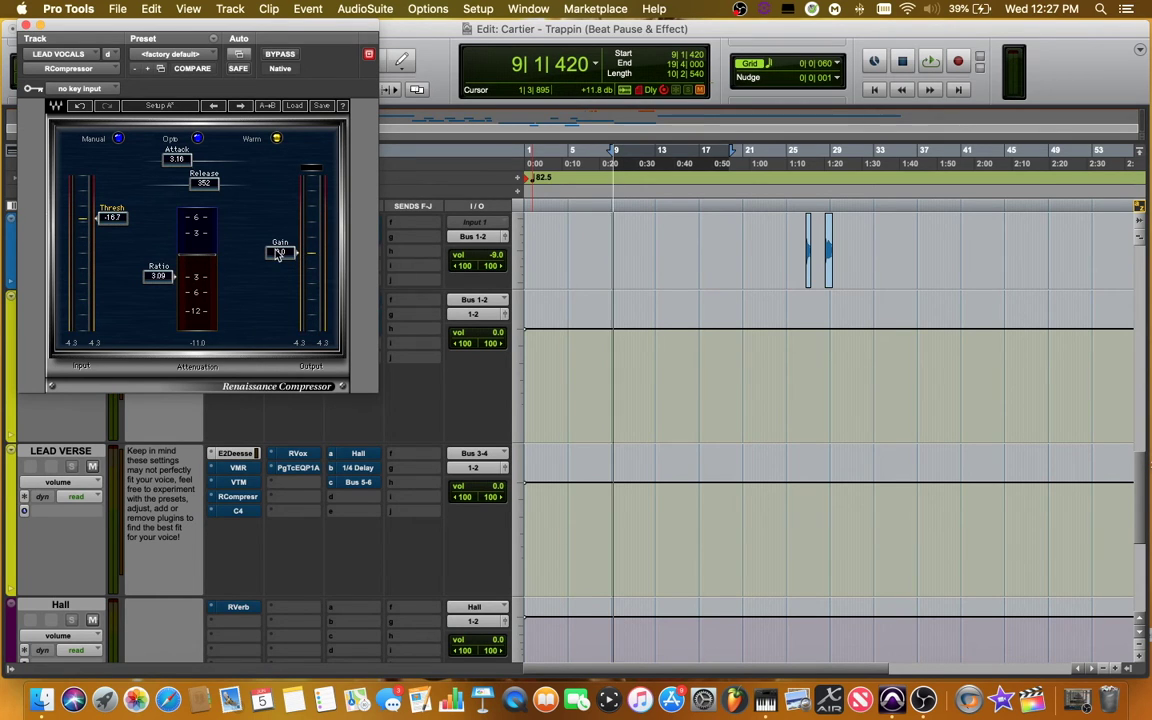
- Trim the Renaissance Compressor's gain to -0.7 during playback and close the plug-in
{"action": "key", "text": "space"}
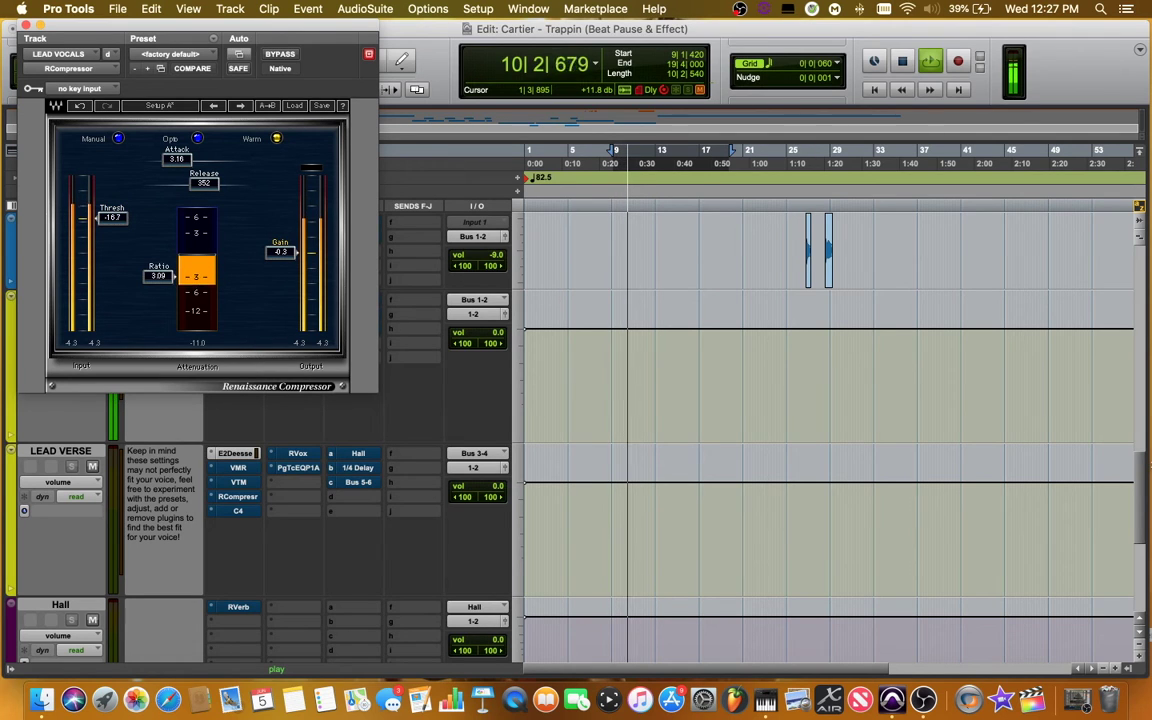
{"action": "left_click_drag", "start_coordinate": [281, 252], "coordinate": [281, 254]}
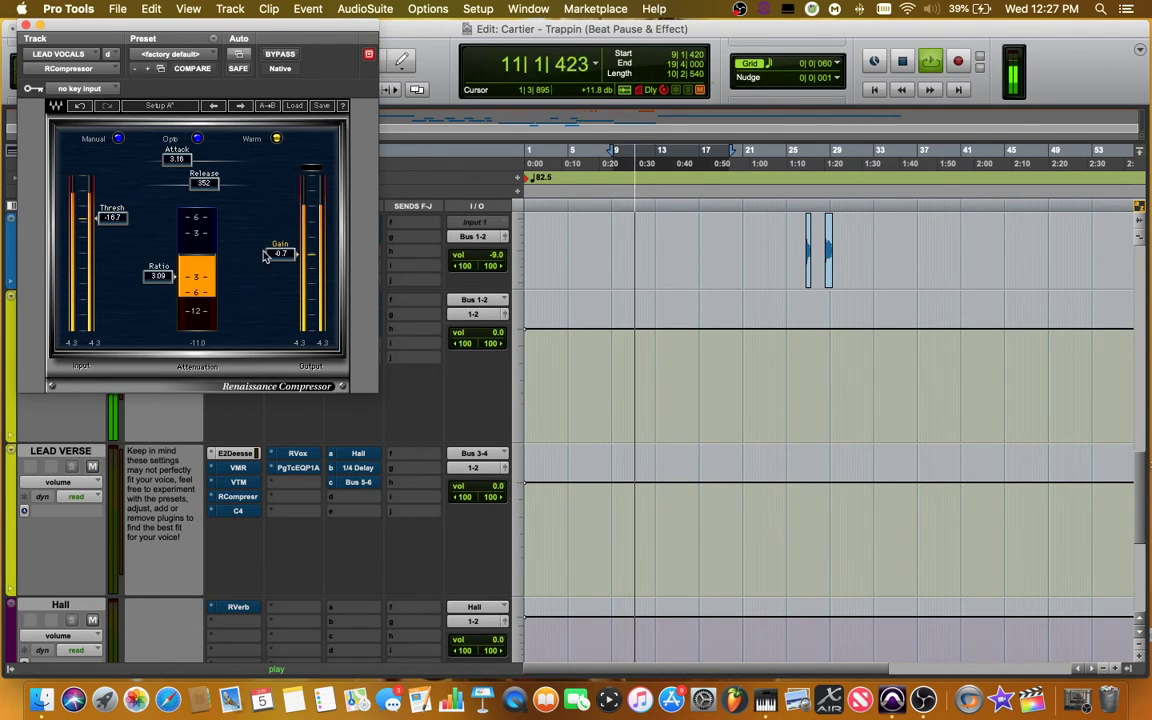
{"action": "left_click", "coordinate": [26, 24]}
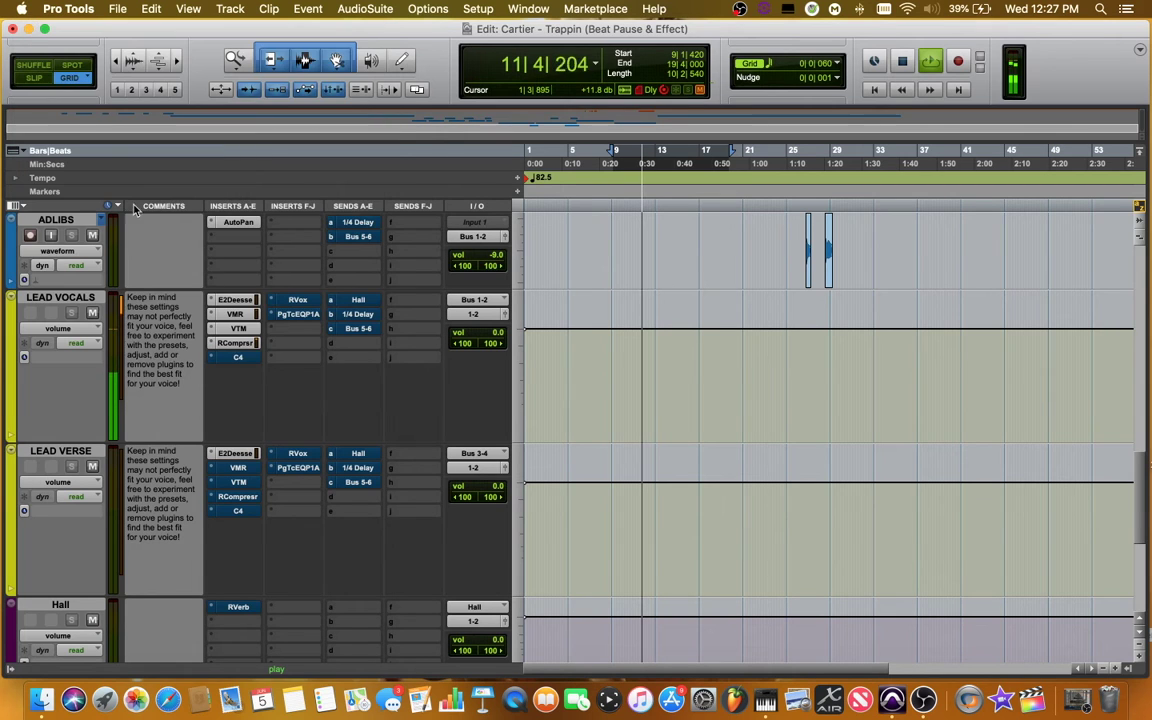
{"action": "key", "text": "space"}
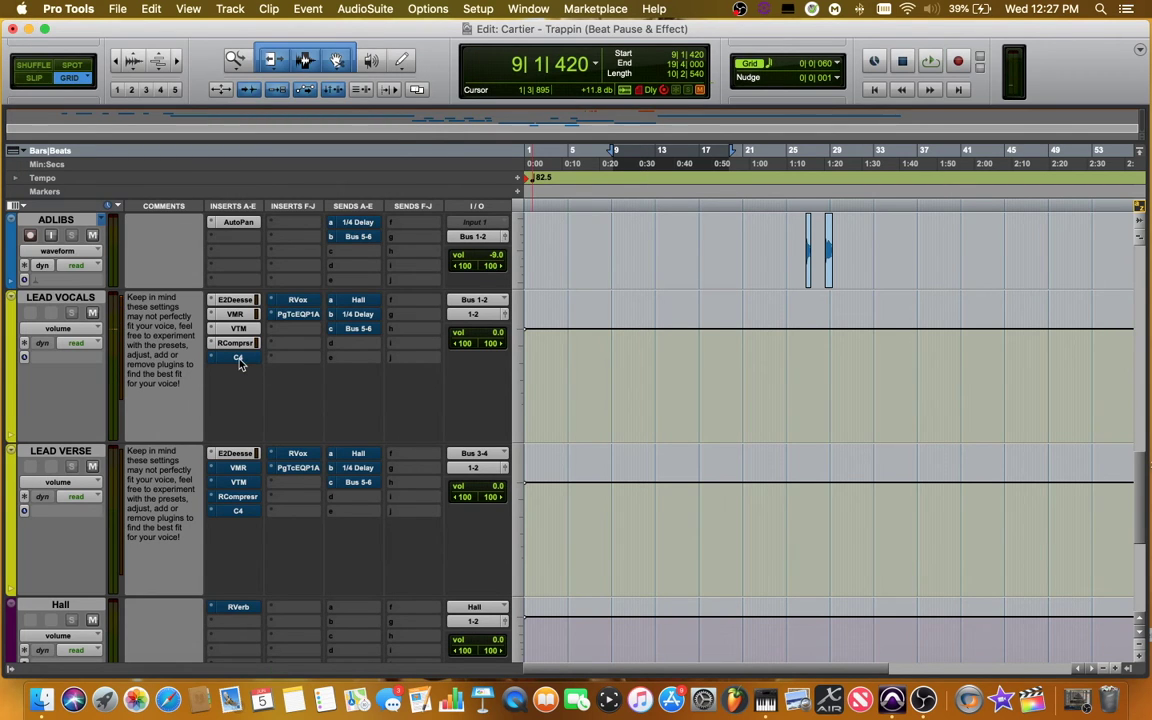
- Compare the hook with the C4 on LEAD VOCALS bypassed and active, leaving it active and closing the plug-in
{"action": "left_click", "coordinate": [238, 358]}
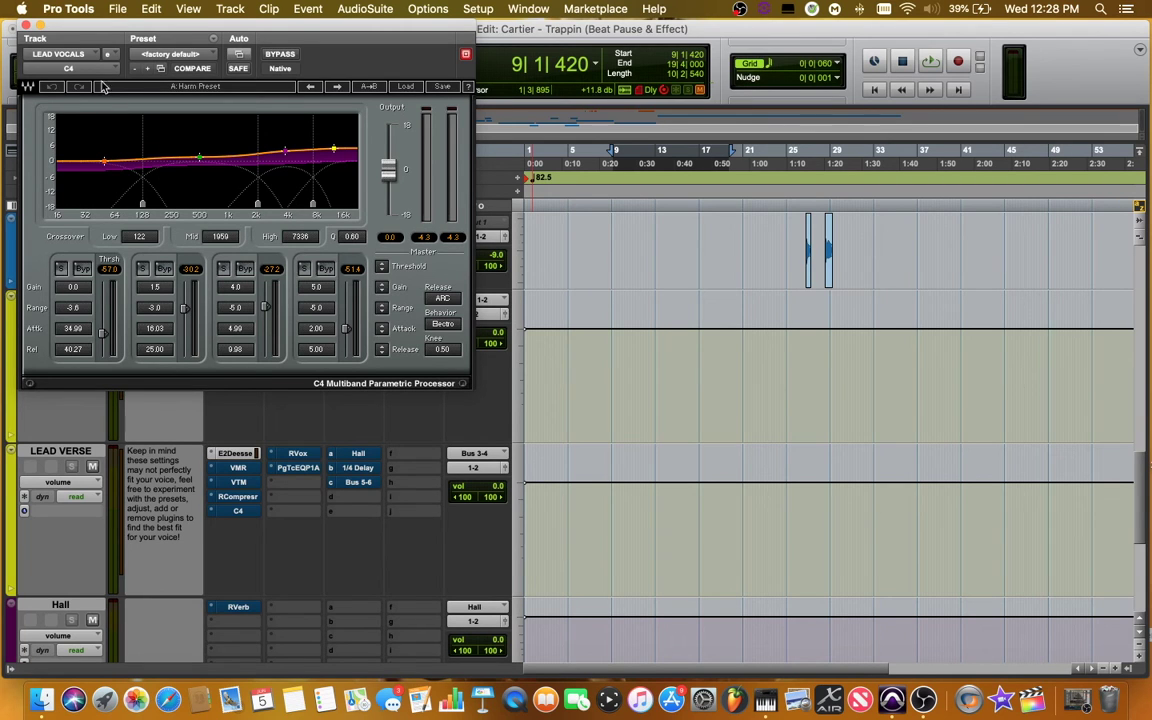
{"action": "left_click_drag", "start_coordinate": [60, 25], "coordinate": [311, 57]}
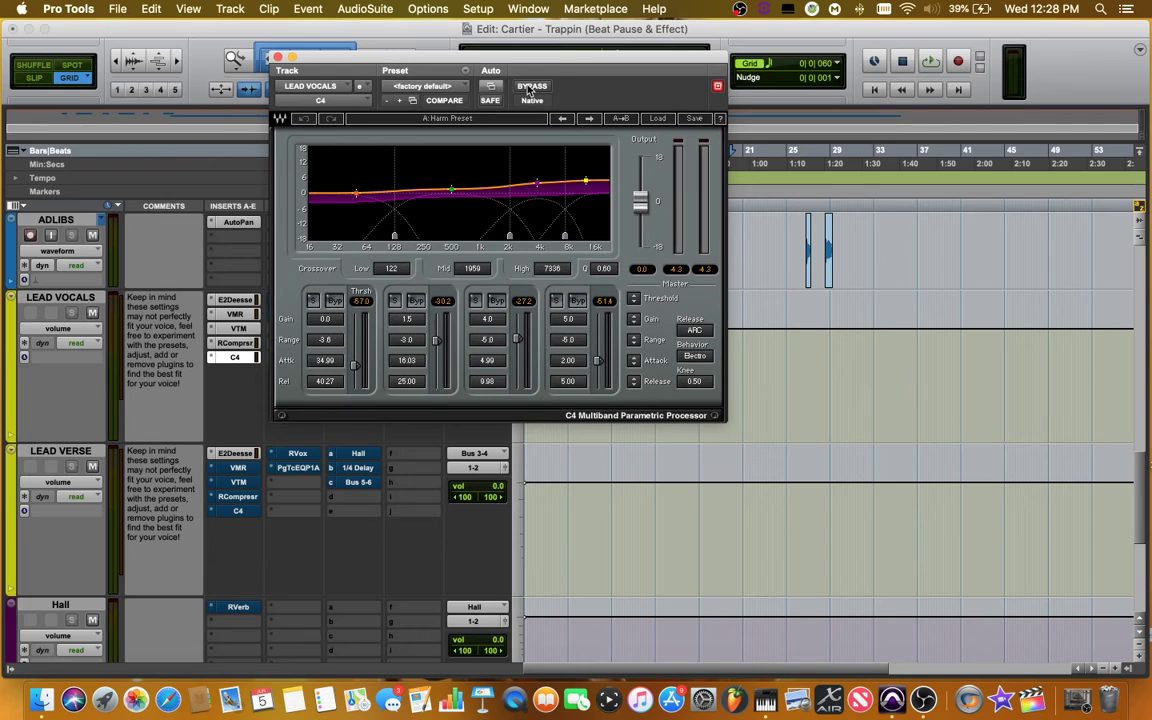
{"action": "left_click", "coordinate": [530, 87]}
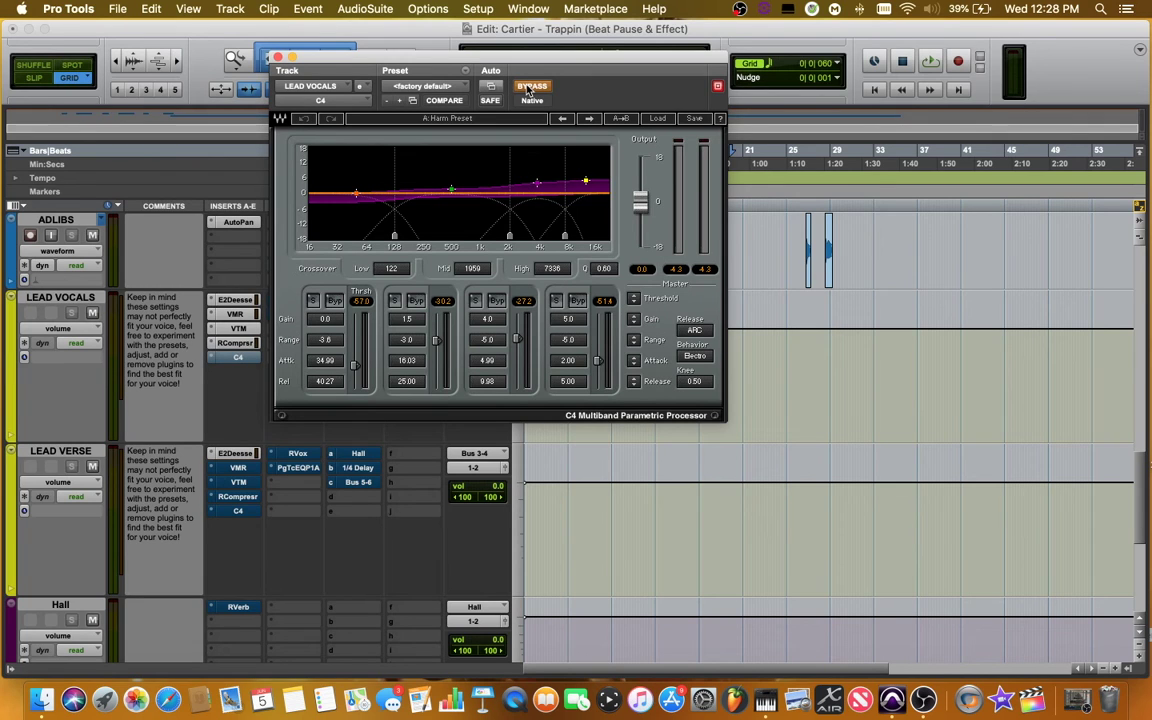
{"action": "key", "text": "space"}
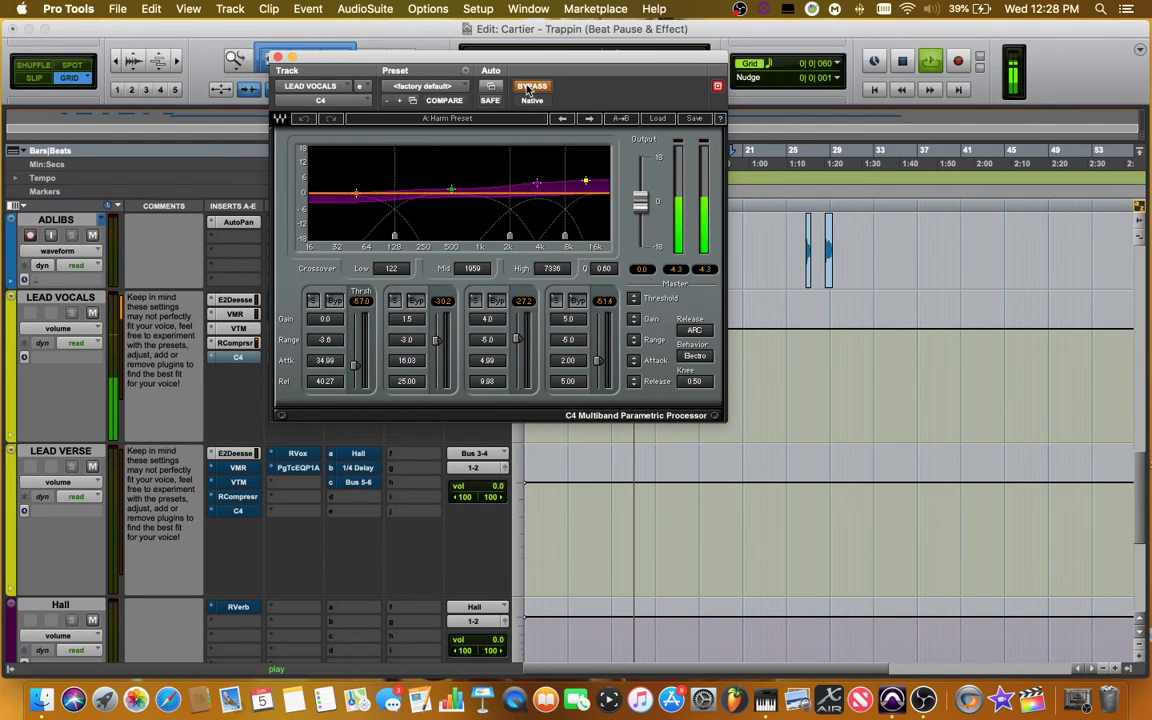
{"action": "left_click", "coordinate": [530, 87]}
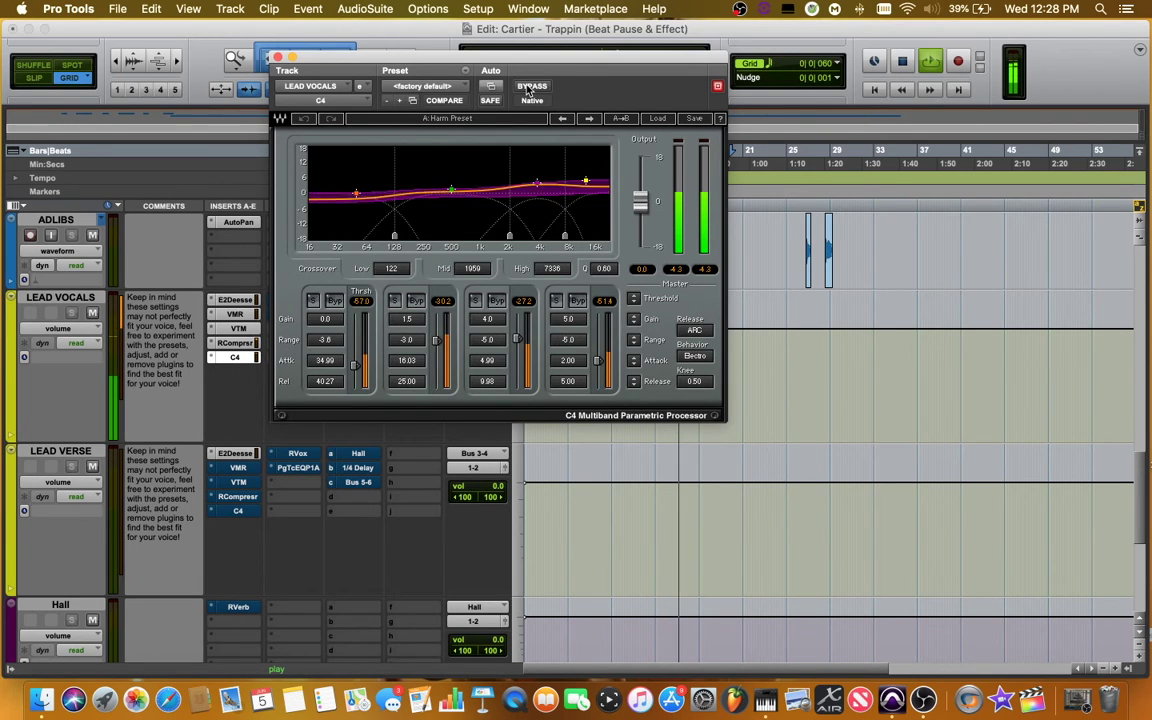
{"action": "left_click", "coordinate": [277, 57]}
{"action": "key", "text": "space"}
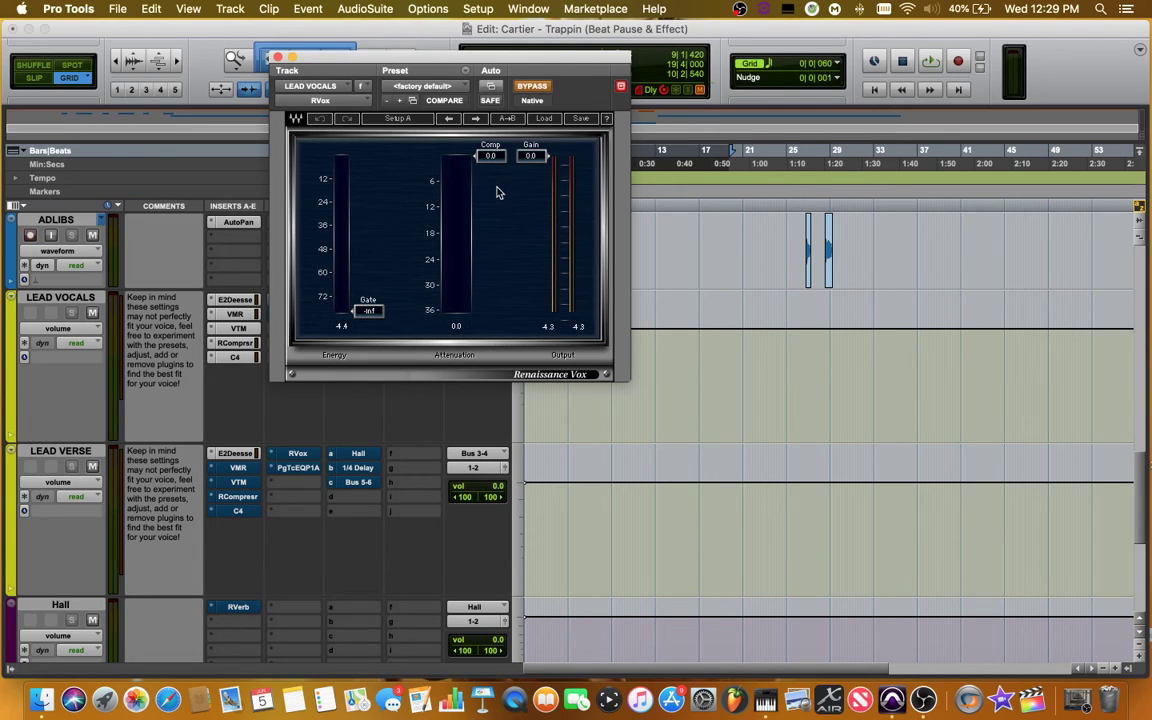
- Activate Renaissance Vox on LEAD VOCALS, set its compression to -4.0 and gain to -3.1 during playback, and close it
{"action": "left_click", "coordinate": [532, 88]}
{"action": "key", "text": "space"}
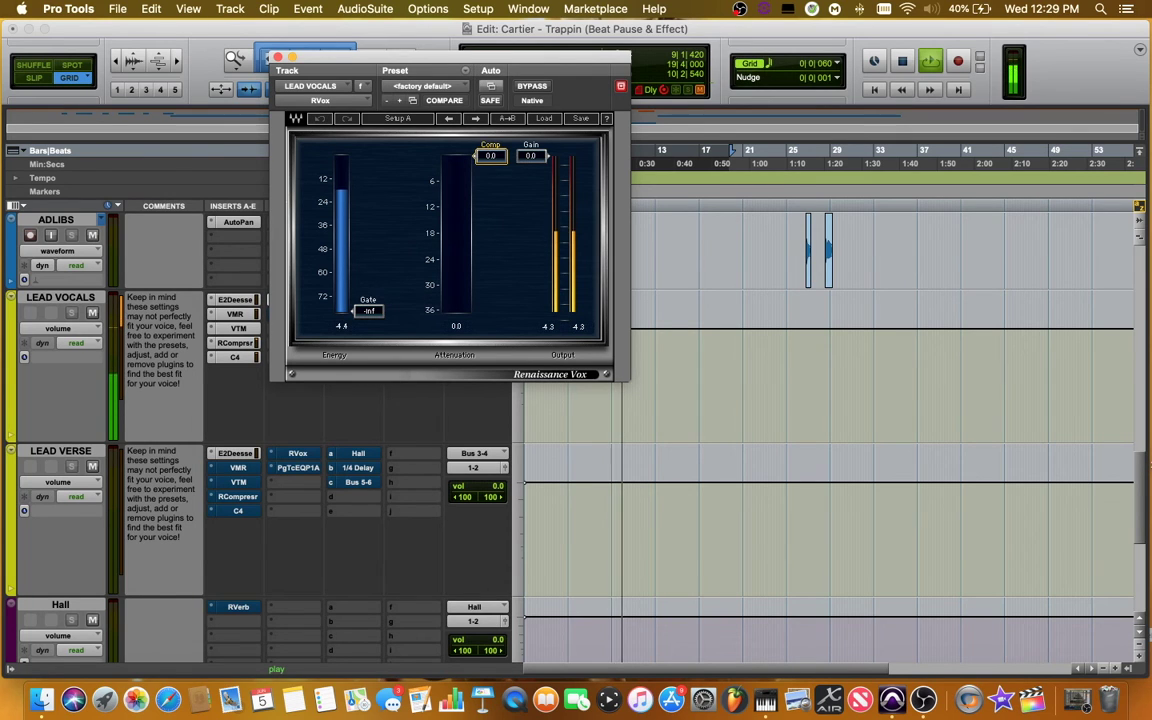
{"action": "left_click_drag", "start_coordinate": [478, 158], "coordinate": [495, 176]}
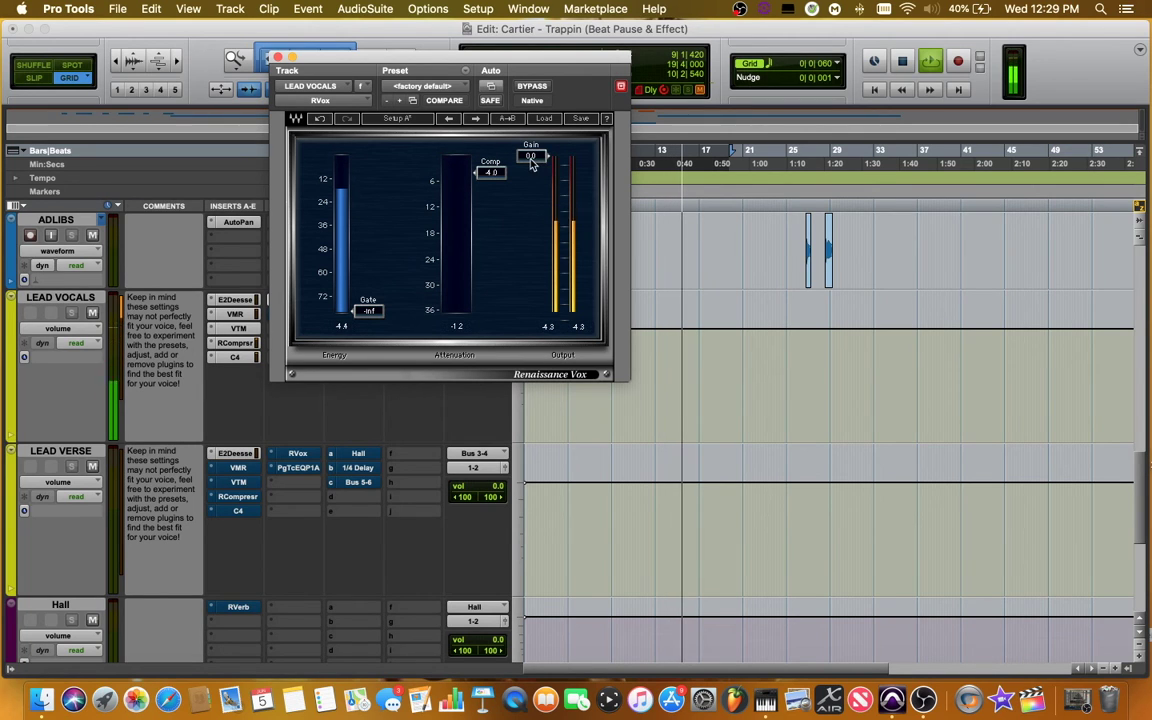
{"action": "left_click_drag", "start_coordinate": [533, 160], "coordinate": [533, 173]}
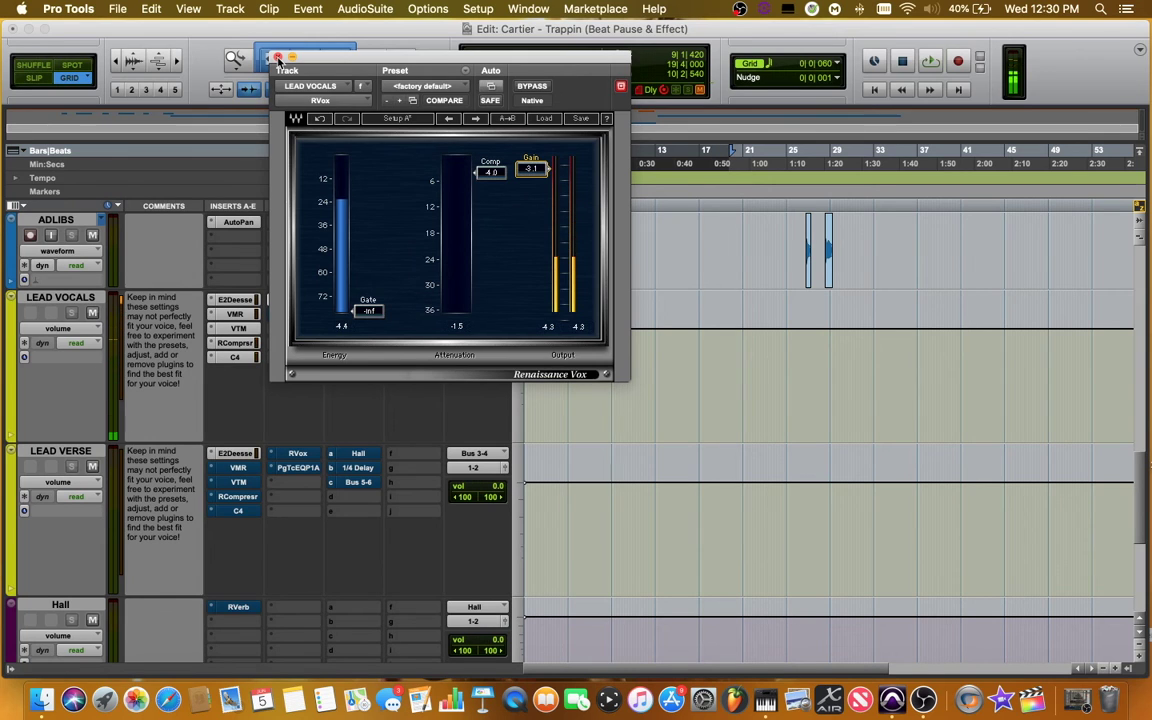
{"action": "left_click", "coordinate": [277, 58]}
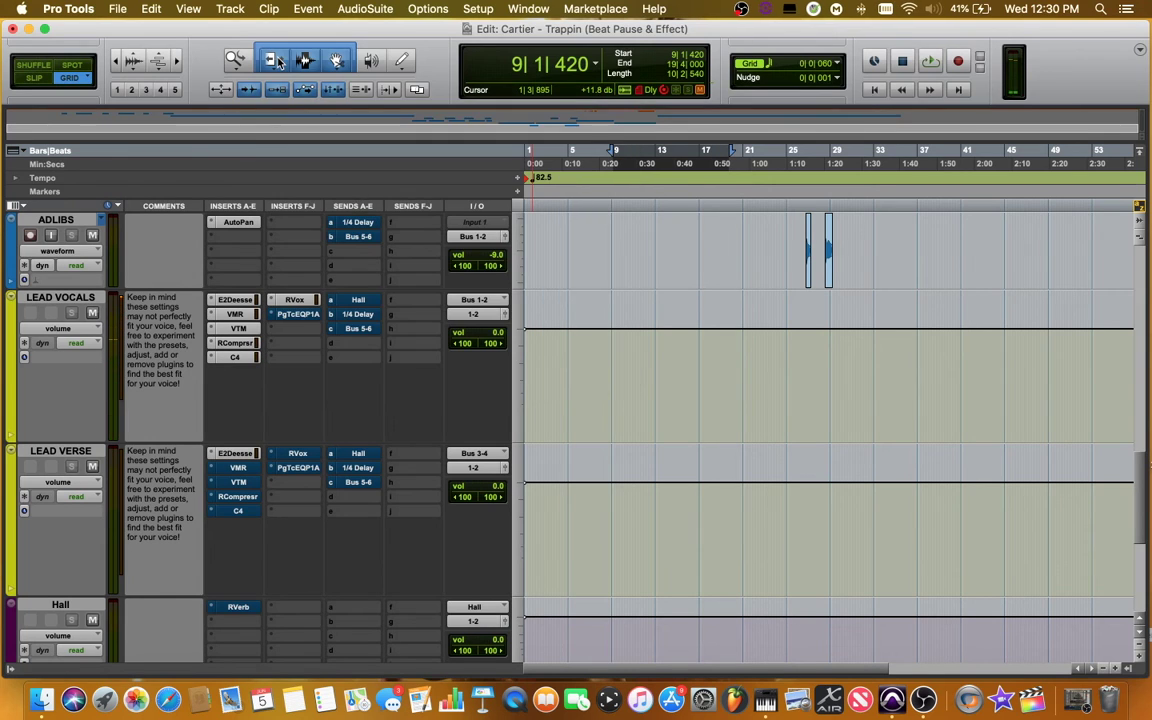
- Audition the PuigTec EQP1A on LEAD VOCALS during playback, take it out of bypass and close the plug-in
{"action": "left_click", "coordinate": [295, 318]}
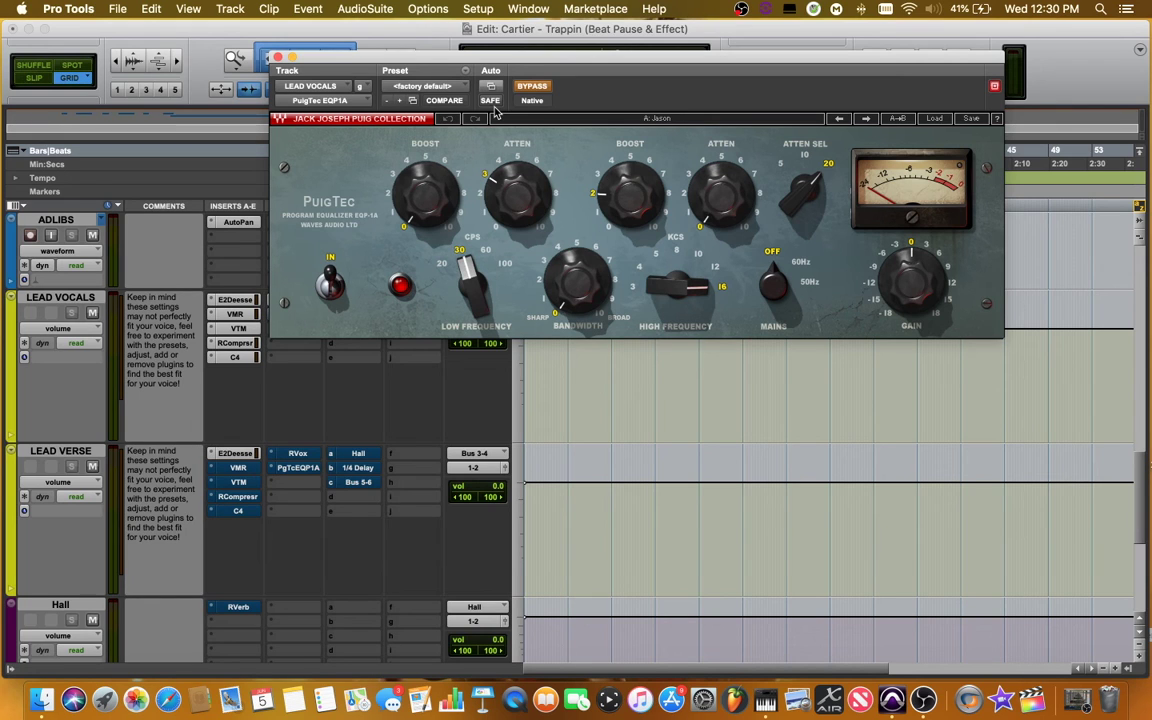
{"action": "key", "text": "space"}
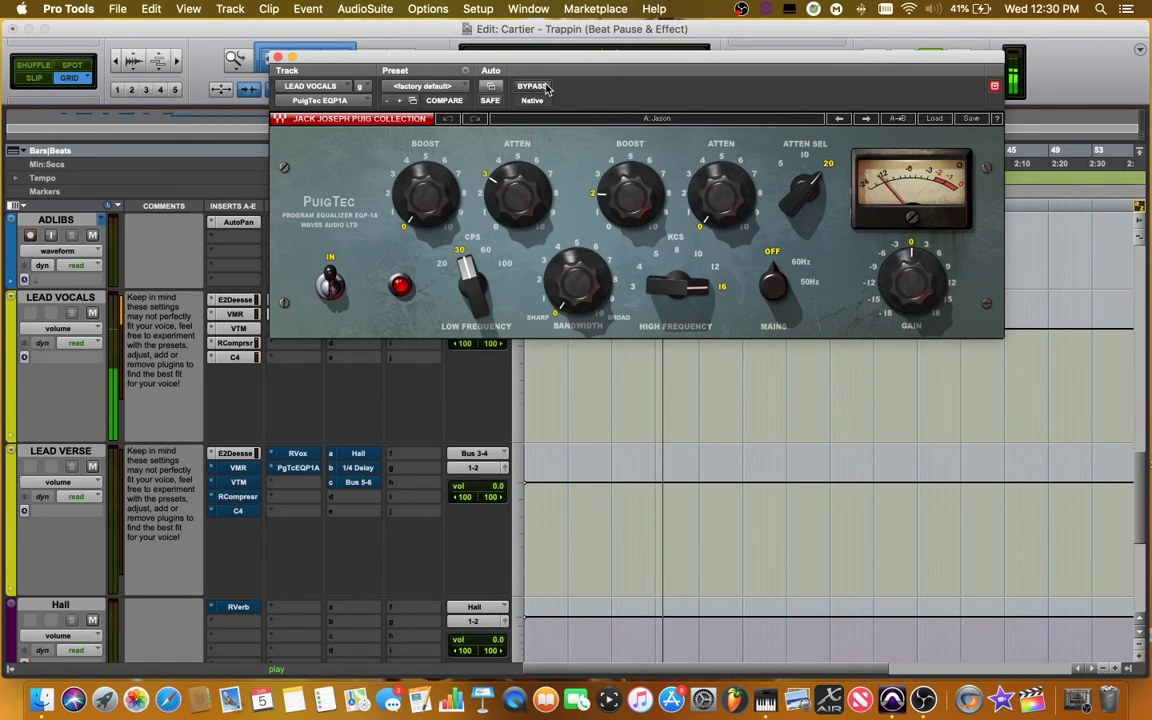
{"action": "key", "text": "space"}
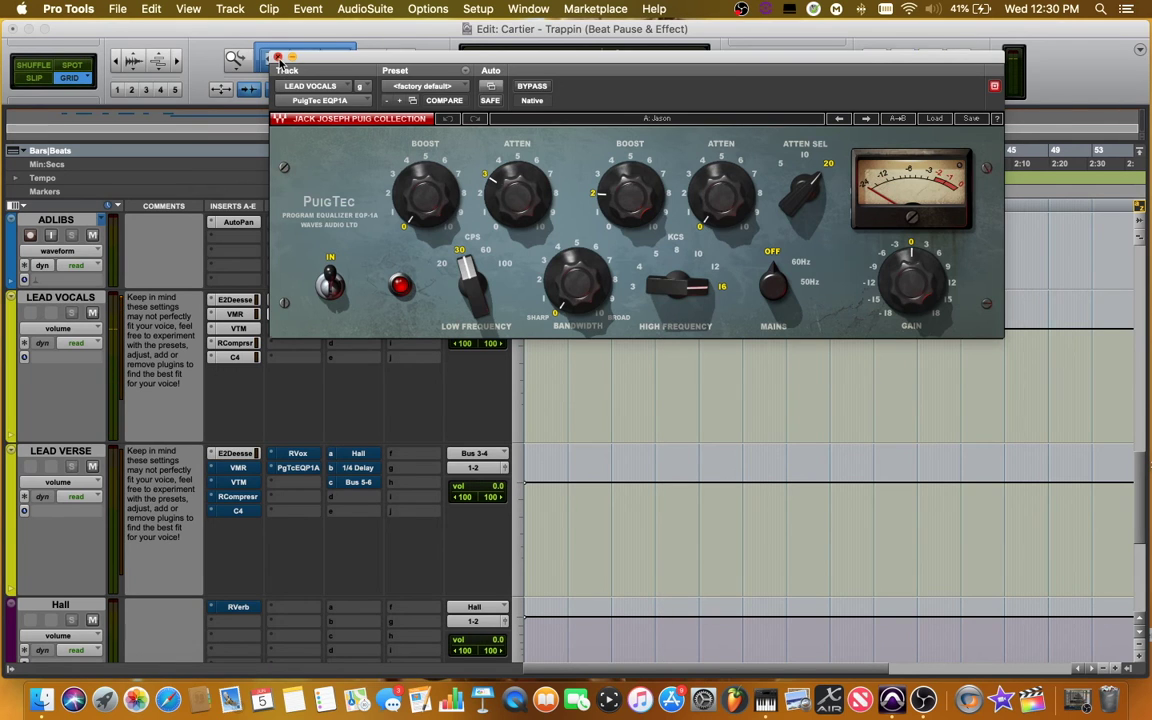
{"action": "left_click", "coordinate": [279, 58]}
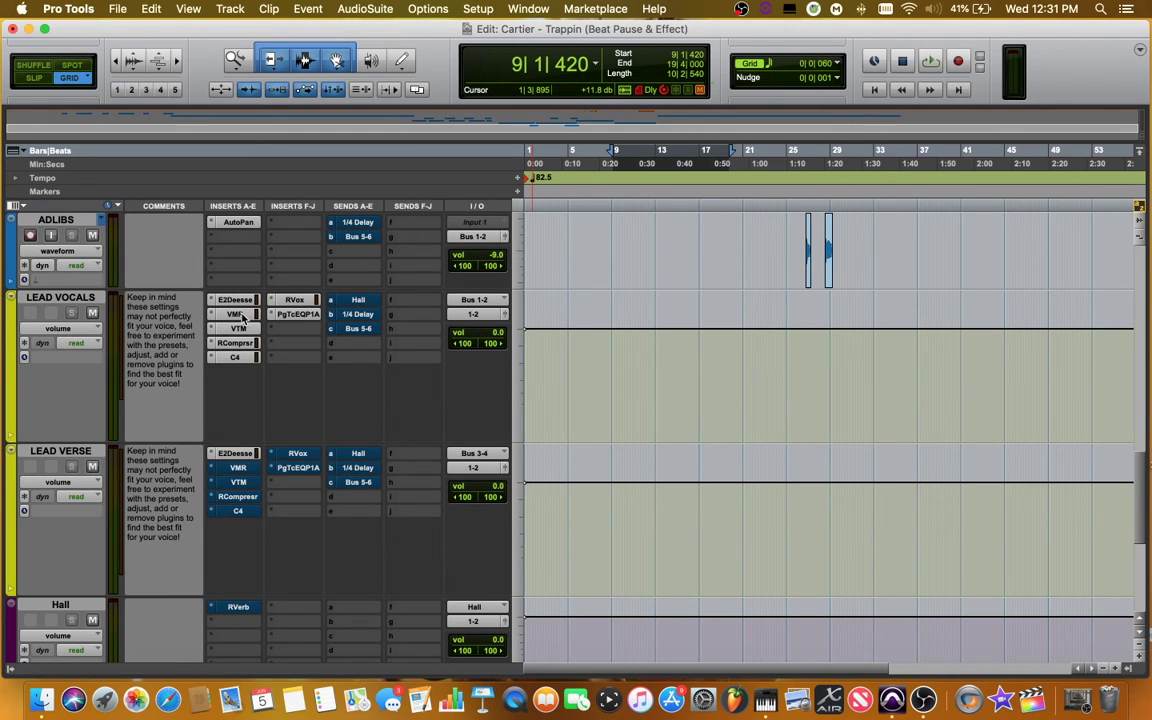
- Copy the VMR, VTM, RCompressor, C4, RVox and PuigTec EQP1A inserts from LEAD VOCALS to the matching LEAD VERSE slots
{"action": "left_click_drag", "start_coordinate": [243, 316], "coordinate": [239, 498]}
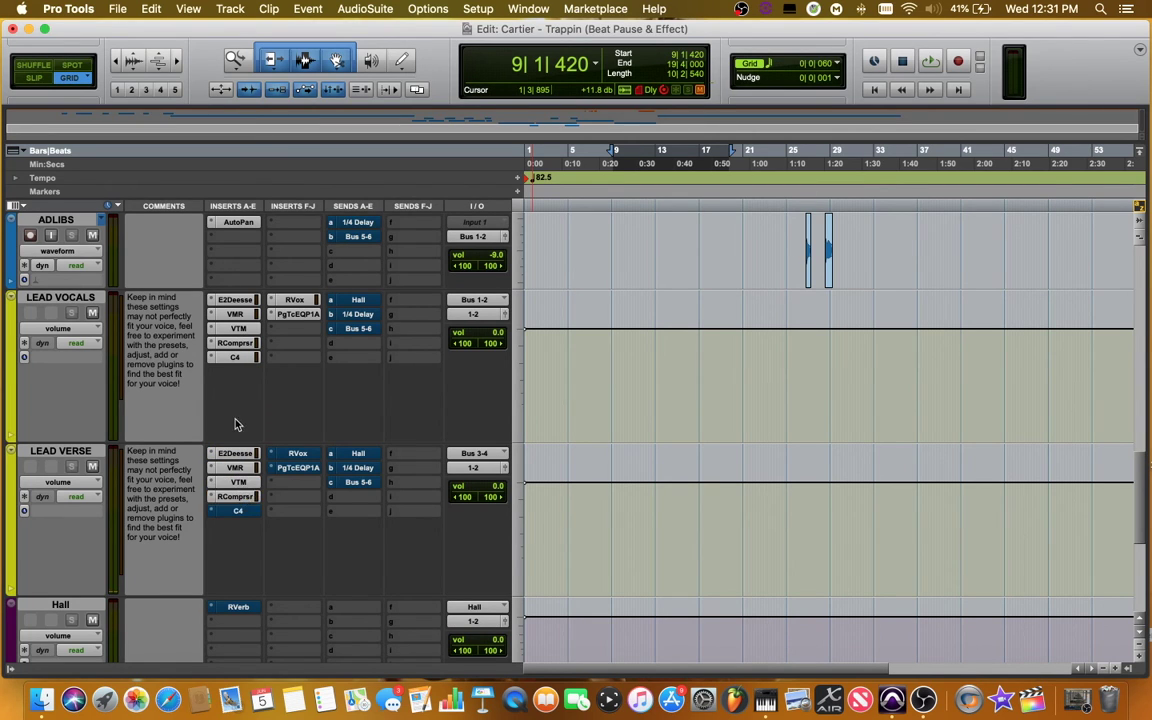
{"action": "left_click_drag", "start_coordinate": [240, 358], "coordinate": [242, 512]}
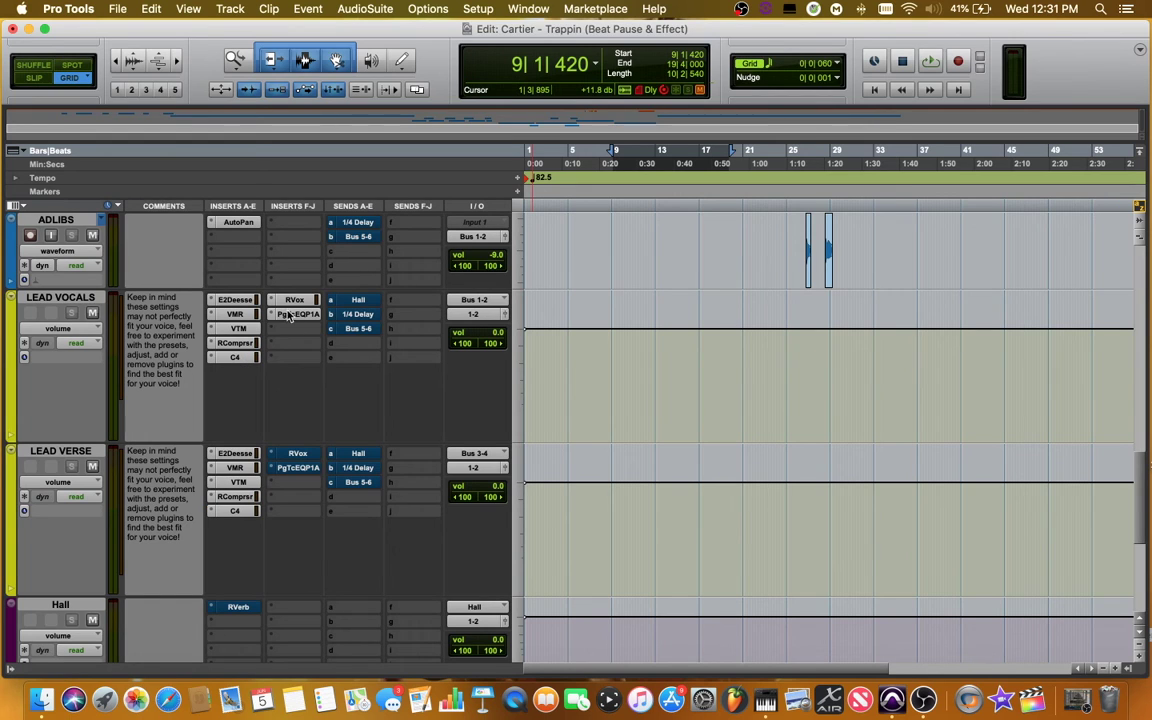
{"action": "left_click_drag", "start_coordinate": [289, 300], "coordinate": [290, 454]}
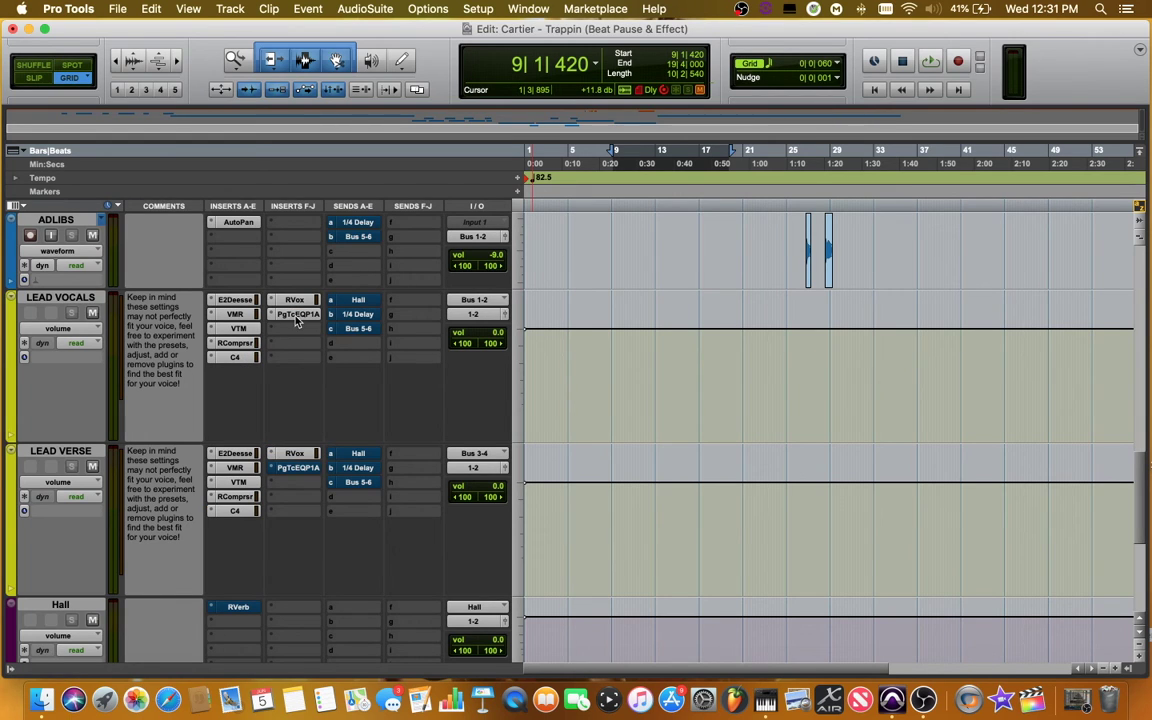
{"action": "left_click_drag", "start_coordinate": [294, 314], "coordinate": [307, 477]}
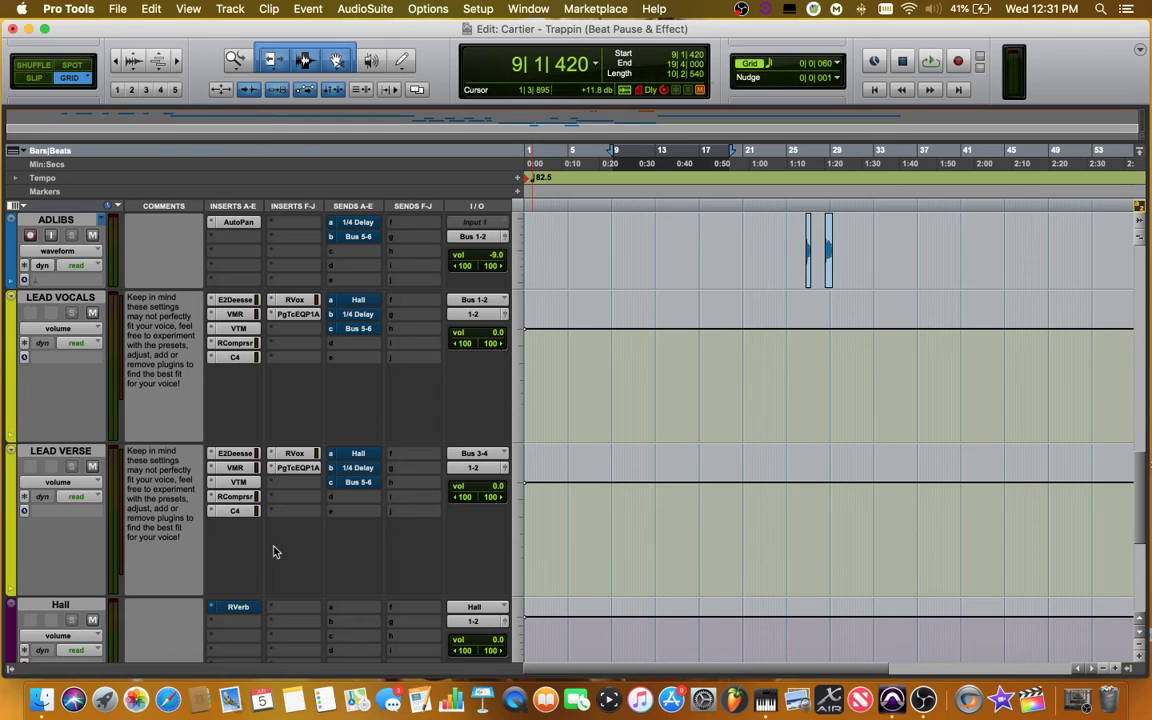
- Activate the RVerb, H-Delay and AIR Chorus inserts on the Hall, 1/4 Delay and Hook Delay tracks
{"action": "scroll", "coordinate": [275, 548], "scroll_direction": "down", "scroll_amount": 5}
{"action": "scroll", "coordinate": [280, 530], "scroll_direction": "up", "scroll_amount": 5}
{"action": "scroll", "coordinate": [193, 535], "scroll_direction": "down", "scroll_amount": 2}
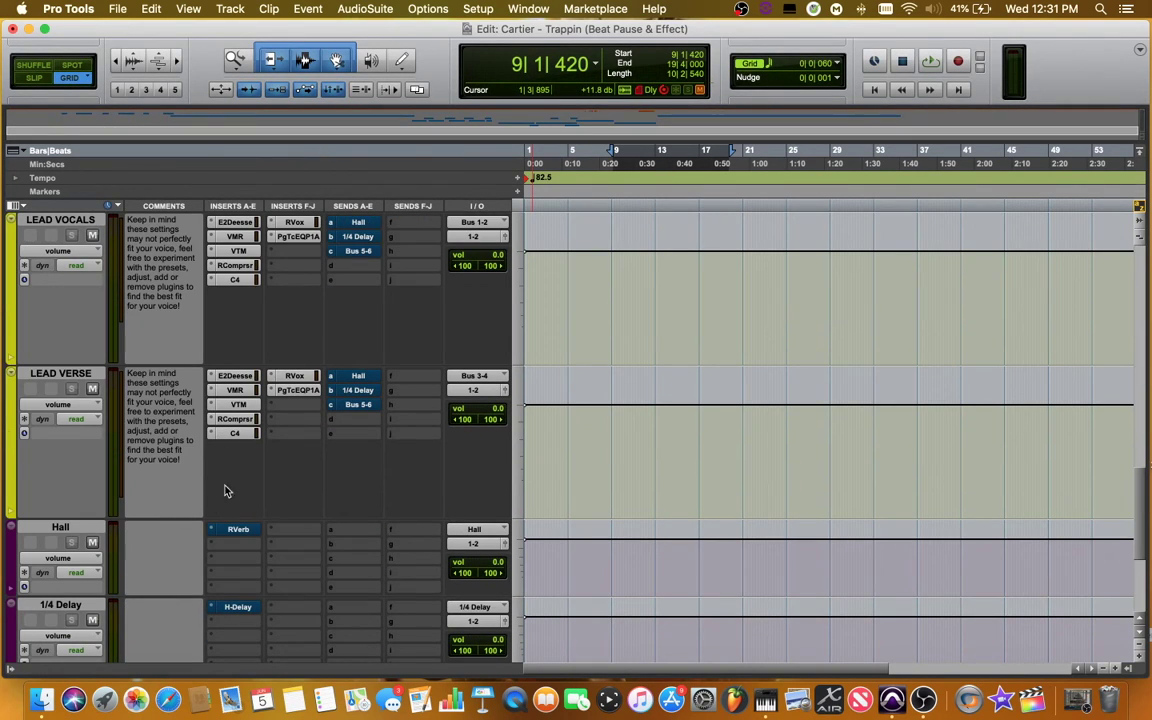
{"action": "scroll", "coordinate": [262, 510], "scroll_direction": "down", "scroll_amount": 3}
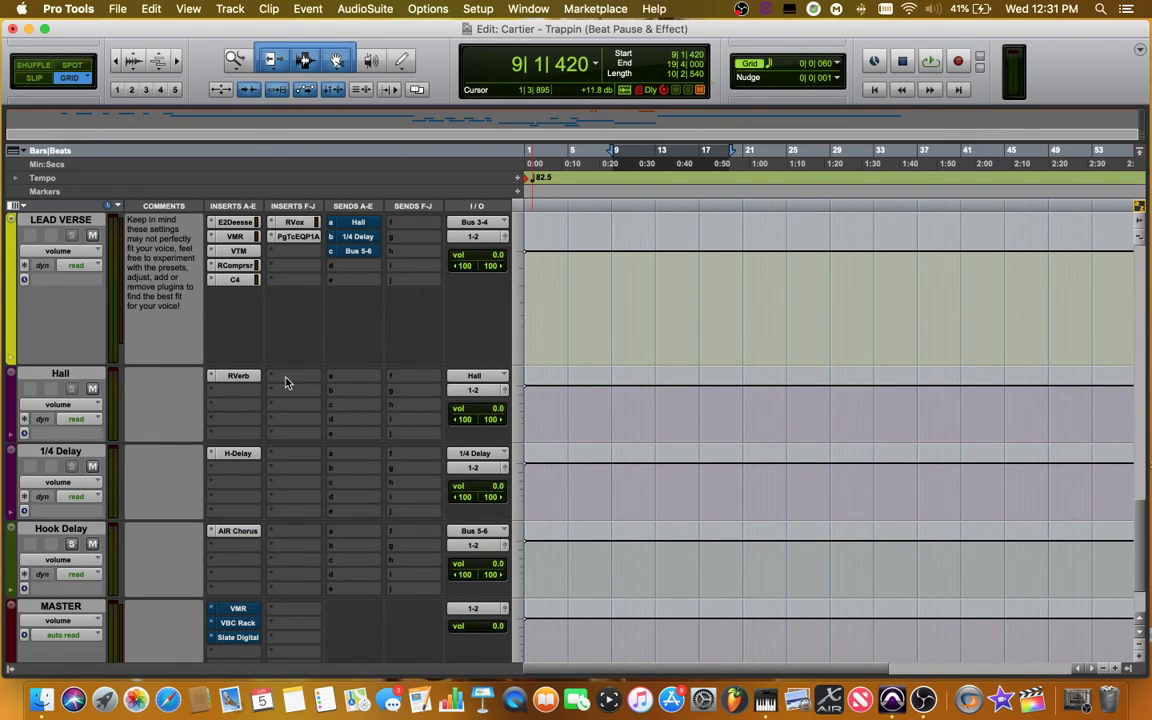
- Review the settings of RVerb on Hall, H-Delay on 1/4 Delay and AIR Chorus on Hook Delay
{"action": "left_click", "coordinate": [238, 376]}
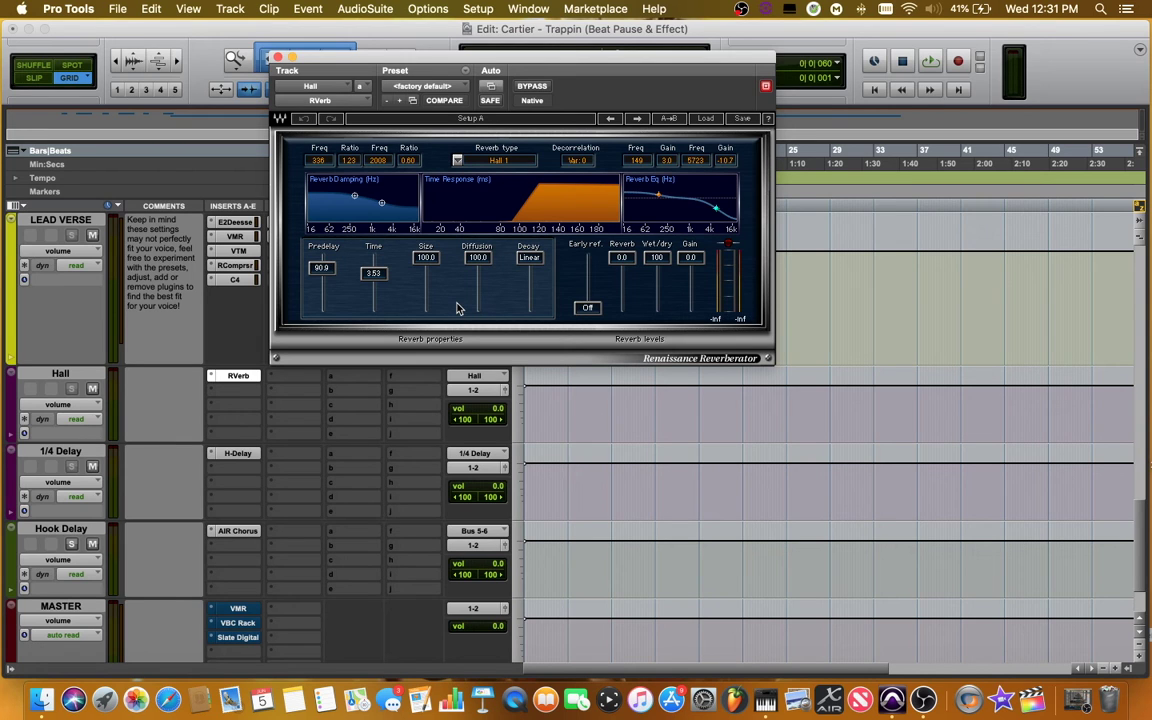
{"action": "left_click", "coordinate": [240, 456]}
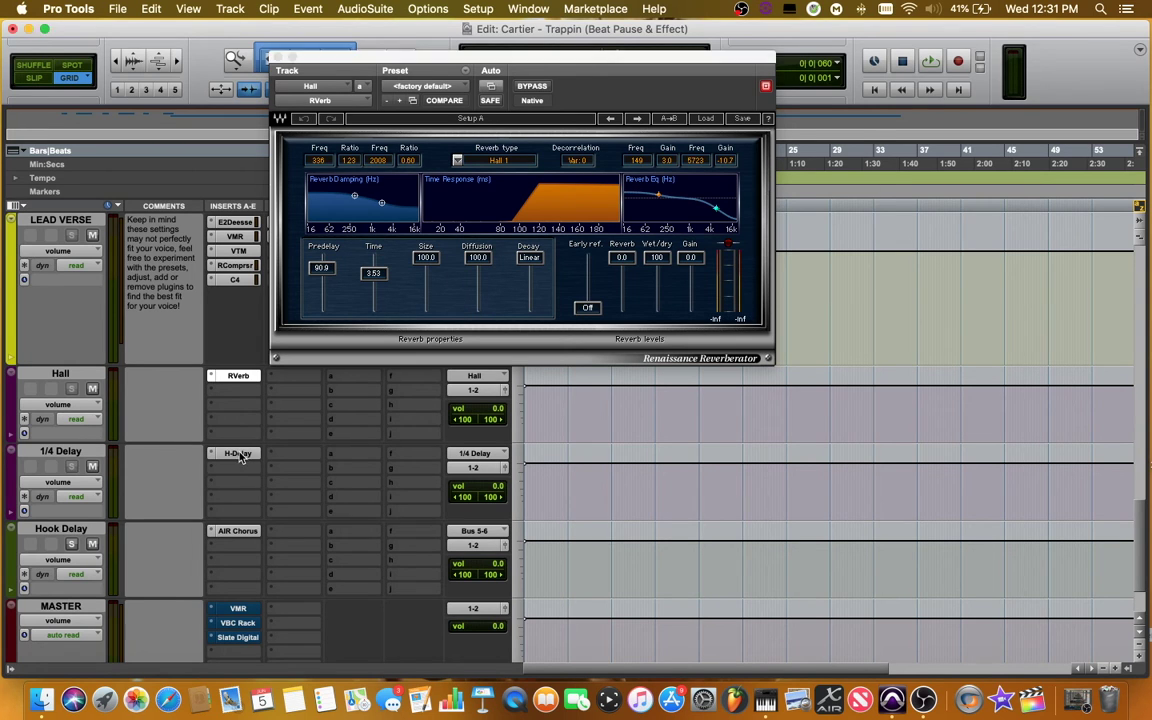
{"action": "left_click", "coordinate": [240, 456]}
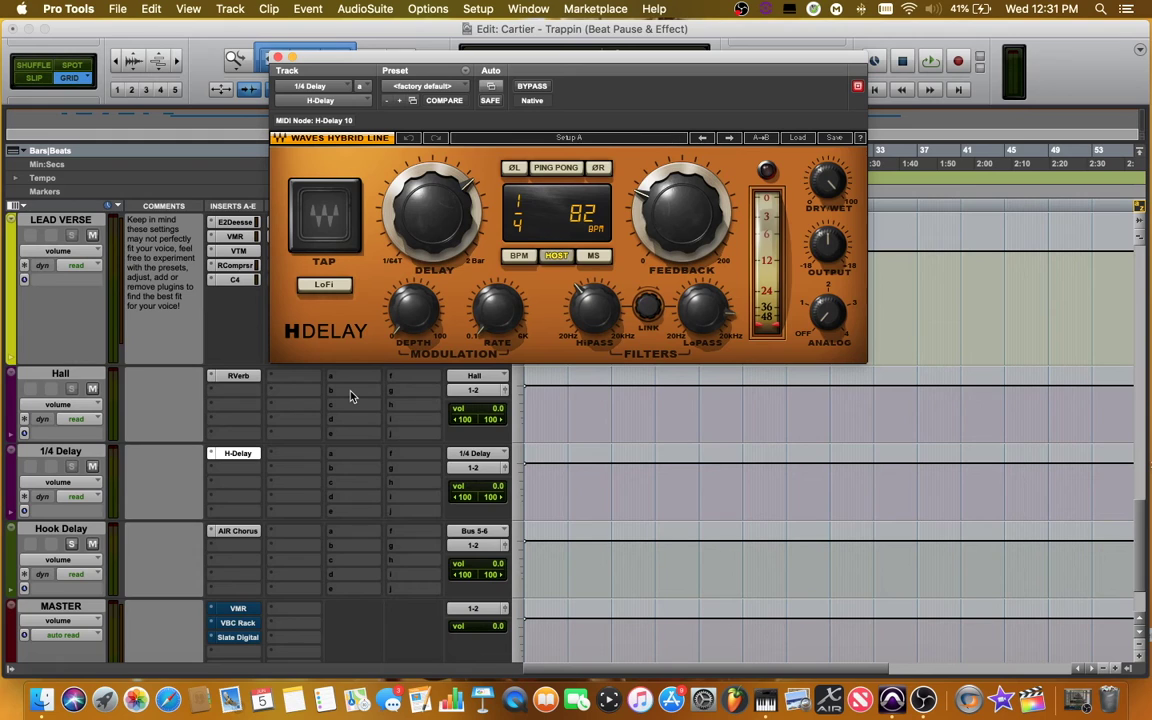
{"action": "left_click", "coordinate": [240, 532]}
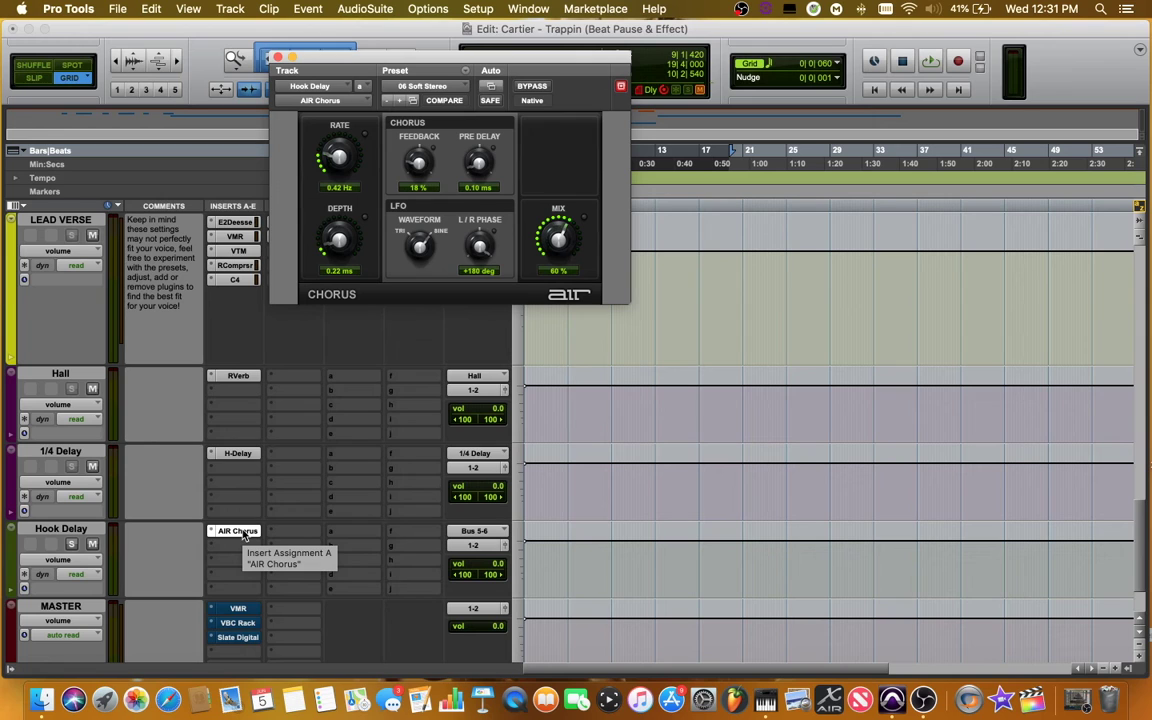
{"action": "left_click", "coordinate": [278, 56]}
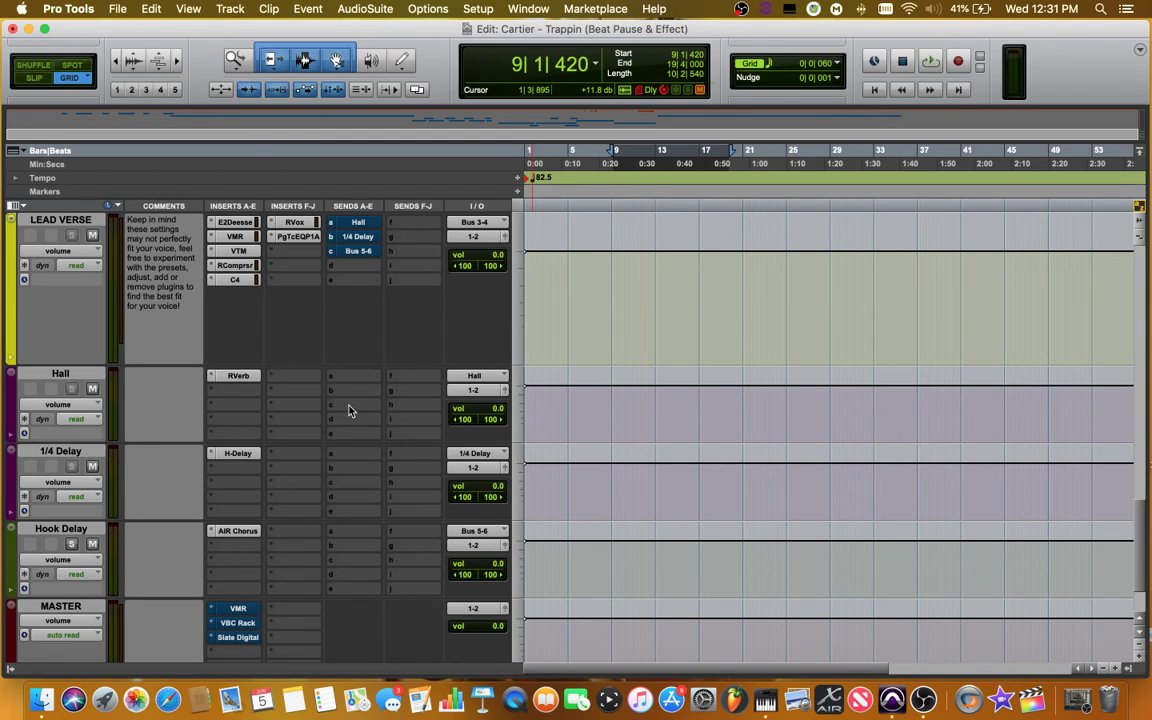
{"action": "left_click", "coordinate": [240, 532]}
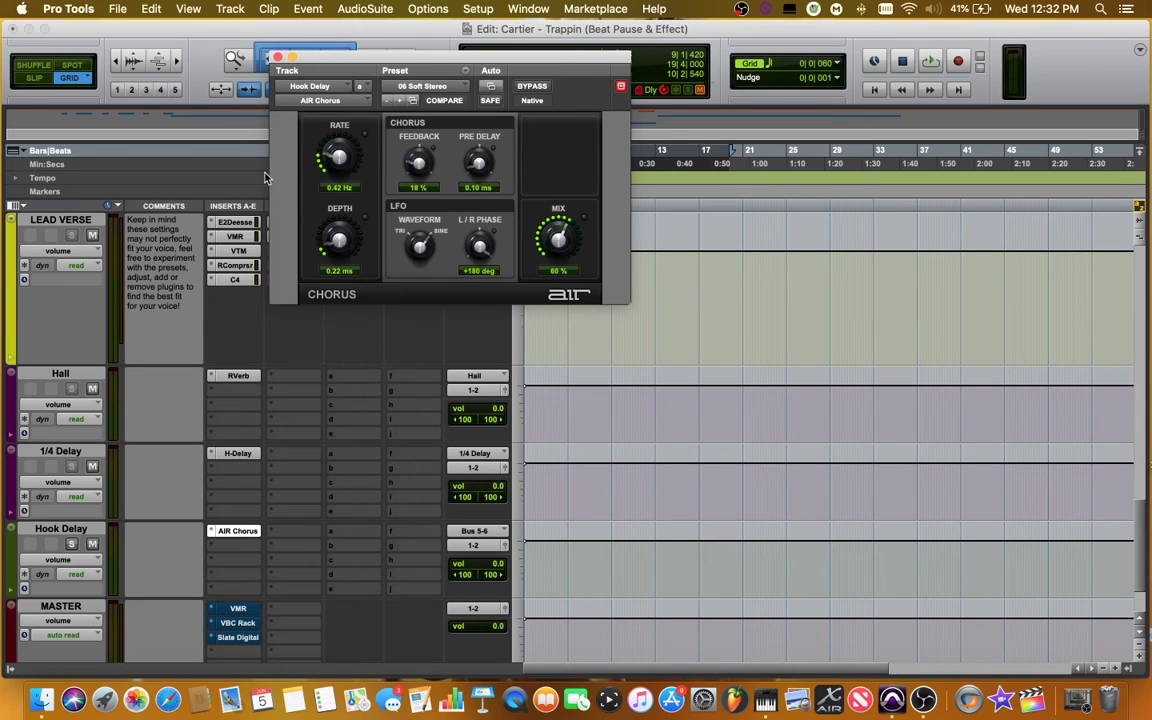
{"action": "left_click", "coordinate": [278, 56]}
- Enable the Hall send on LEAD VOCALS and audition the hook with its send fader open
{"action": "scroll", "coordinate": [343, 328], "scroll_direction": "up", "scroll_amount": 5}
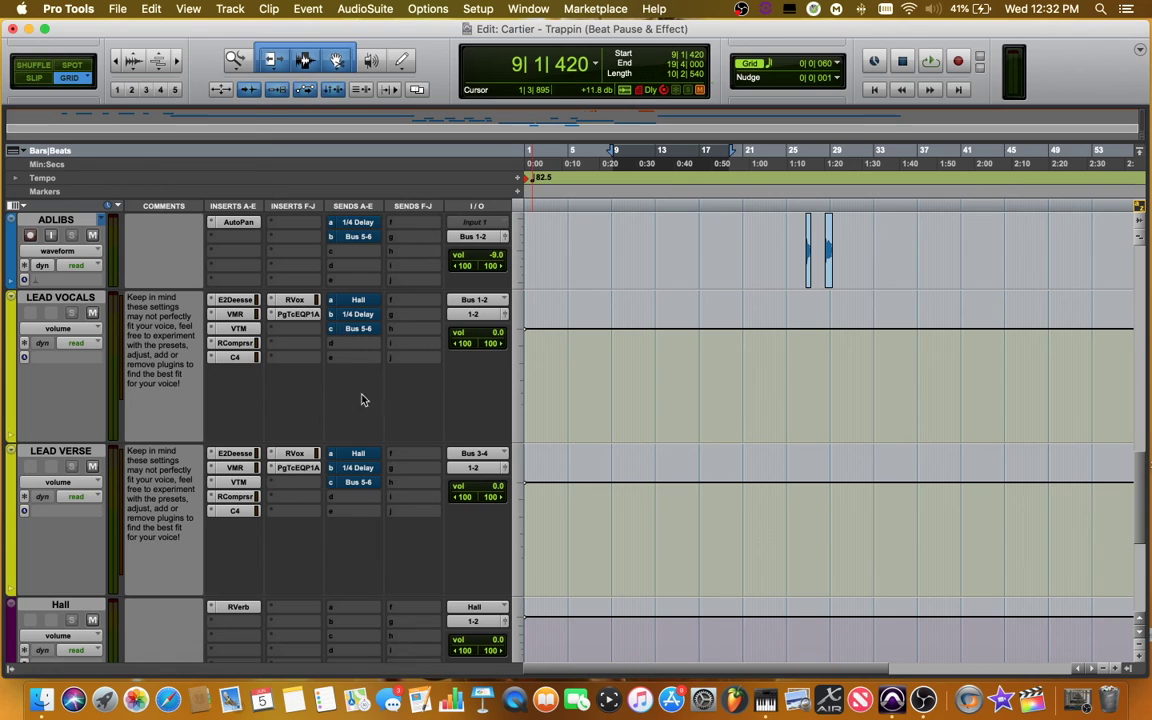
{"action": "left_click", "coordinate": [362, 302], "text": "super"}
{"action": "left_click", "coordinate": [356, 303], "text": "super"}
{"action": "left_click", "coordinate": [356, 304], "text": "super"}
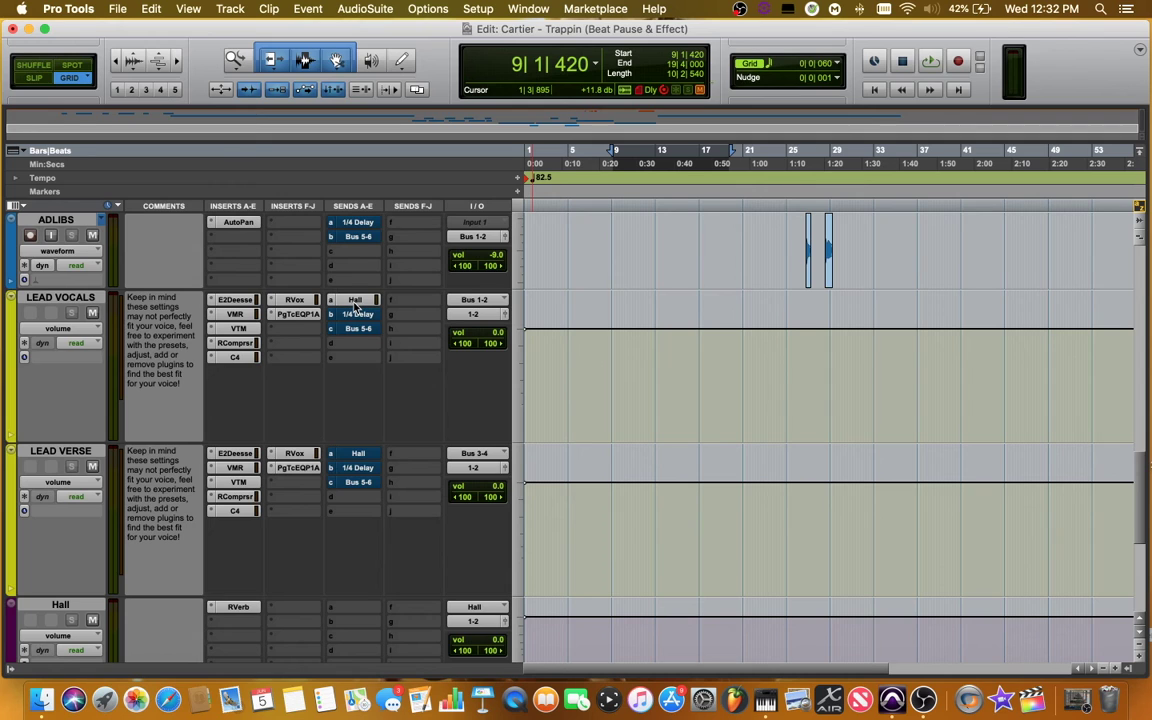
{"action": "key", "text": "space"}
{"action": "left_click", "coordinate": [356, 303]}
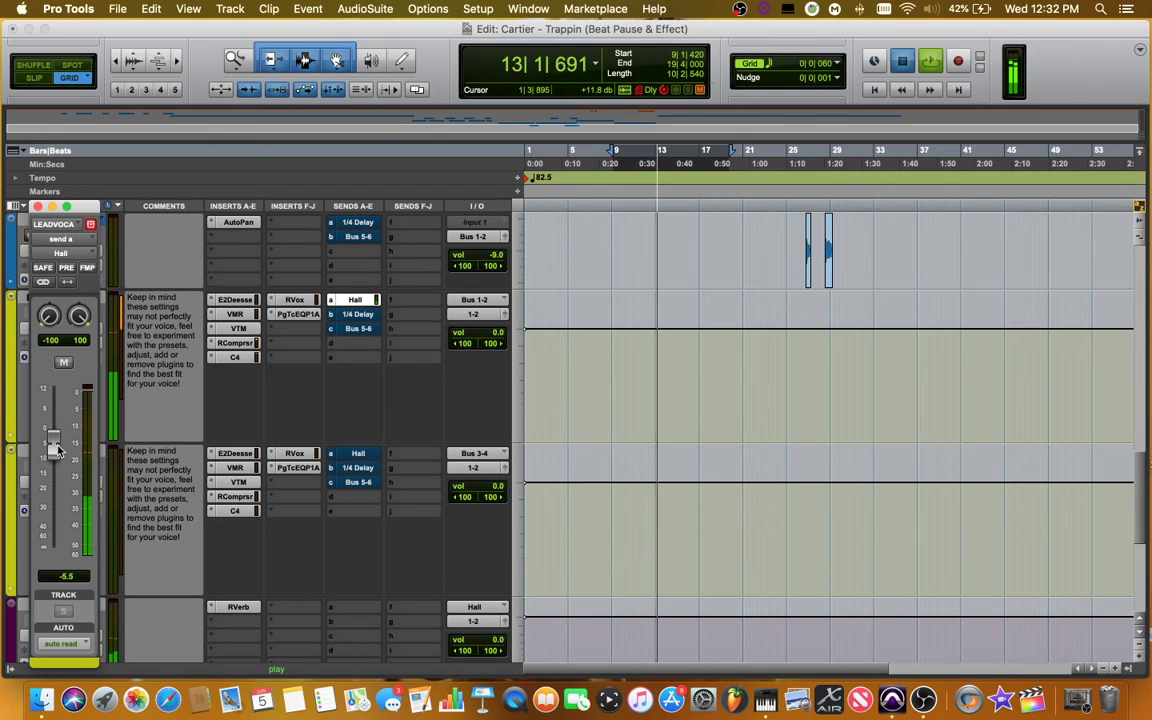
{"action": "key", "text": "space"}
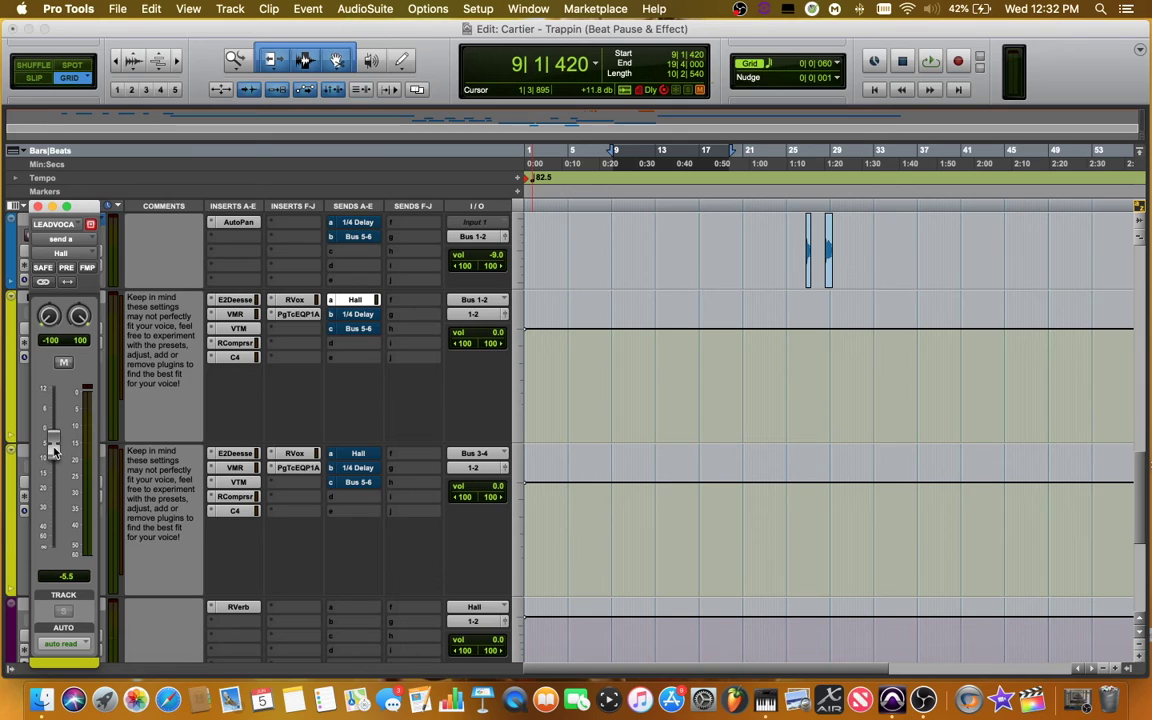
- Lower the LEAD VOCALS Hall send to -8.9 and play the hook to check the reverb
{"action": "mouse_move", "coordinate": [53, 449]}
{"action": "left_mouse_down"}
{"action": "mouse_move", "coordinate": [54, 467]}
{"action": "mouse_move", "coordinate": [57, 458]}
{"action": "left_mouse_up"}
{"action": "key", "text": "space"}
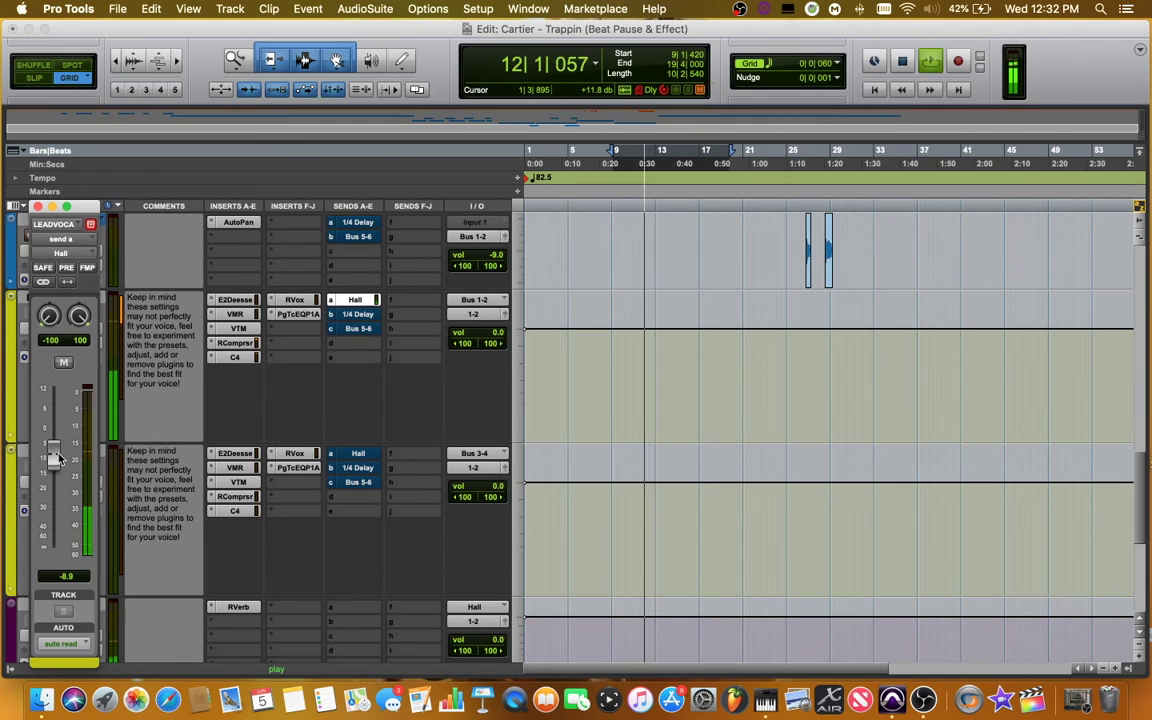
{"action": "key", "text": "space"}
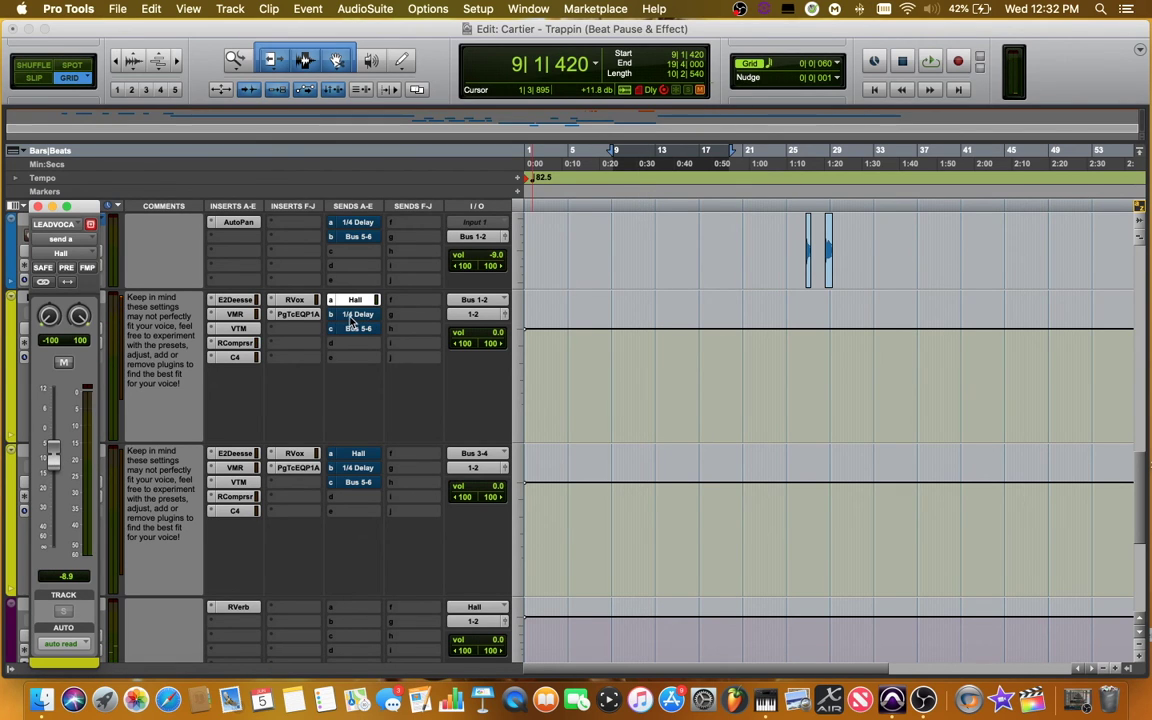
- Activate the 1/4 Delay send on LEAD VOCALS and play the hook to hear the delay
{"action": "left_click", "coordinate": [352, 319]}
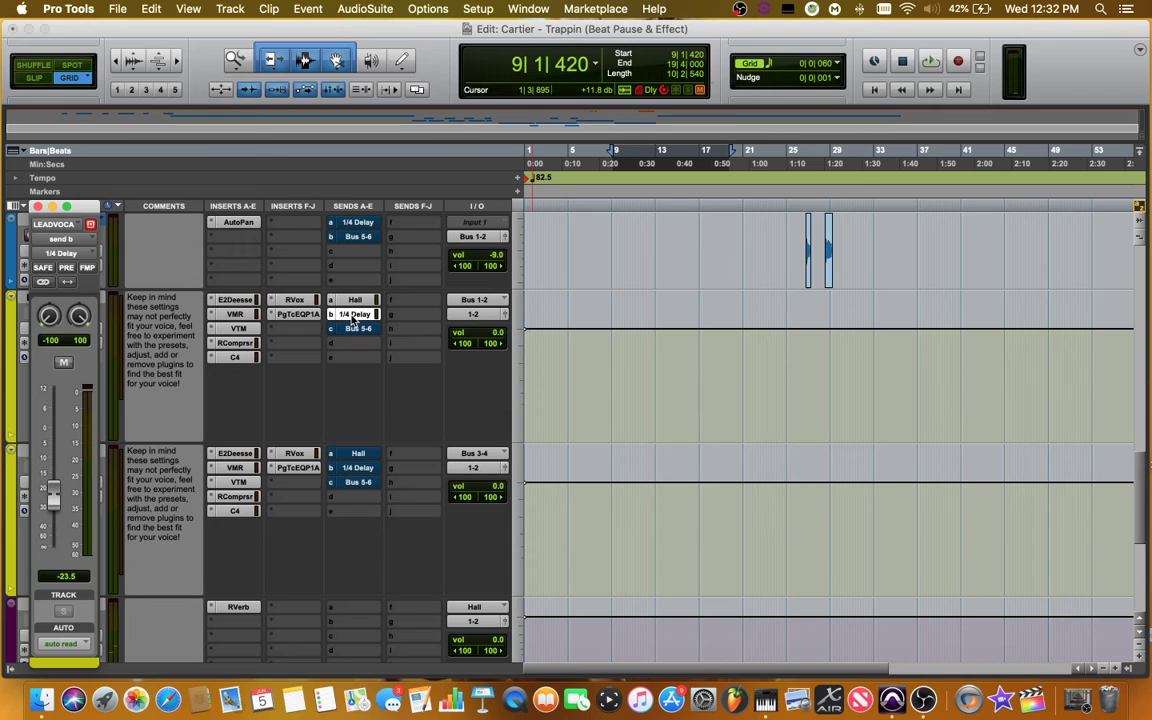
{"action": "key", "text": "space"}
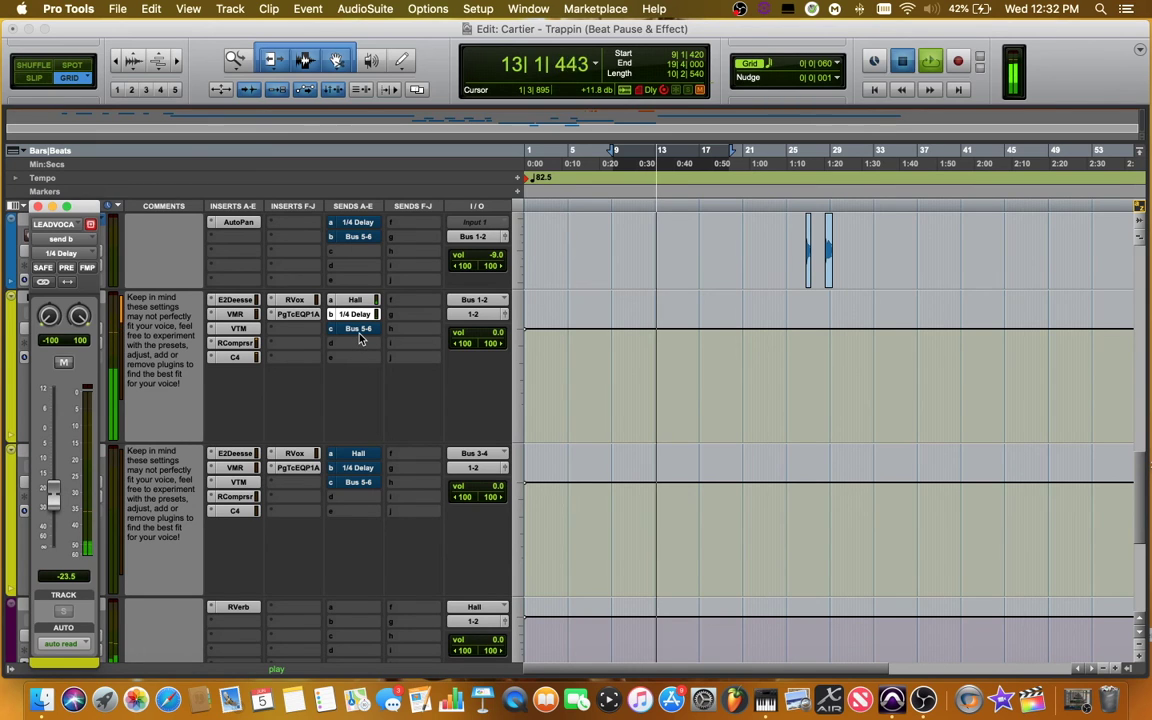
{"action": "key", "text": "space"}
- Activate the Bus 5-6 send on LEAD VOCALS and compare the hook with the send muted and unmuted
{"action": "left_click", "coordinate": [357, 330]}
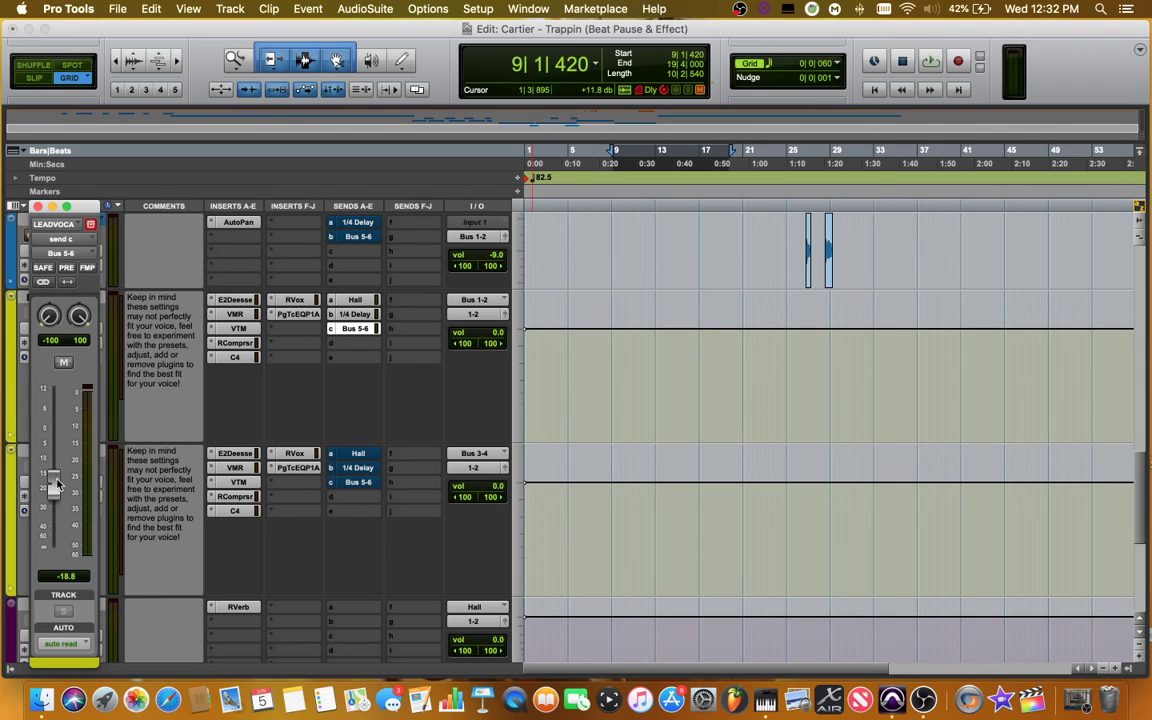
{"action": "left_click", "coordinate": [358, 330], "text": "ctrl+super"}
{"action": "key", "text": "space"}
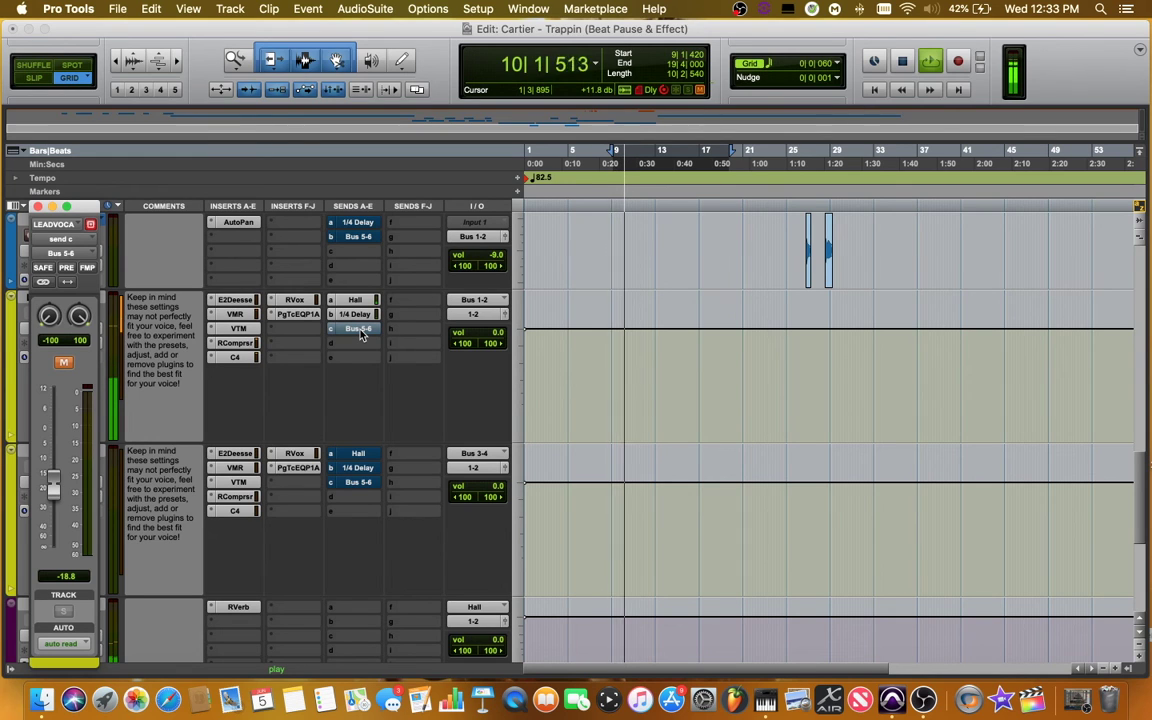
{"action": "left_click", "coordinate": [64, 363]}
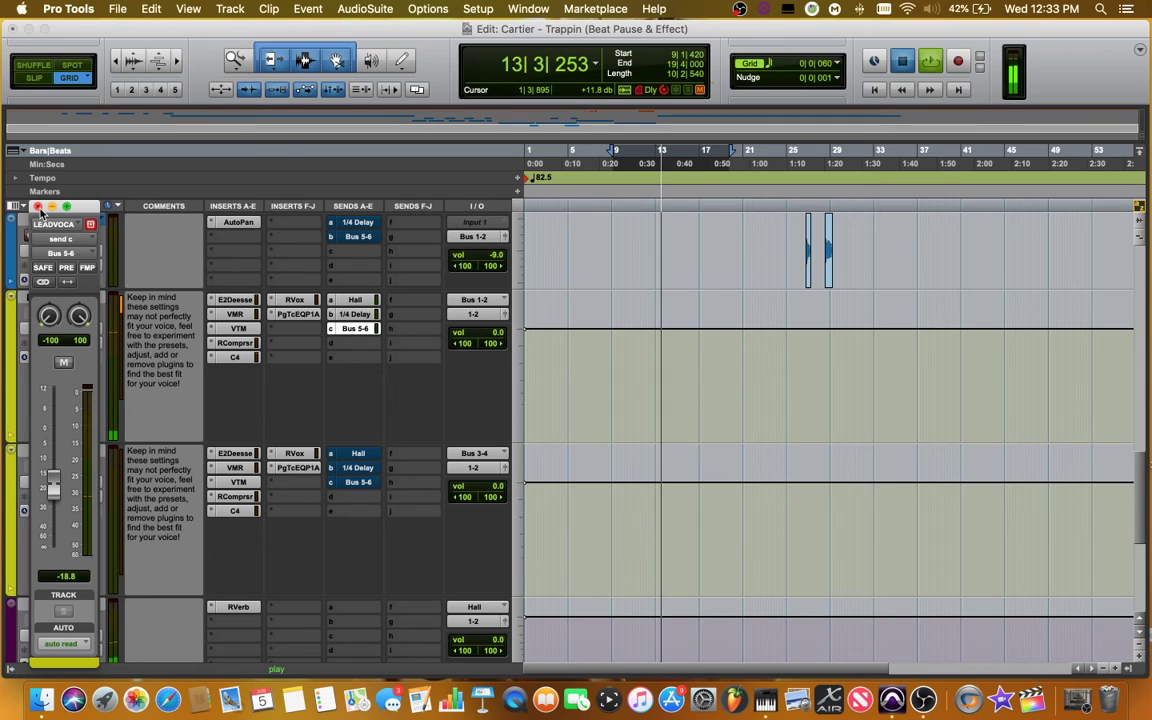
{"action": "left_click", "coordinate": [353, 329]}
{"action": "key", "text": "space"}
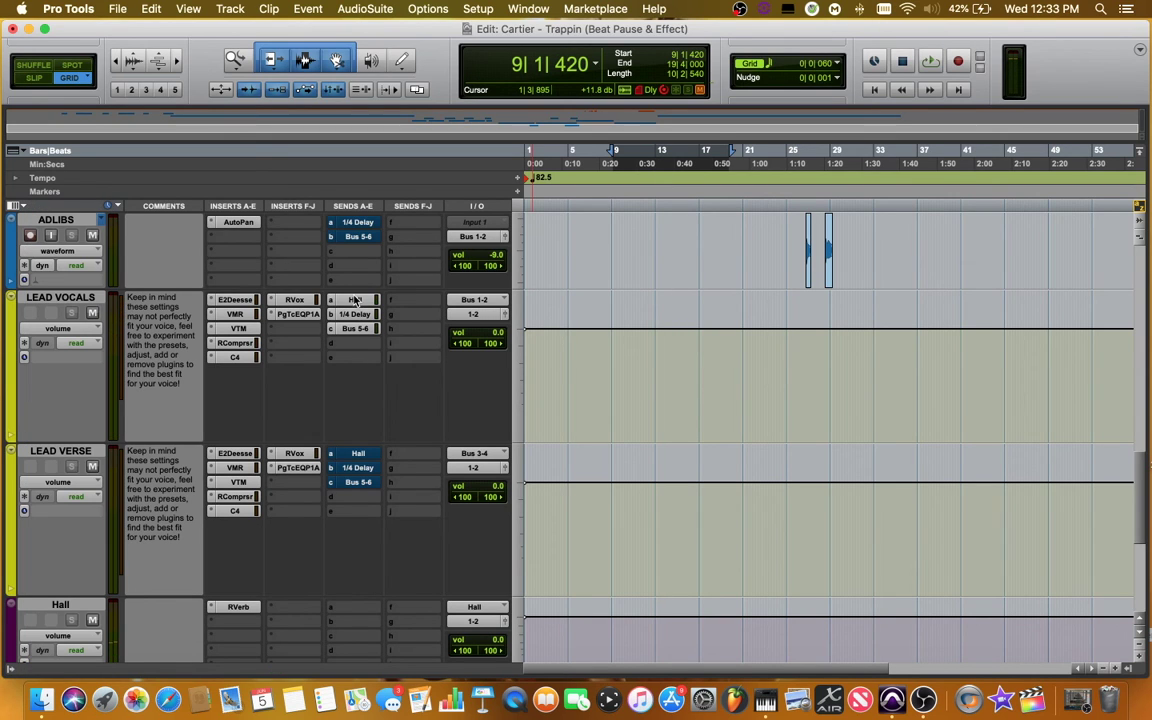
- Activate the Hall, 1/4 Delay and Bus 5-6 sends on LEAD VERSE
{"action": "left_click_drag", "start_coordinate": [354, 299], "coordinate": [357, 453]}
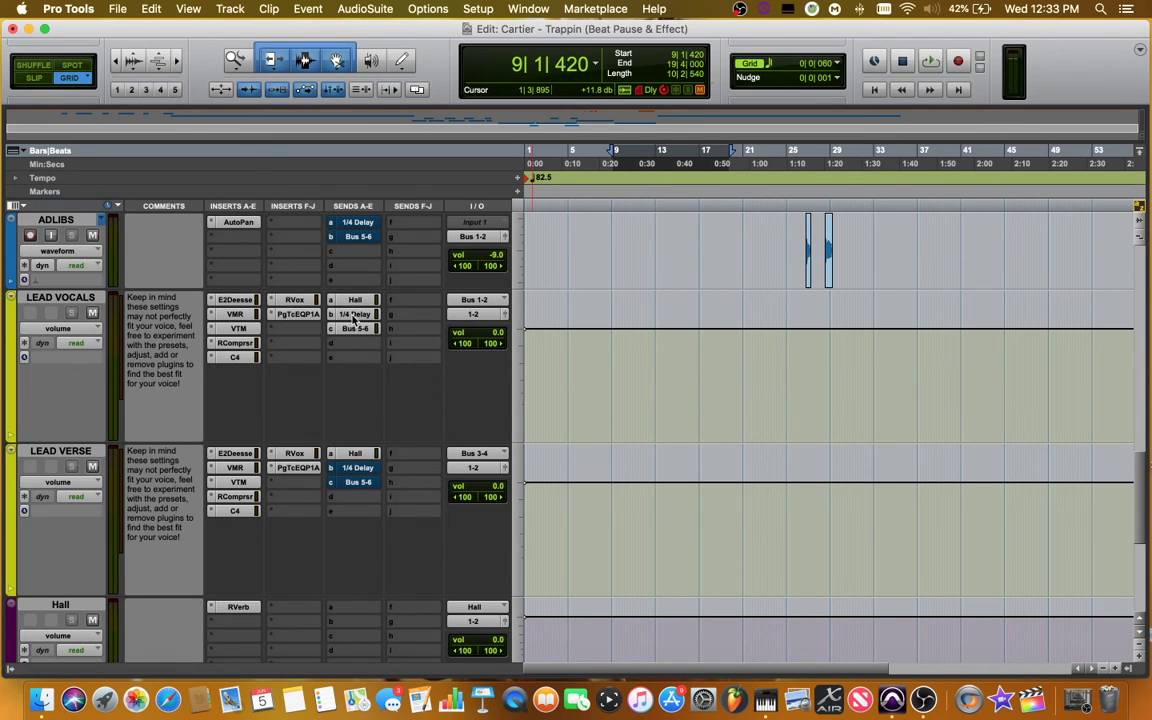
{"action": "left_click_drag", "start_coordinate": [355, 316], "coordinate": [356, 466]}
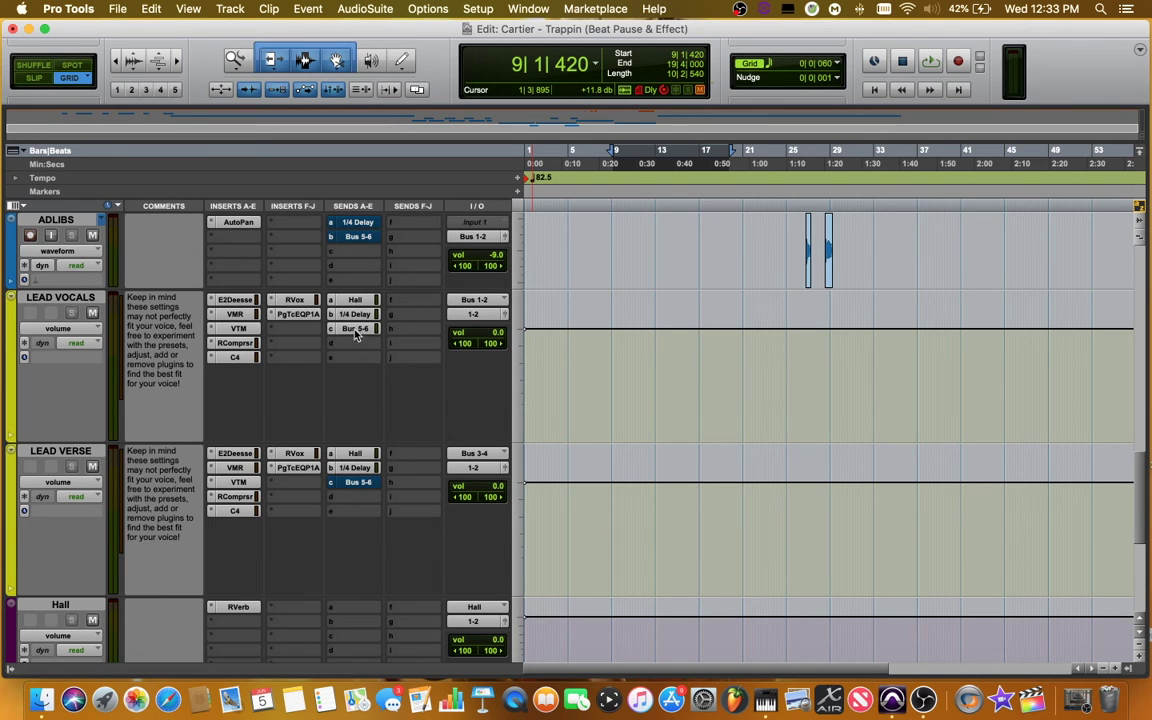
{"action": "scroll", "coordinate": [362, 420], "scroll_direction": "down", "scroll_amount": 8}
{"action": "scroll", "coordinate": [307, 386], "scroll_direction": "up", "scroll_amount": 3}
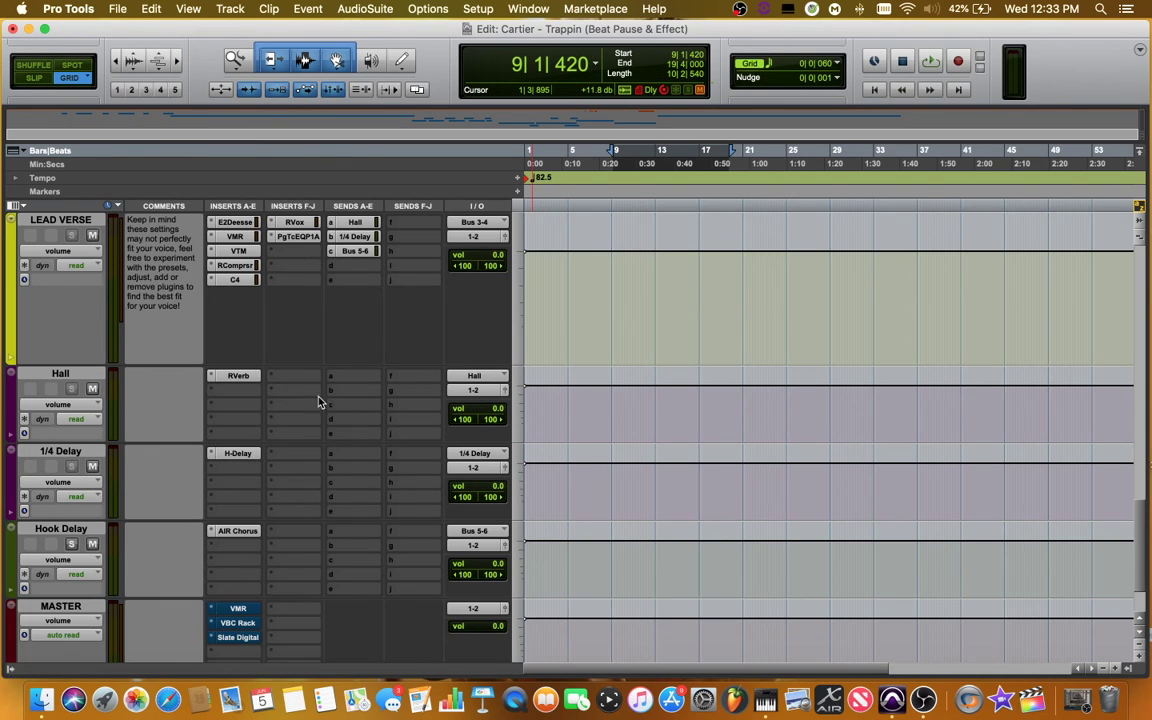
- Examine the Virtual Mix Rack chain and the other mastering inserts on the MASTER track
{"action": "scroll", "coordinate": [320, 402], "scroll_direction": "down", "scroll_amount": 3}
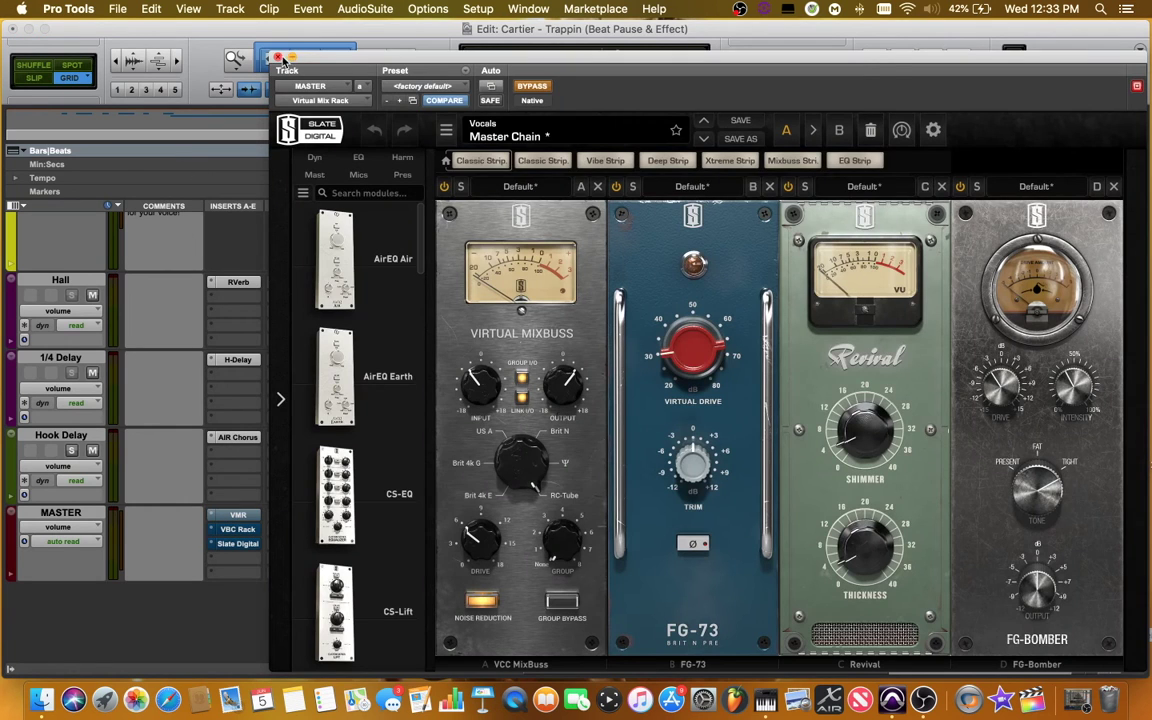
{"action": "left_click", "coordinate": [248, 50]}
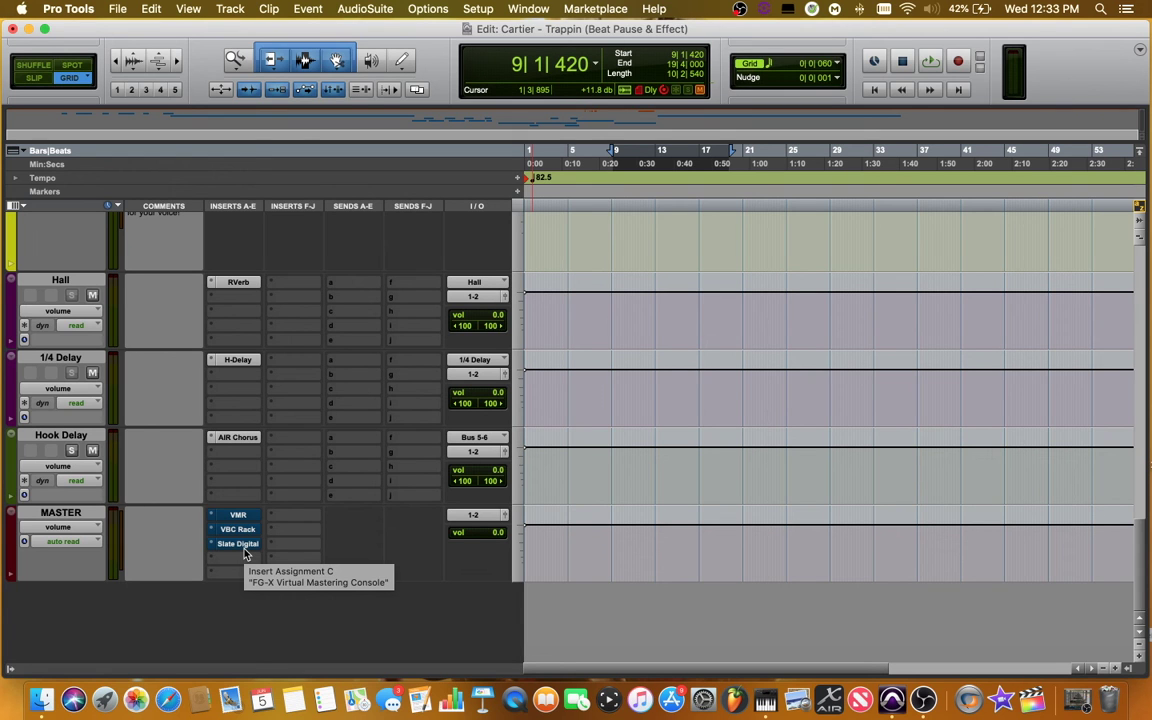
{"action": "scroll", "coordinate": [310, 456], "scroll_direction": "up", "scroll_amount": 15}
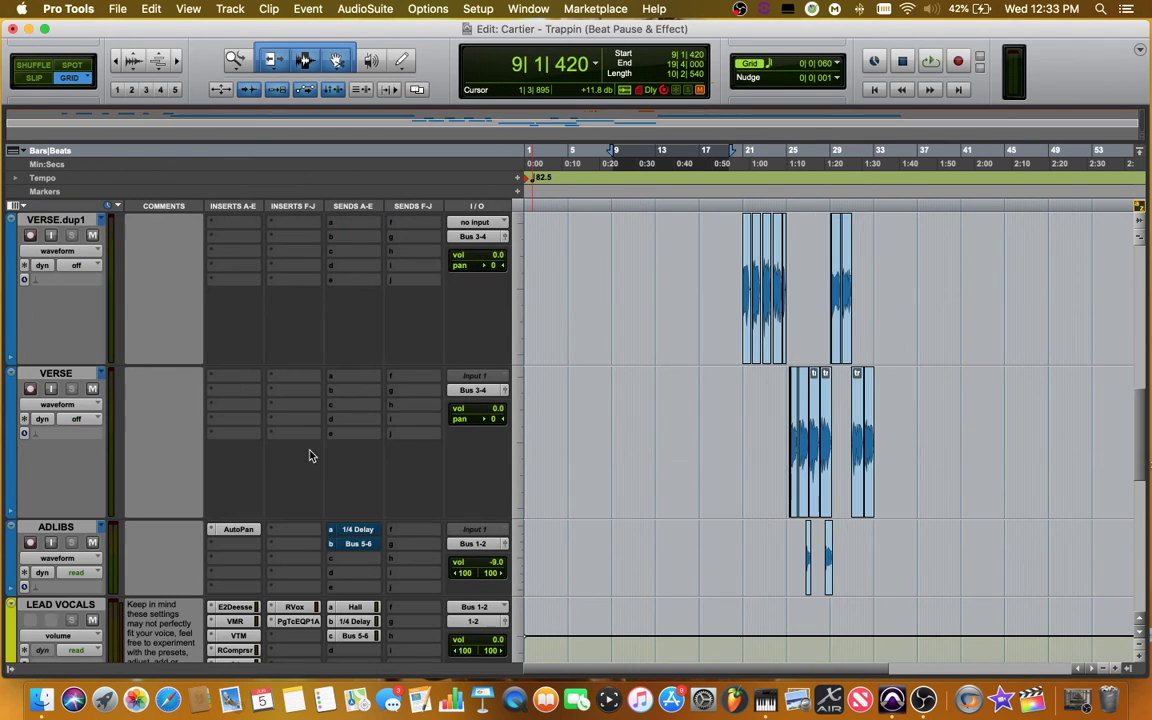
{"action": "scroll", "coordinate": [310, 456], "scroll_direction": "down", "scroll_amount": 5}
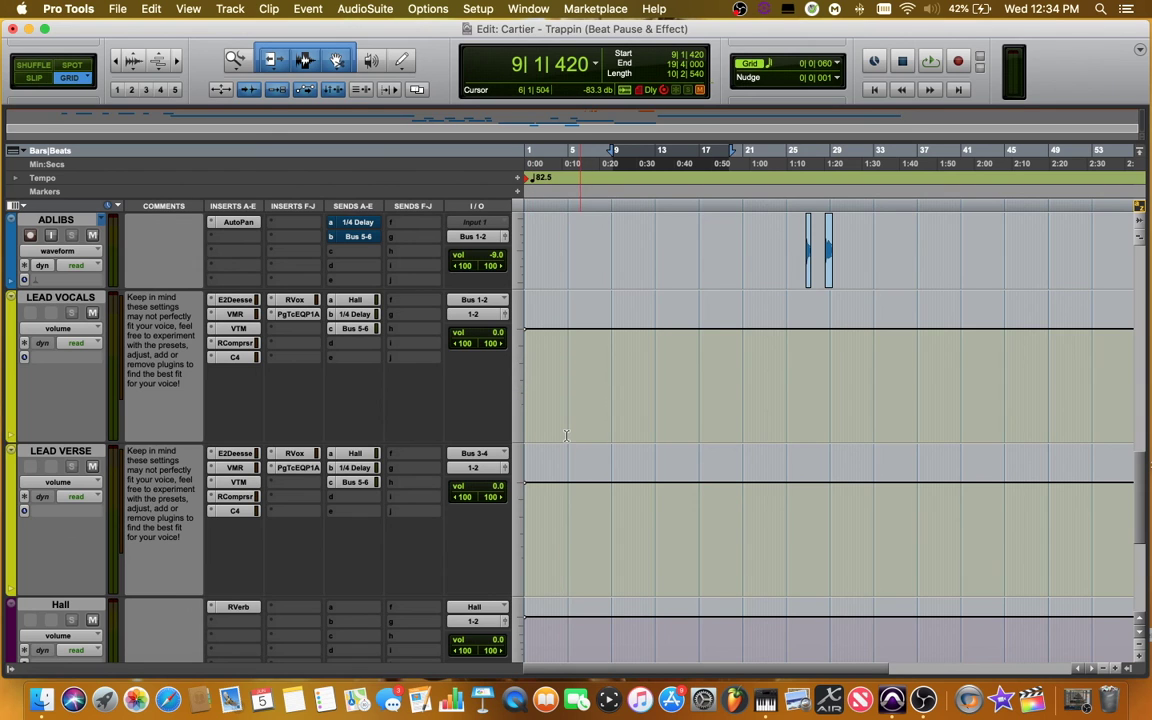
- Unmute the EFFECTS track and check the instrumental track's mute automation, returning that track to waveform view
{"action": "scroll", "coordinate": [600, 420], "scroll_direction": "up", "scroll_amount": 10}
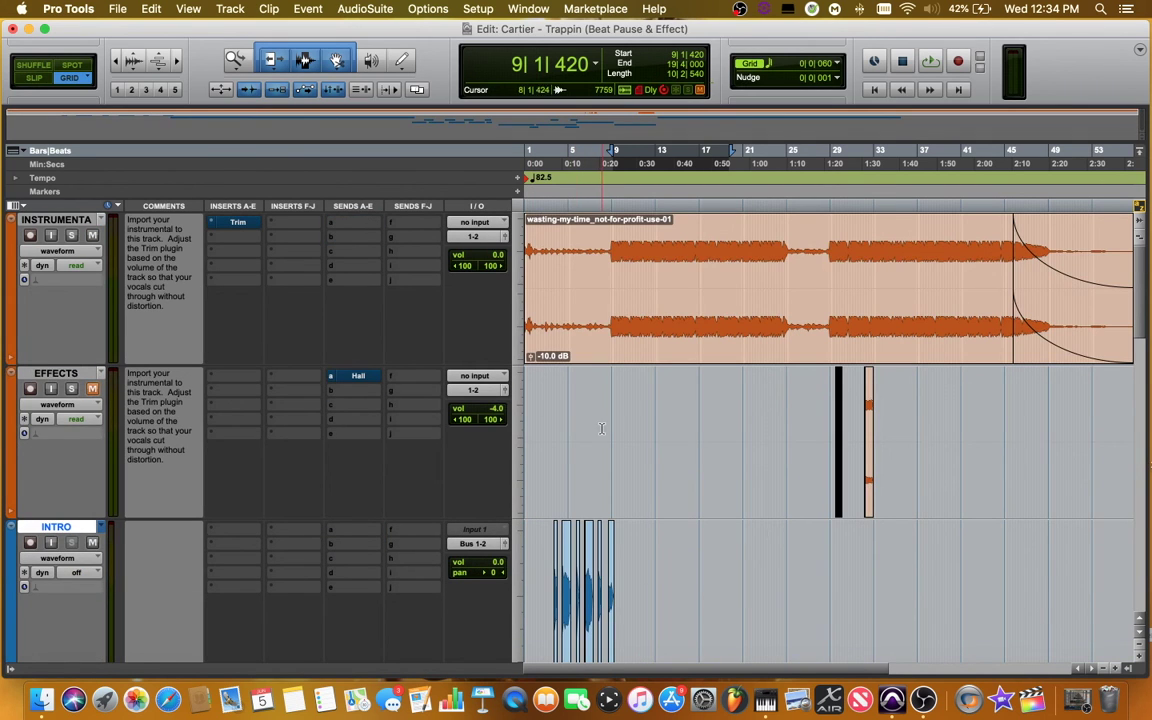
{"action": "left_click", "coordinate": [93, 391]}
{"action": "left_click", "coordinate": [58, 251]}
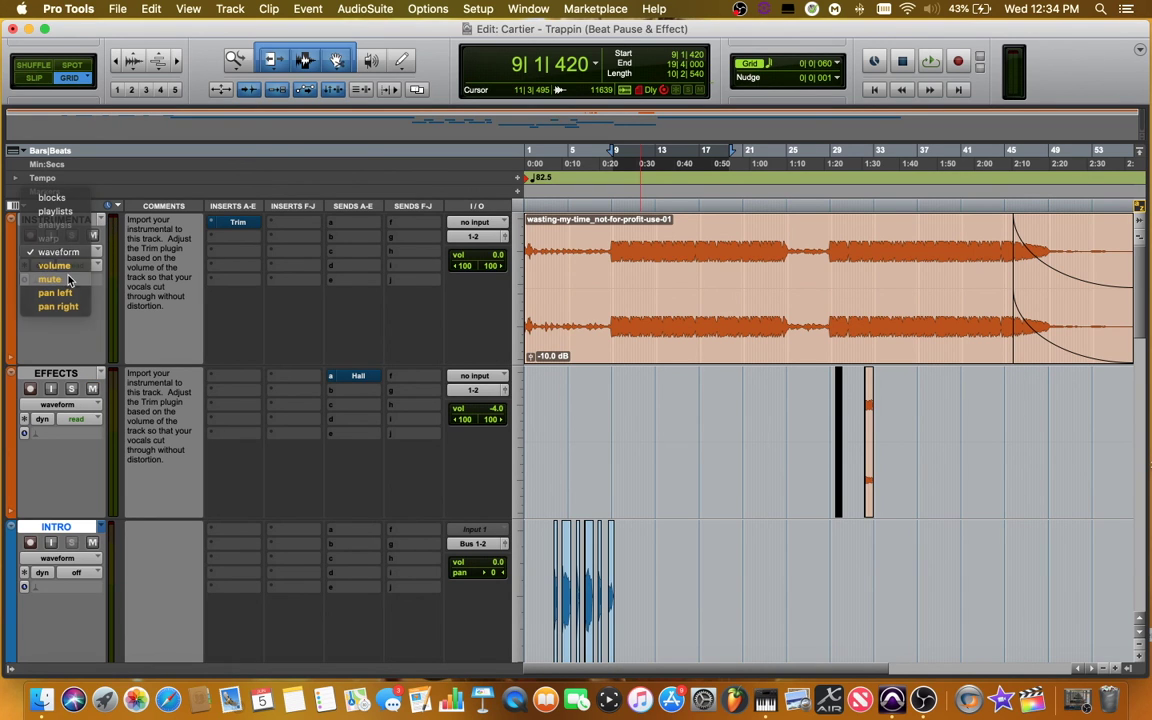
{"action": "left_click", "coordinate": [68, 280]}
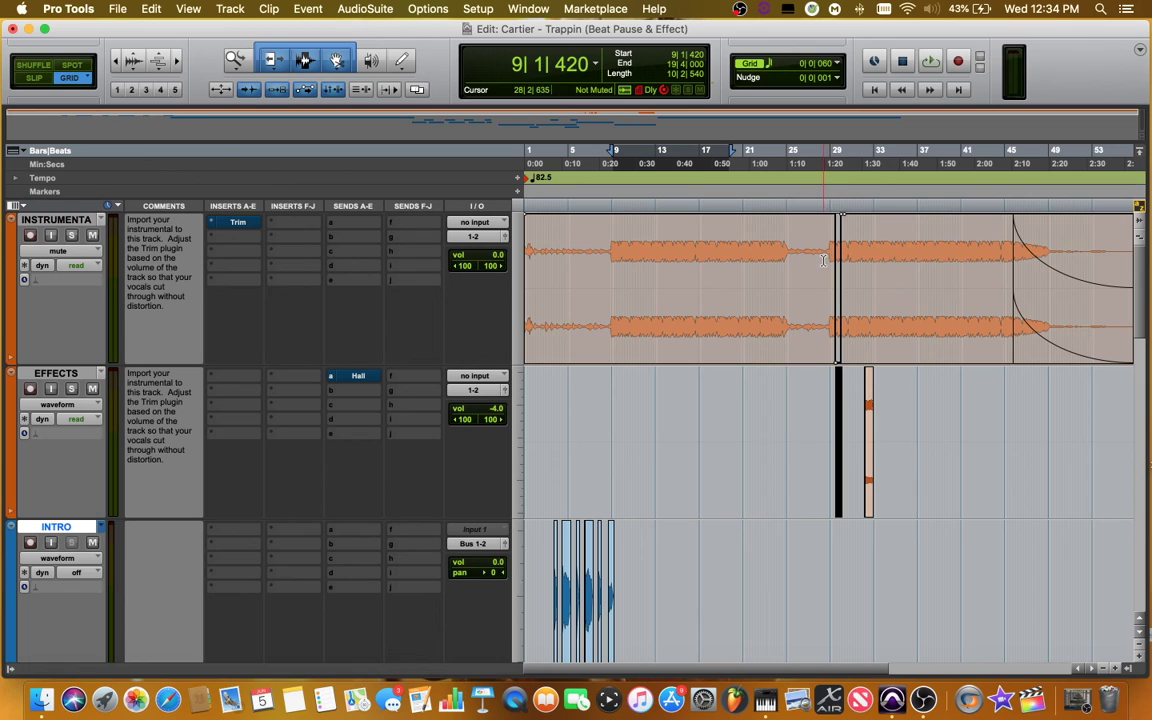
{"action": "left_click", "coordinate": [85, 256]}
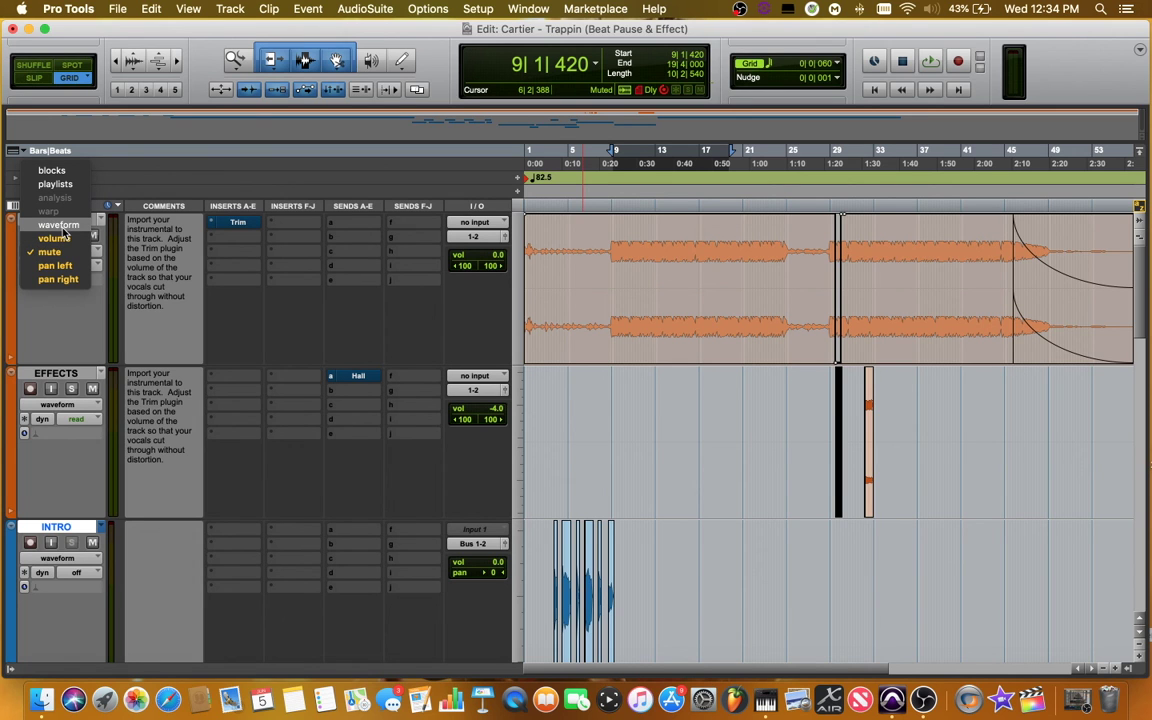
{"action": "left_click", "coordinate": [60, 226]}
- Examine the gunshot sound clips on the EFFECTS track around bars 29 to 30 in close-up
{"action": "left_click", "coordinate": [828, 415]}
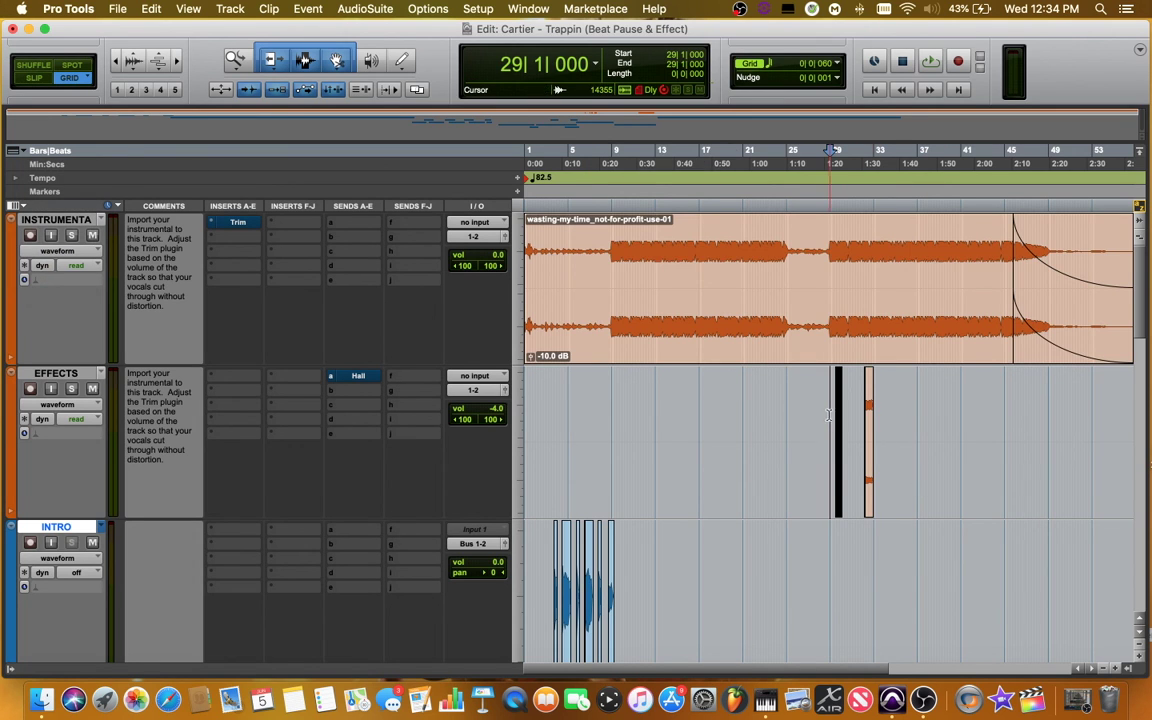
{"action": "key", "text": "t"}
{"action": "key", "text": "t"}
{"action": "key", "text": "t"}
{"action": "key", "text": "t"}
{"action": "key", "text": "t"}
{"action": "key", "text": "t"}
{"action": "scroll", "coordinate": [904, 425], "scroll_direction": "right", "scroll_amount": 5}
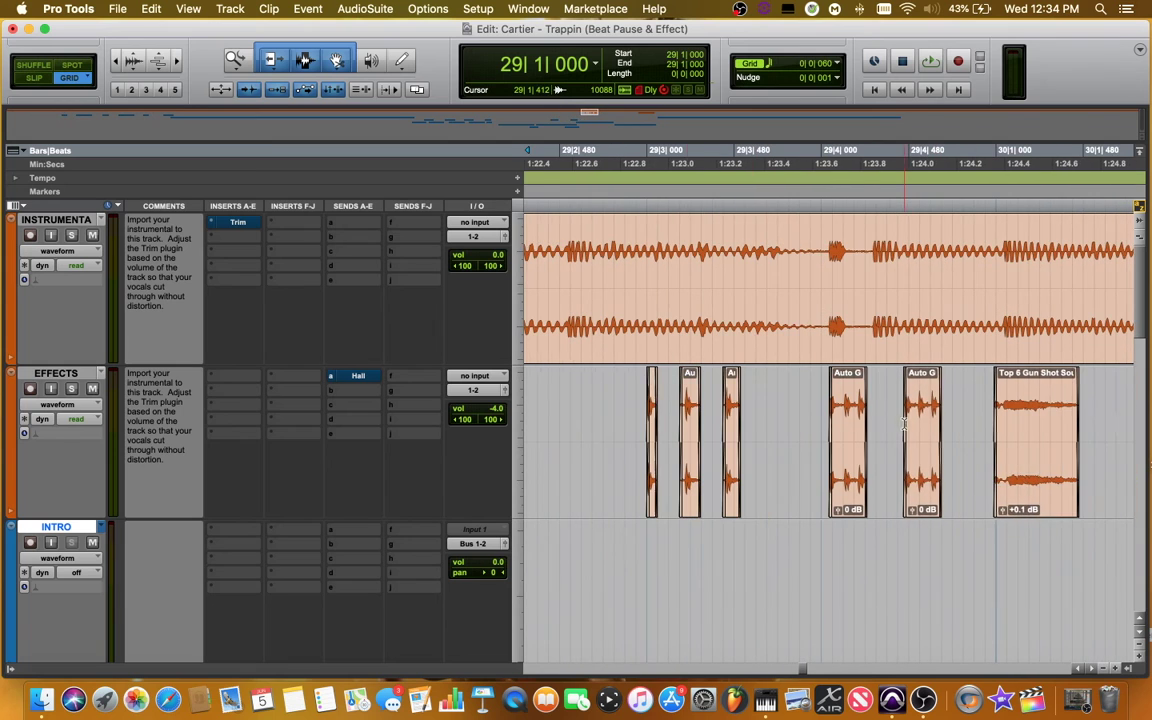
{"action": "scroll", "coordinate": [910, 422], "scroll_direction": "right", "scroll_amount": 5}
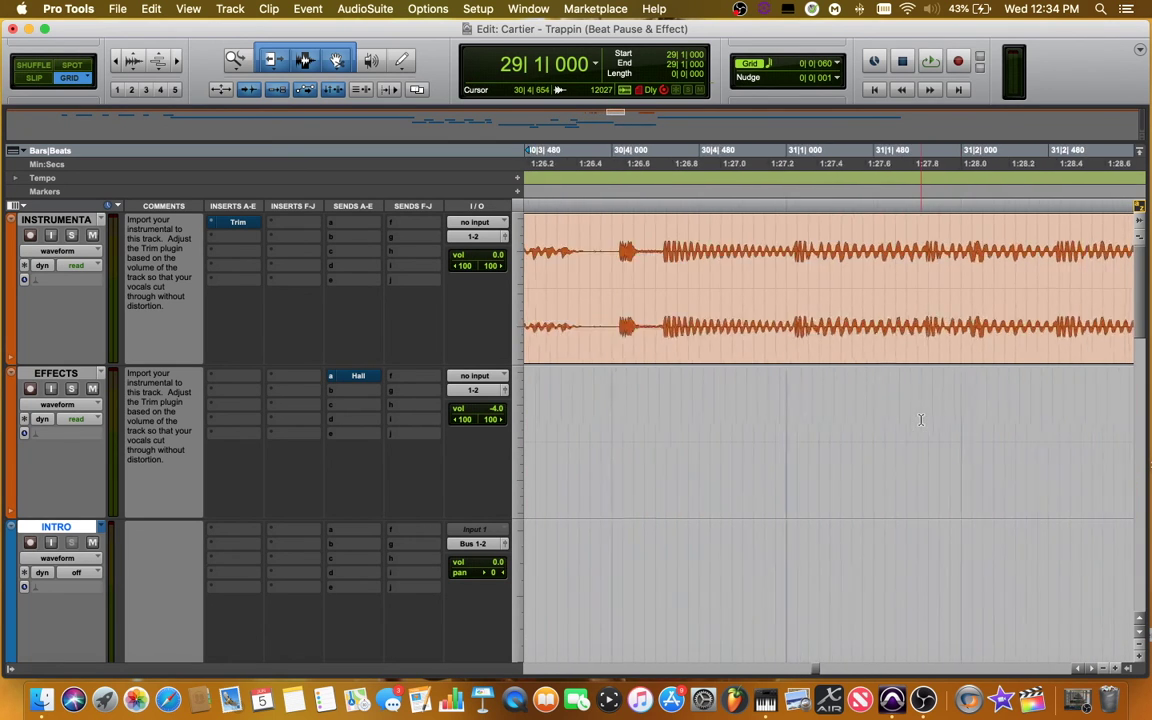
- Activate the Hall send on the EFFECTS track
{"action": "key", "text": "r"}
{"action": "key", "text": "r"}
{"action": "key", "text": "r"}
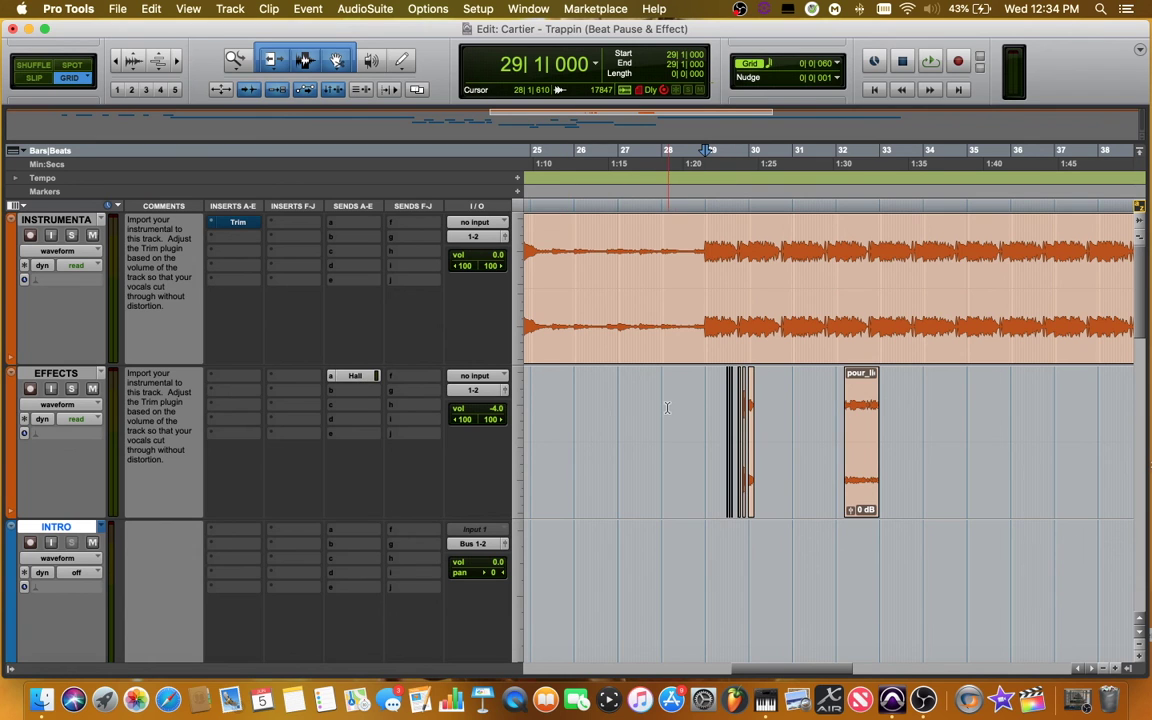
{"action": "key", "text": "r"}
{"action": "key", "text": "r"}
{"action": "key", "text": "r"}
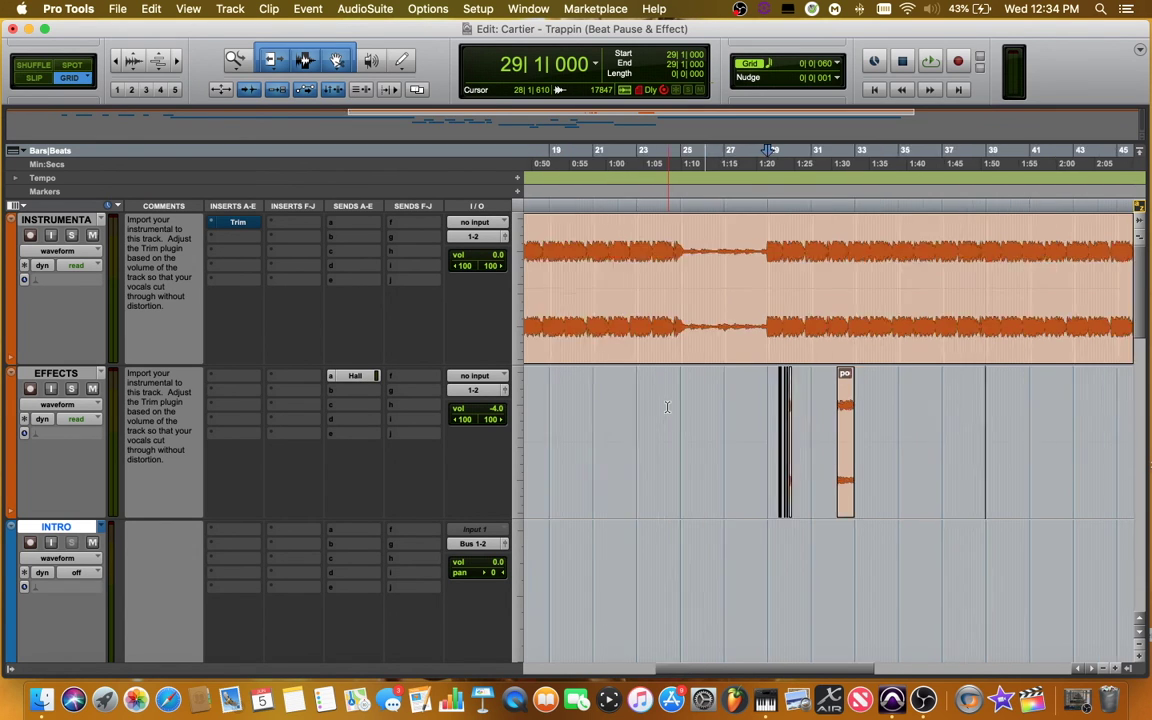
- Place the edit cursor on the INTRO track at 19|1|120
{"action": "scroll", "coordinate": [620, 416], "scroll_direction": "down", "scroll_amount": 3}
{"action": "key", "text": "t"}
{"action": "scroll", "coordinate": [650, 390], "scroll_direction": "up", "scroll_amount": 2}
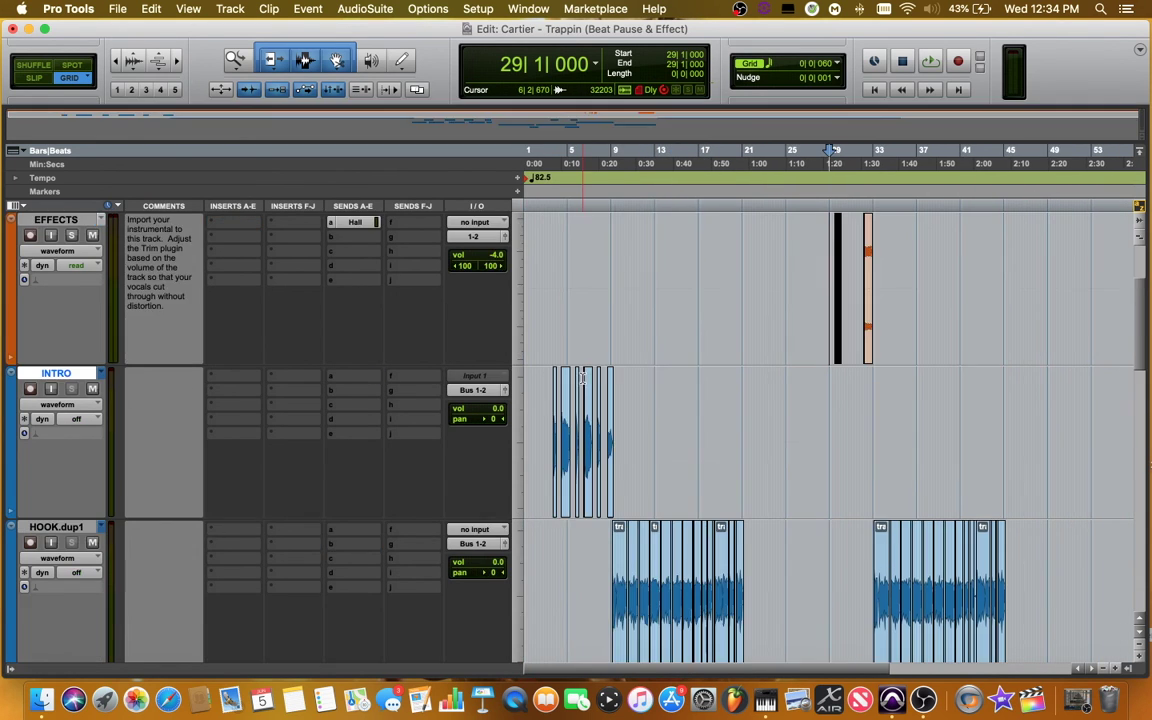
{"action": "left_click", "coordinate": [719, 404]}
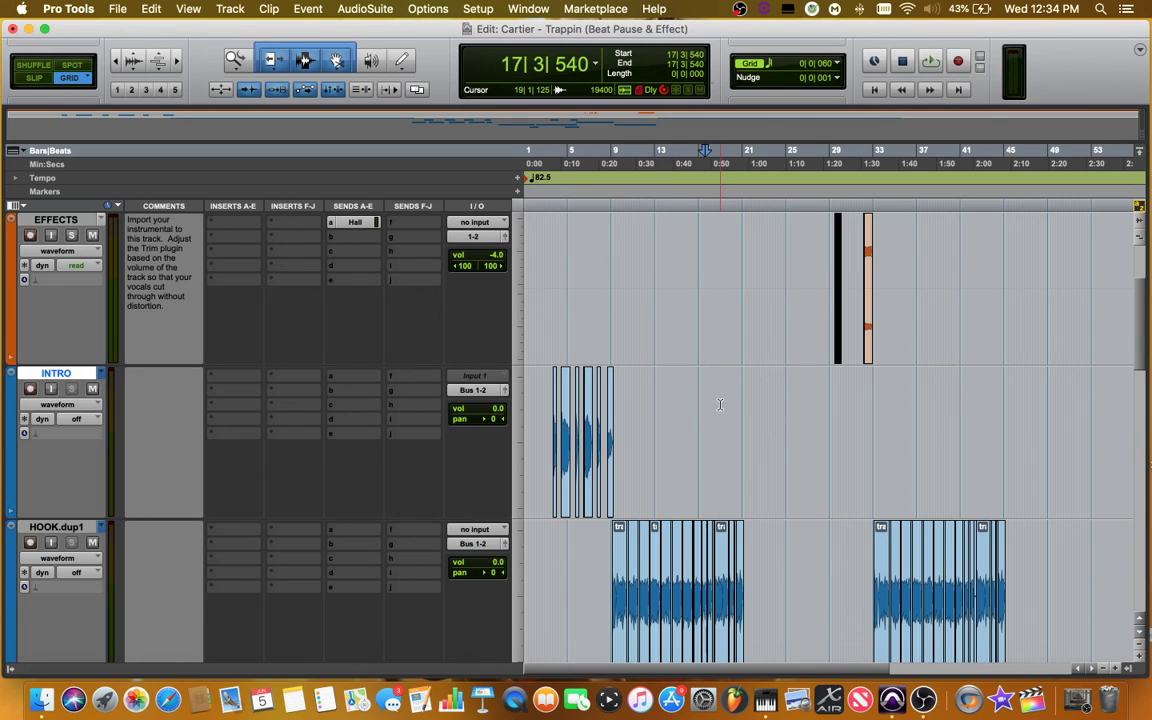
{"action": "left_click", "coordinate": [719, 404]}
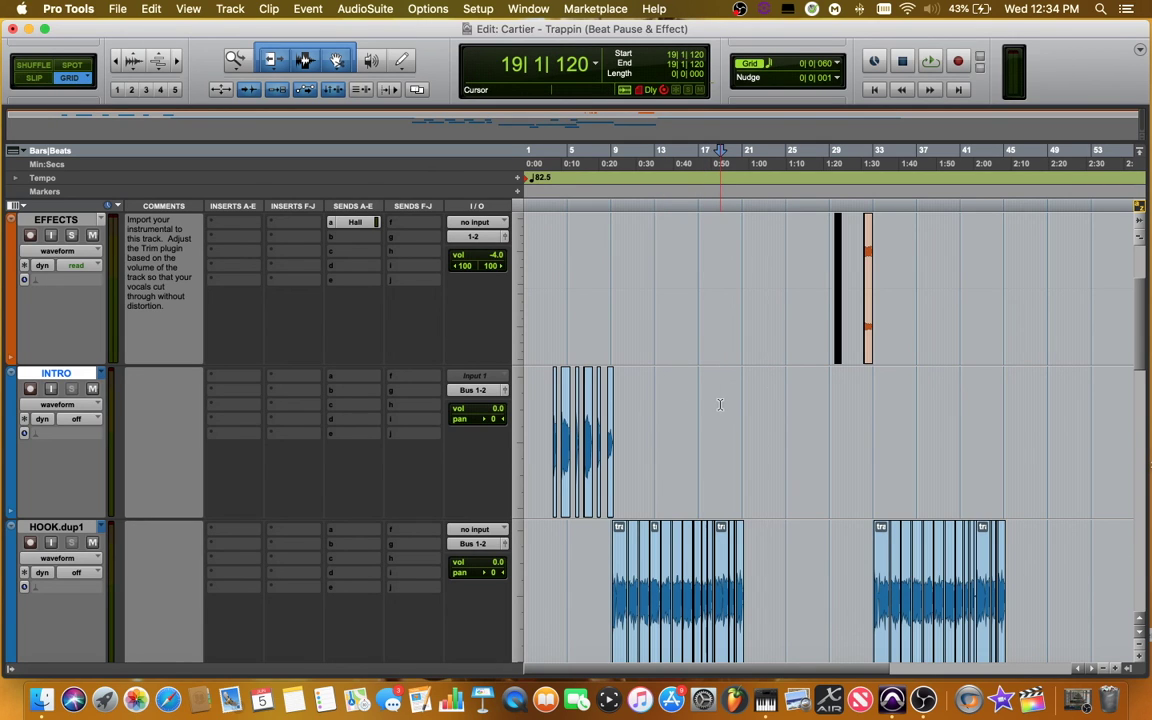